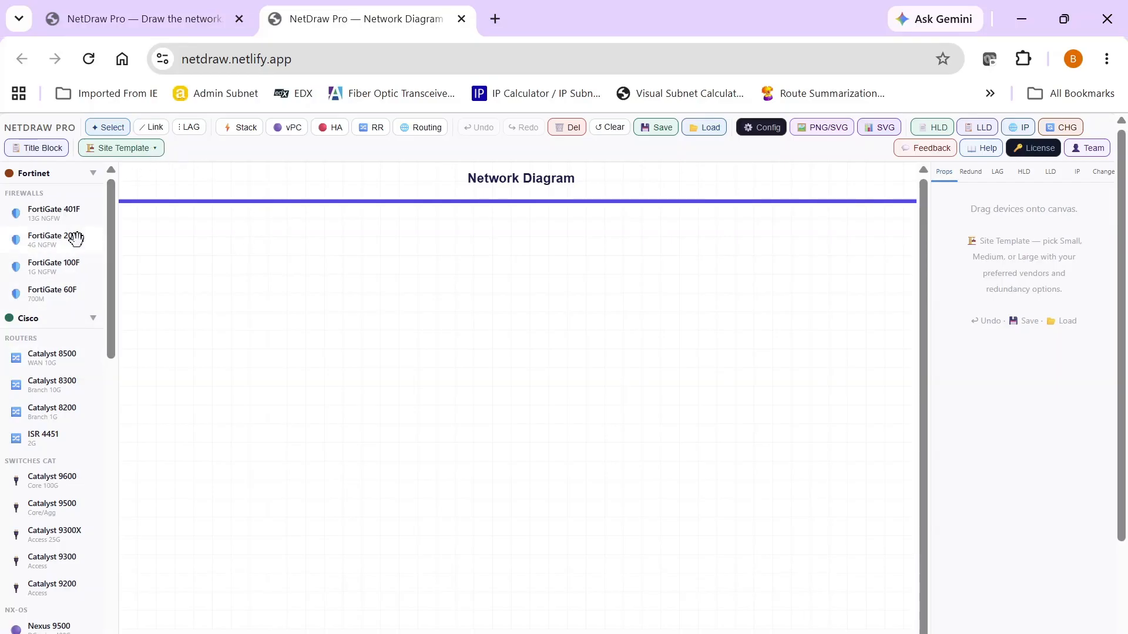
# Place two FortiGate 100F firewalls side by side in the upper part of the diagram
pyautogui.moveTo(51, 272); pyautogui.dragTo(271, 278)
pyautogui.moveTo(54, 263); pyautogui.dragTo(497, 299)
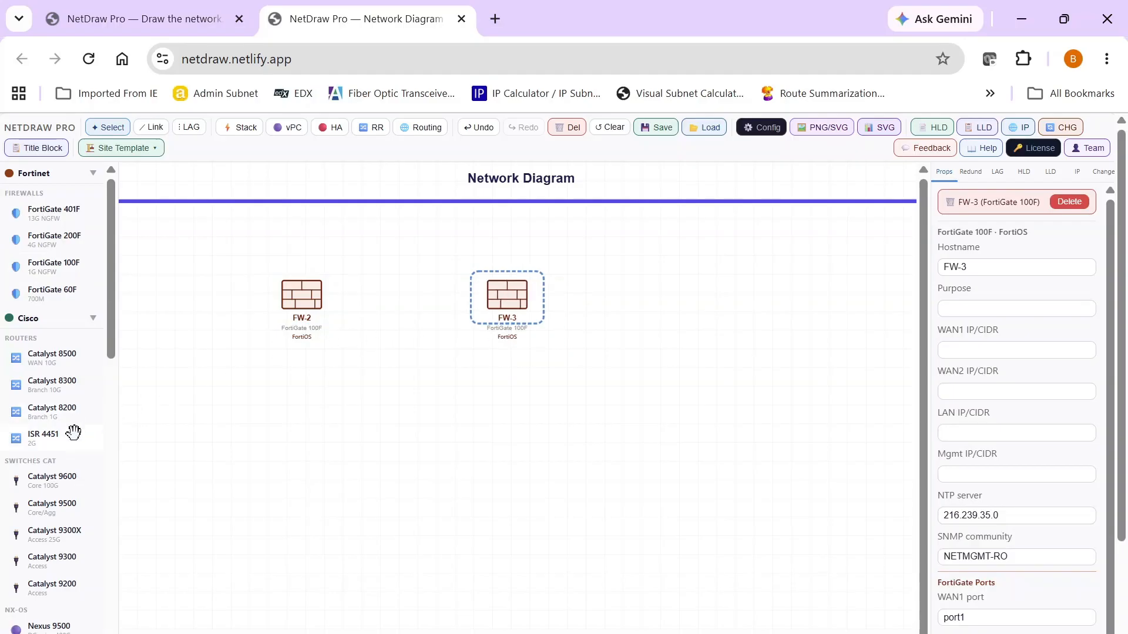
# Add two Cisco Catalyst 9500 switches below the firewalls and two Catalyst 9300 switches beneath those
pyautogui.scroll(-1, 63, 443)
pyautogui.scroll(-1, 63, 442)
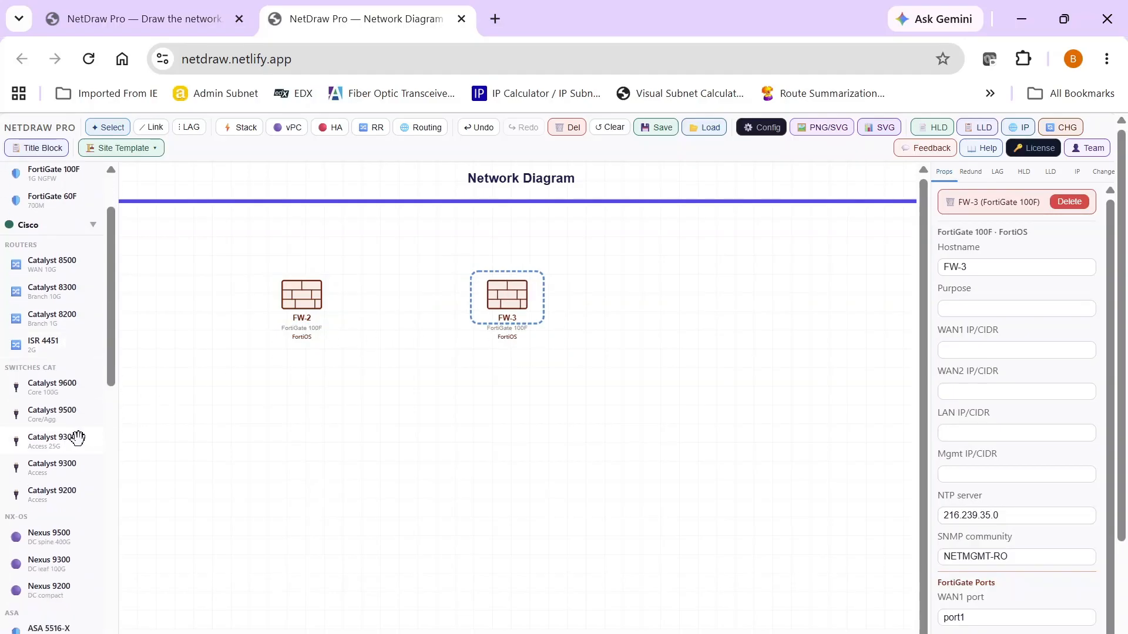
pyautogui.moveTo(60, 469); pyautogui.dragTo(317, 532)
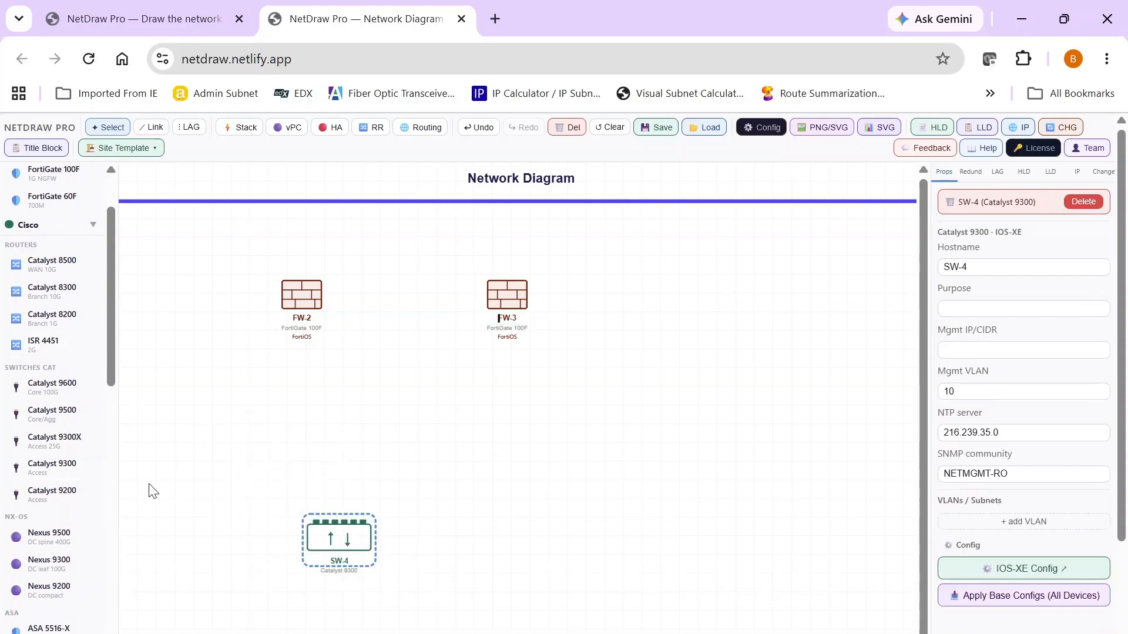
pyautogui.moveTo(75, 468); pyautogui.dragTo(530, 545)
pyautogui.moveTo(50, 418); pyautogui.dragTo(310, 438)
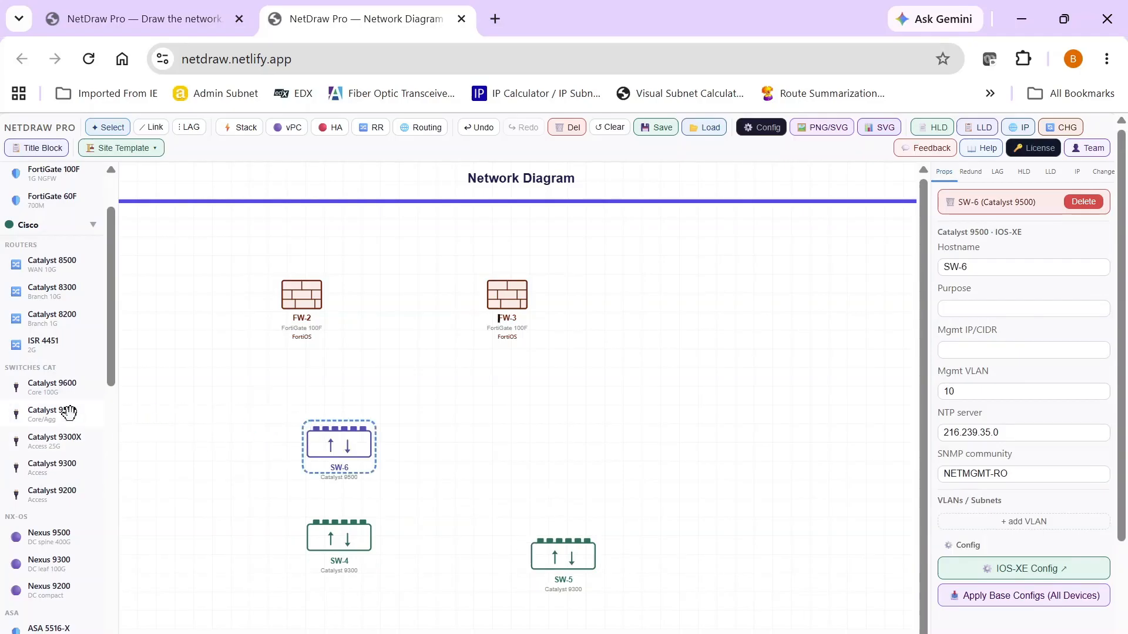
pyautogui.moveTo(60, 409); pyautogui.dragTo(489, 436)
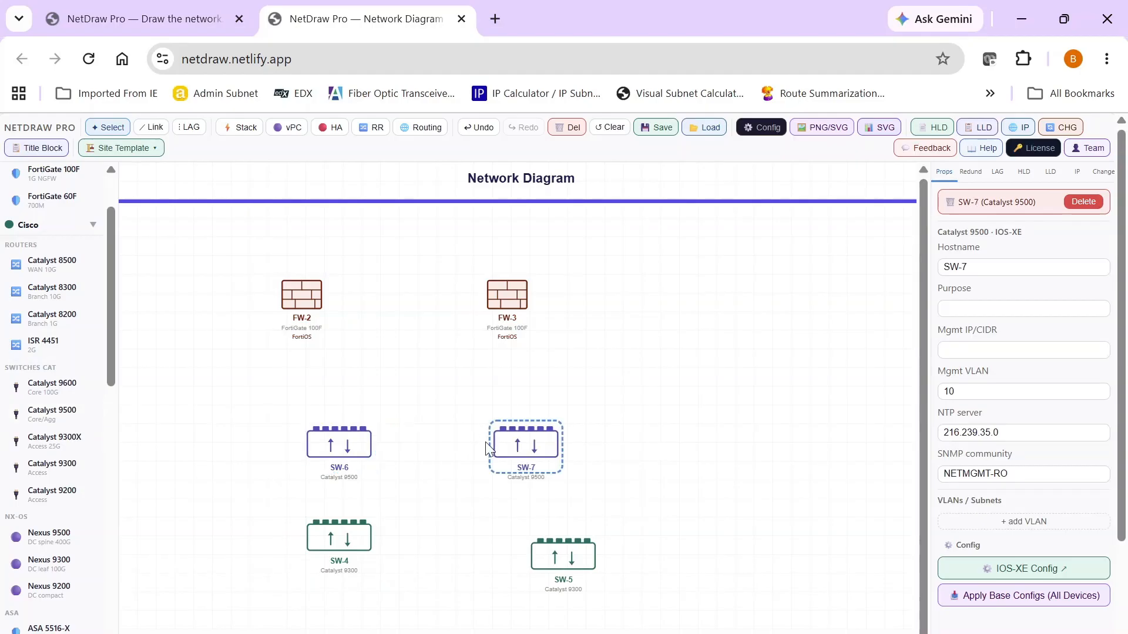
# Pair the FW-2 and FW-3 firewalls as a high-availability (HA) pair
pyautogui.click(315, 307)
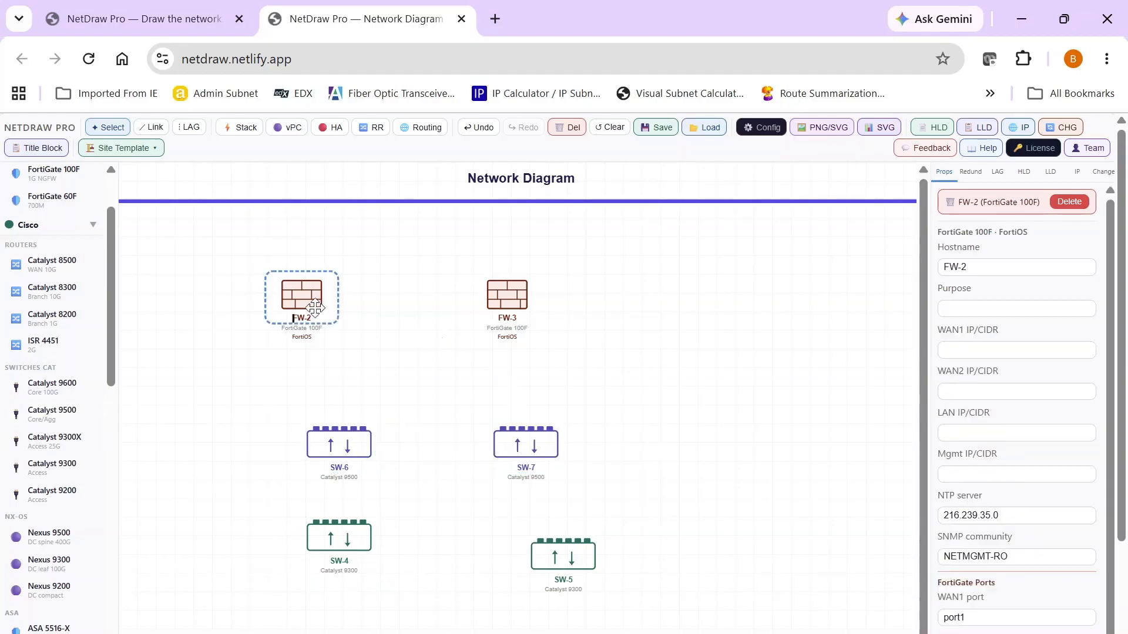
pyautogui.click(331, 128)
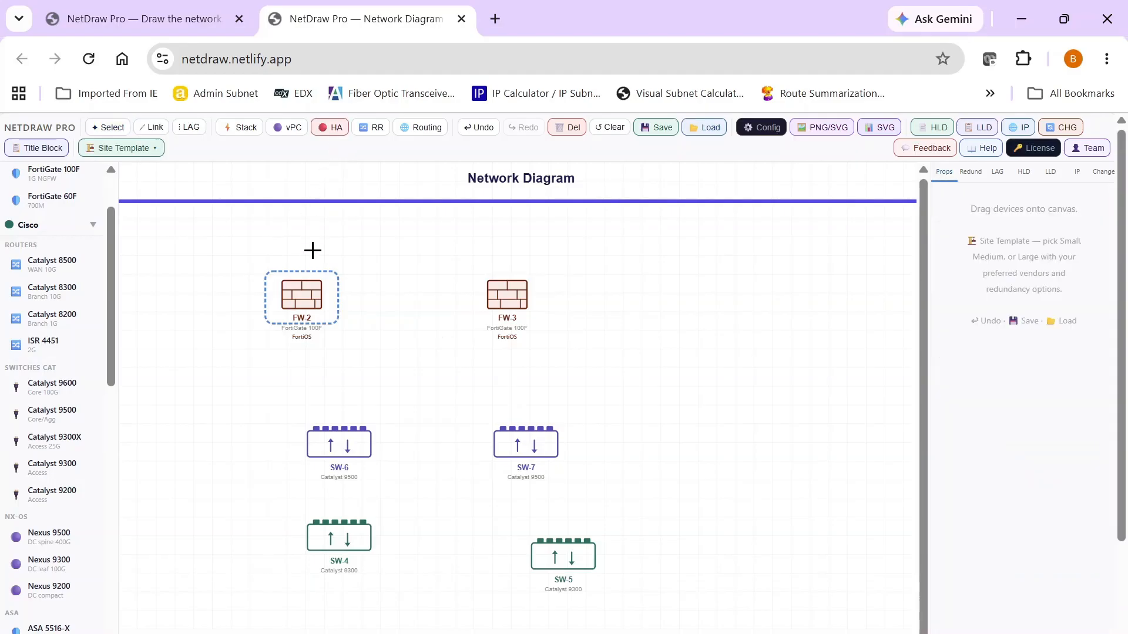
pyautogui.click(308, 286)
pyautogui.click(494, 302)
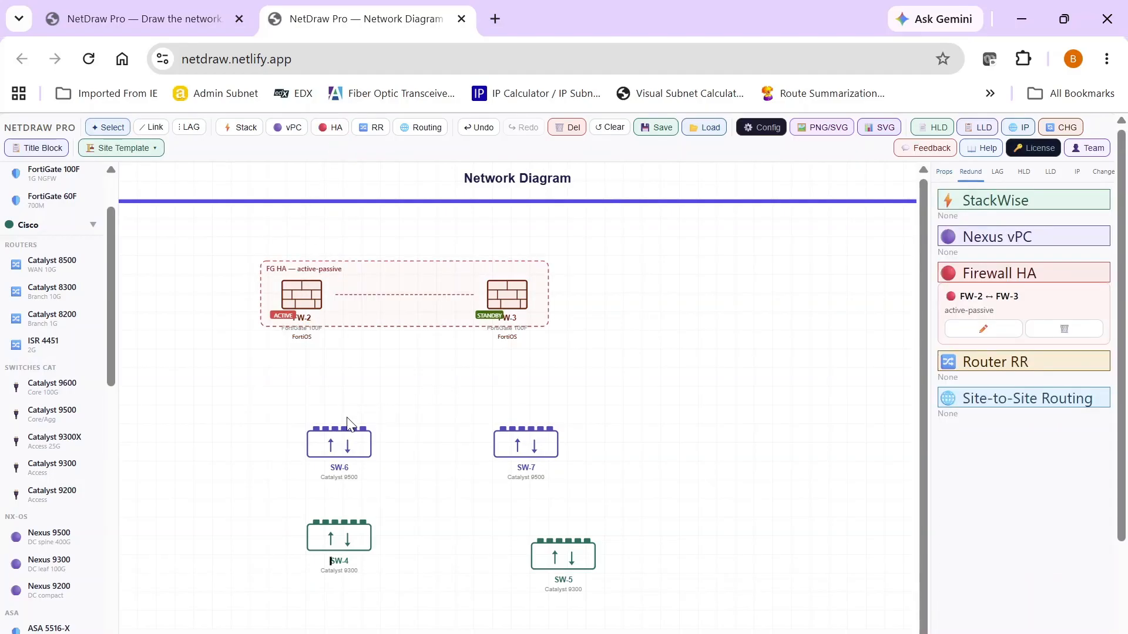
# Delete the second Catalyst 9500 (SW-7) and the second Catalyst 9300 (SW-5) from the diagram
pyautogui.click(522, 453)
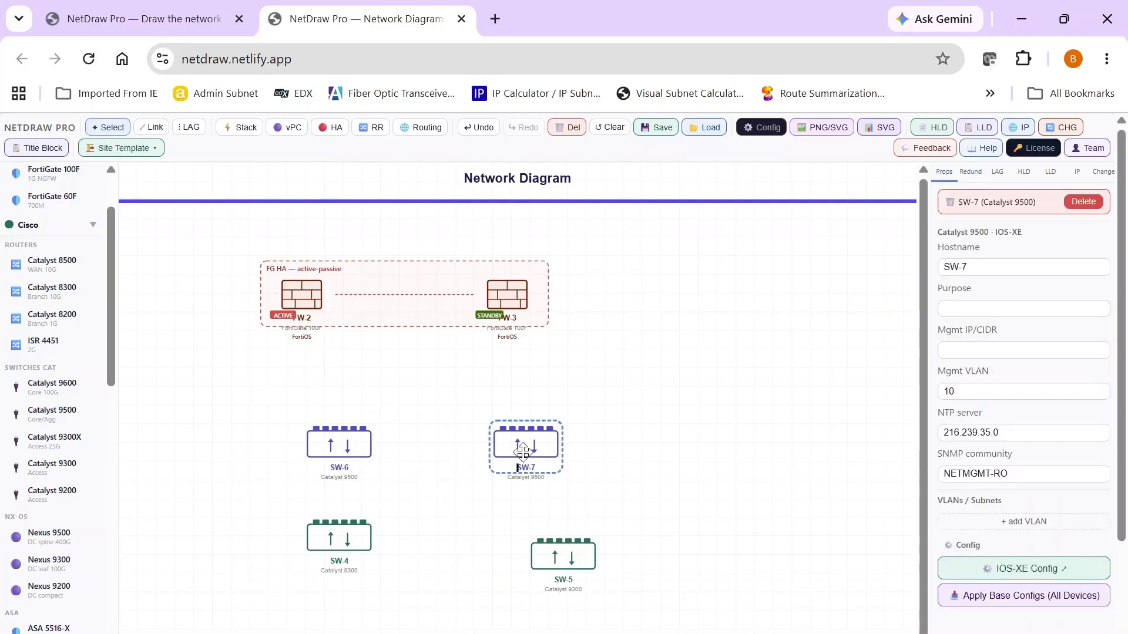
pyautogui.click(566, 131)
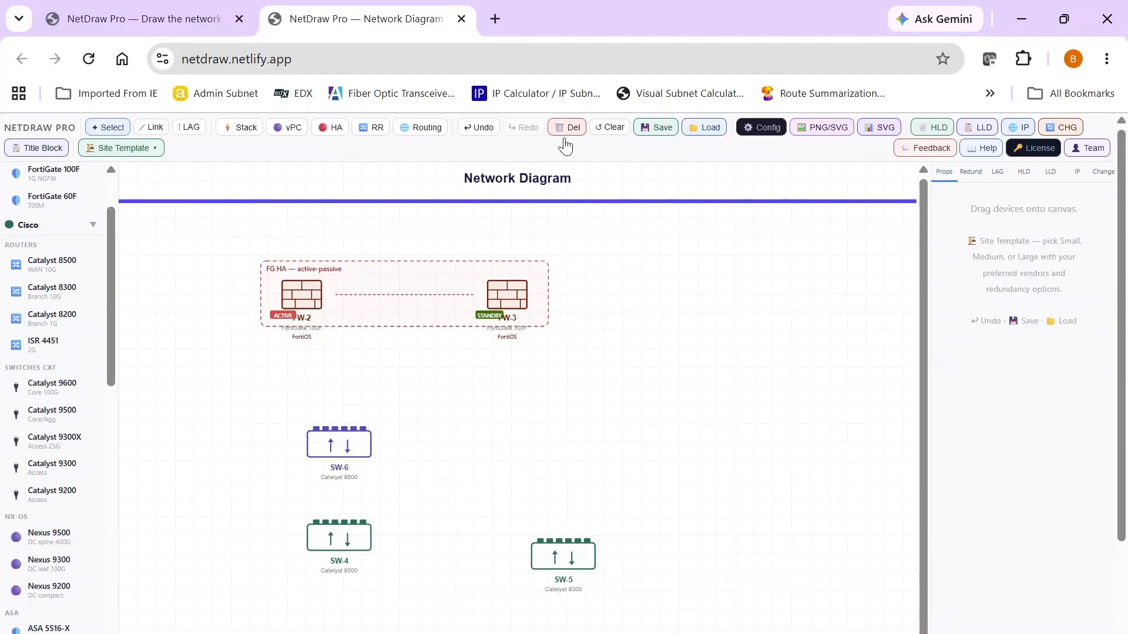
pyautogui.click(554, 545)
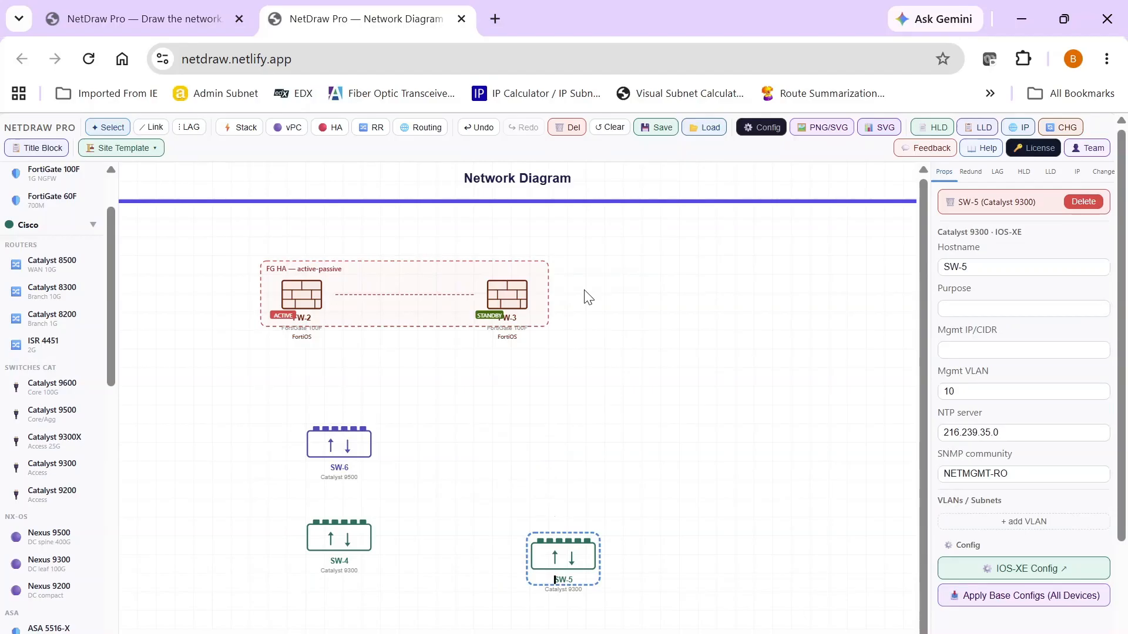
pyautogui.click(566, 132)
# Set the stack size of the Catalyst 9500 SW-6 to 2 and center the stack between the firewalls
pyautogui.rightClick(337, 440)
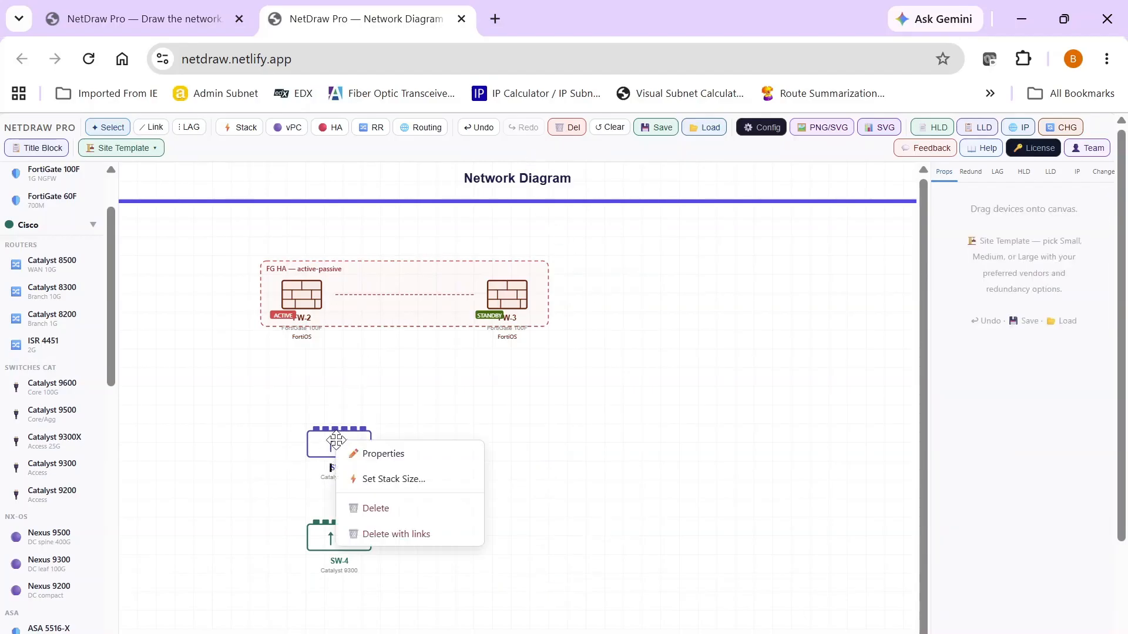
pyautogui.click(386, 483)
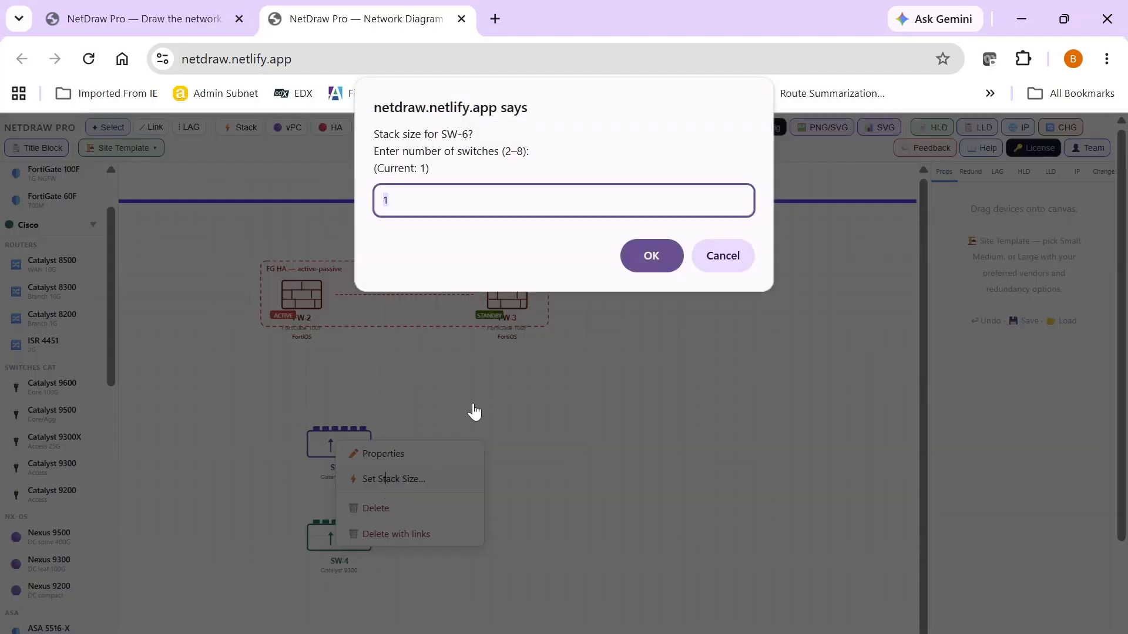
pyautogui.write('2')
pyautogui.click(638, 260)
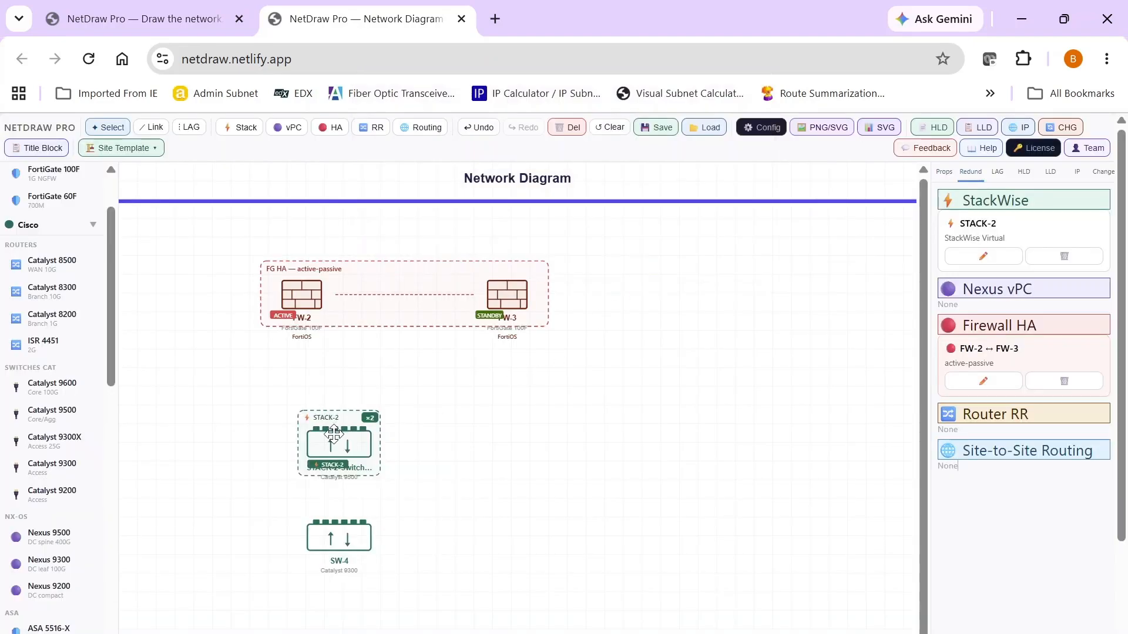
pyautogui.moveTo(328, 430); pyautogui.dragTo(384, 410)
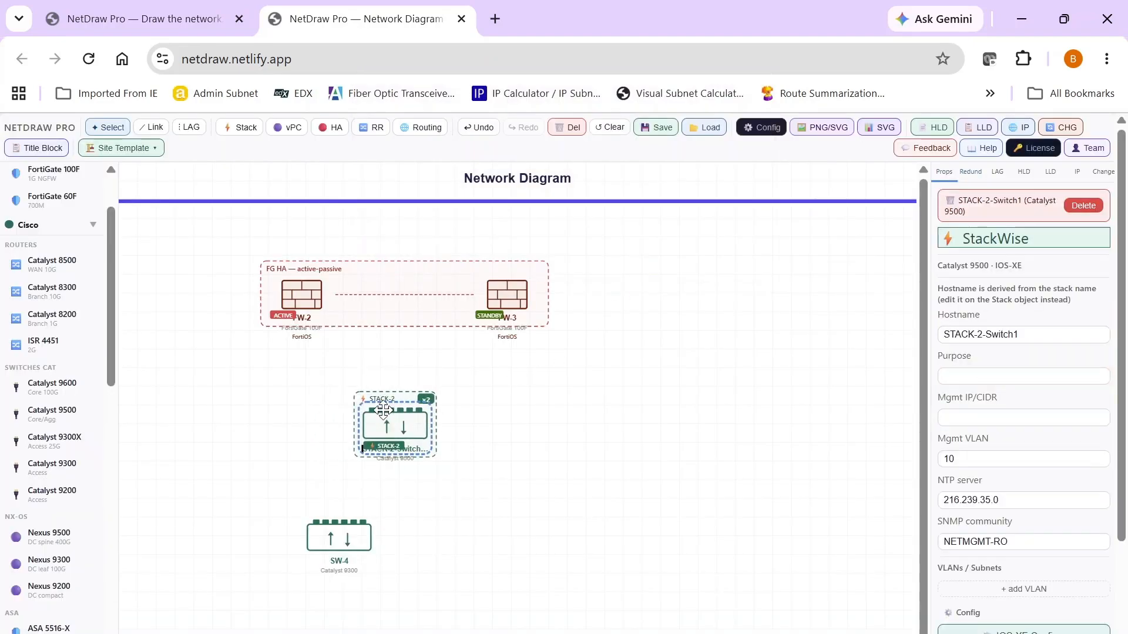
# Set the stack size of the Catalyst 9300 SW-4 to 2 and move the stack to the lower right of the 9500 stack
pyautogui.rightClick(320, 532)
pyautogui.click(373, 552)
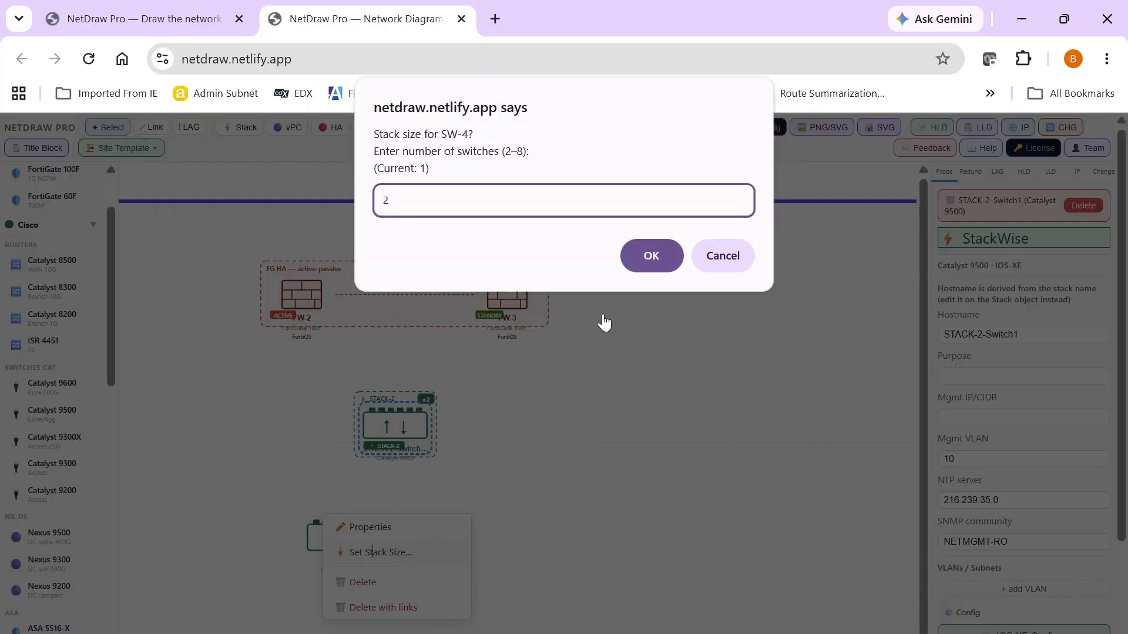
pyautogui.click(628, 263)
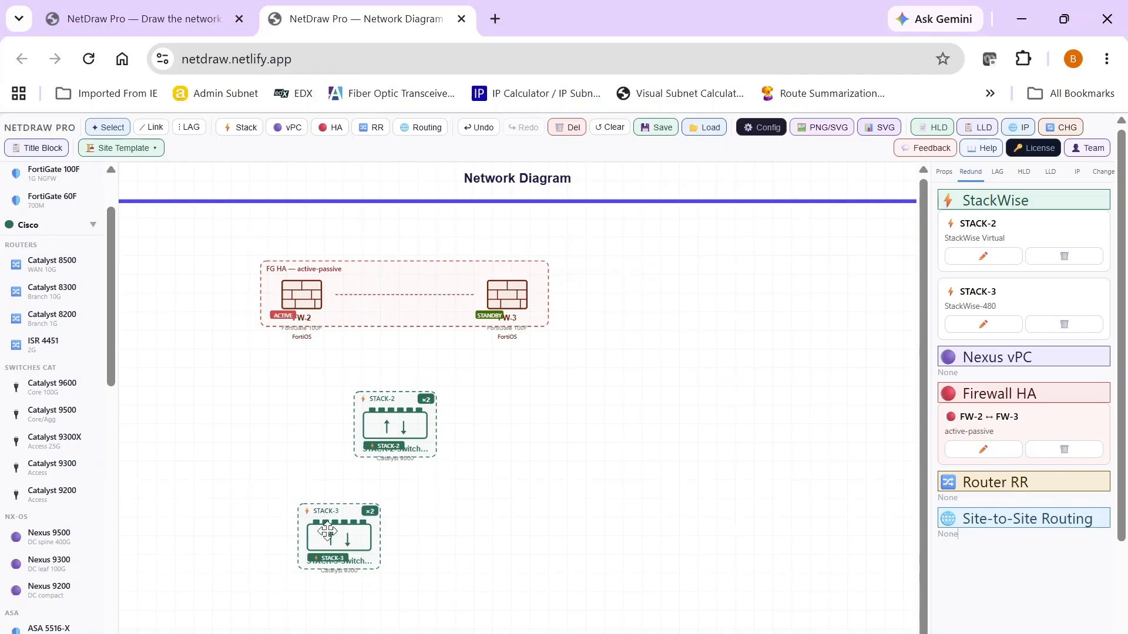
pyautogui.moveTo(328, 534); pyautogui.dragTo(459, 554)
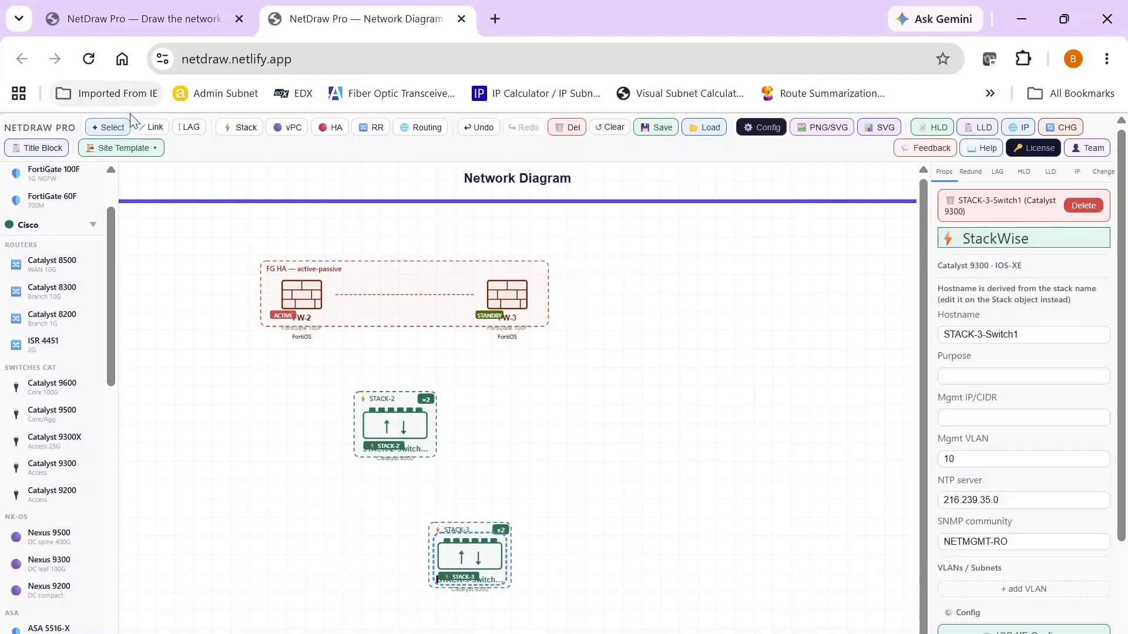
# Link both firewalls, FW-2 and FW-3, to the Catalyst 9500 stack
pyautogui.click(151, 127)
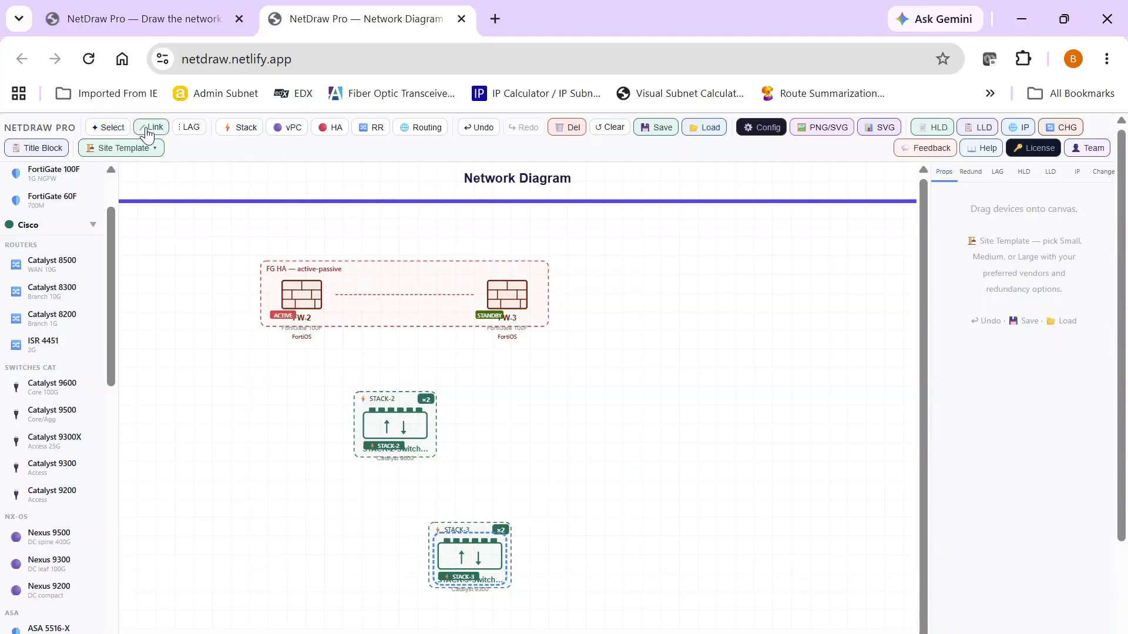
pyautogui.click(301, 294)
pyautogui.click(379, 424)
pyautogui.click(514, 295)
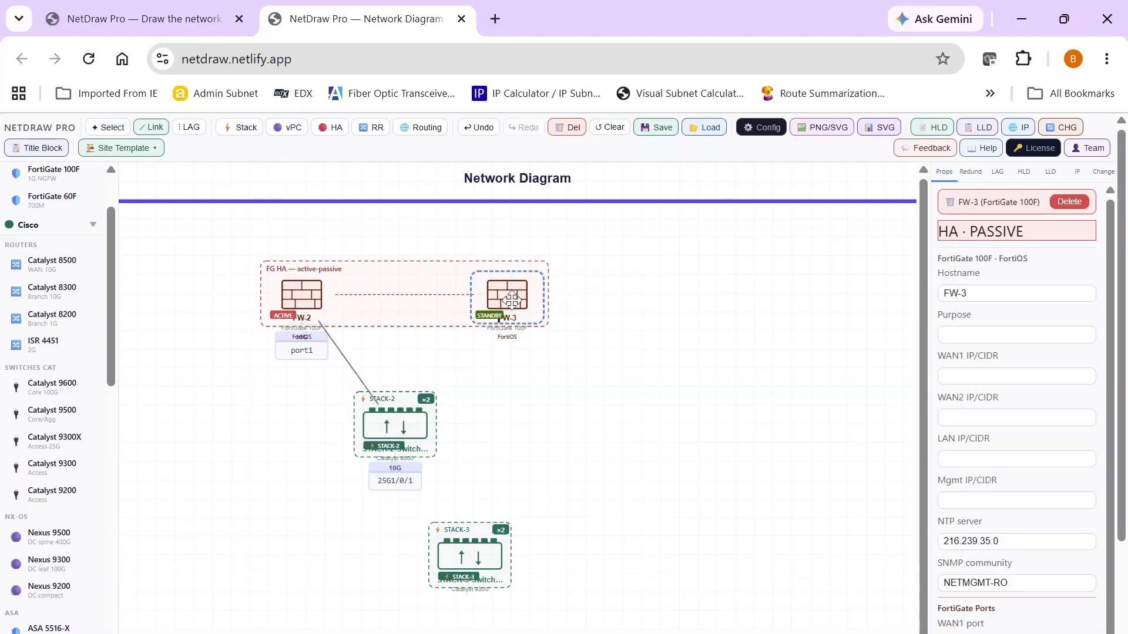
pyautogui.click(409, 413)
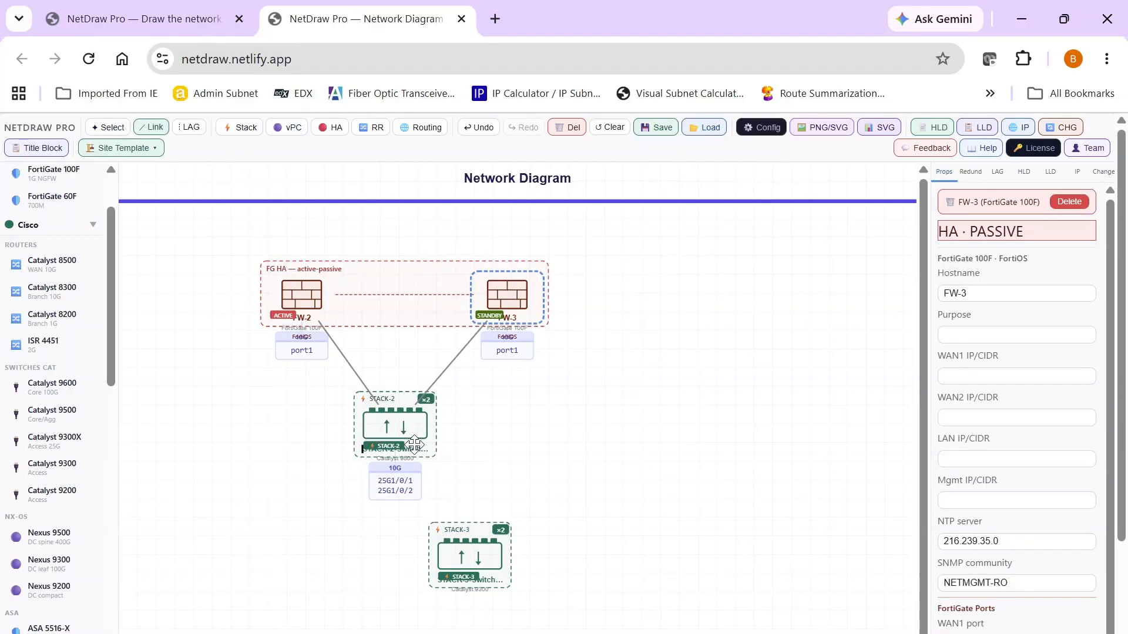
# Link the Catalyst 9500 stack to the Catalyst 9300 stack and leave the Link tool
pyautogui.click(415, 447)
pyautogui.click(467, 539)
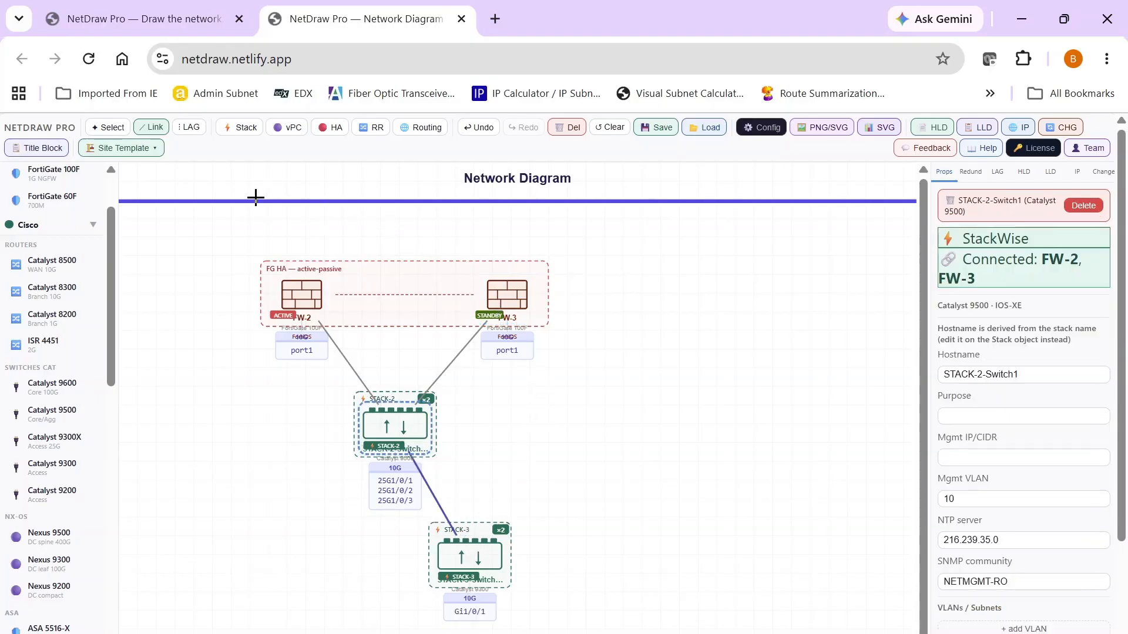
pyautogui.click(154, 133)
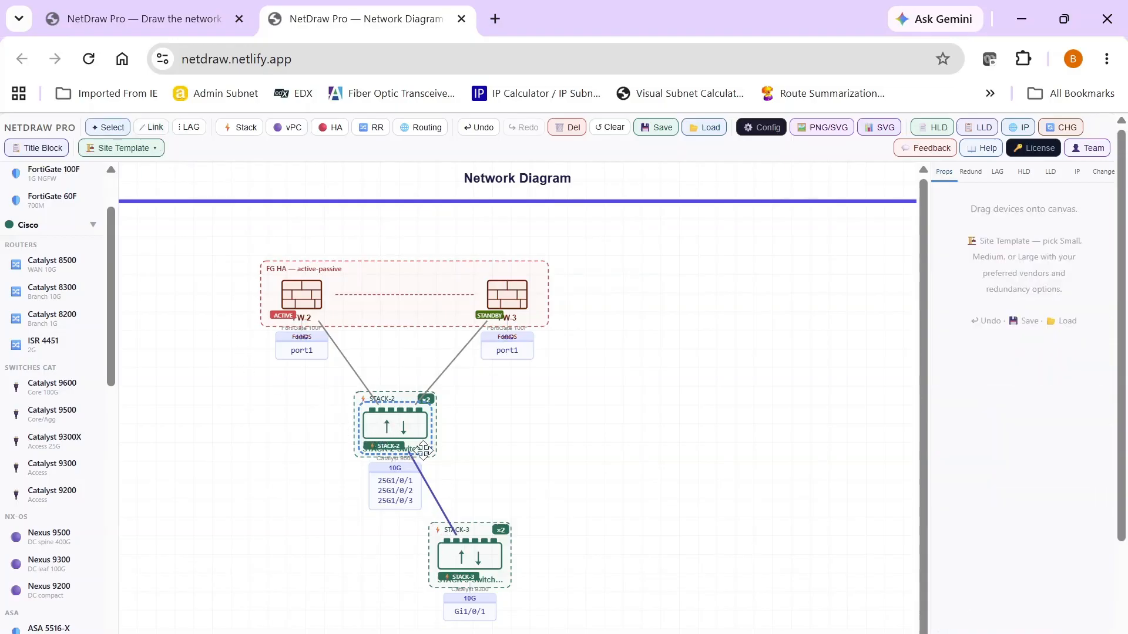
# Review the generated configuration of the Catalyst 9500 stack from start to end, then close it
pyautogui.click(406, 428)
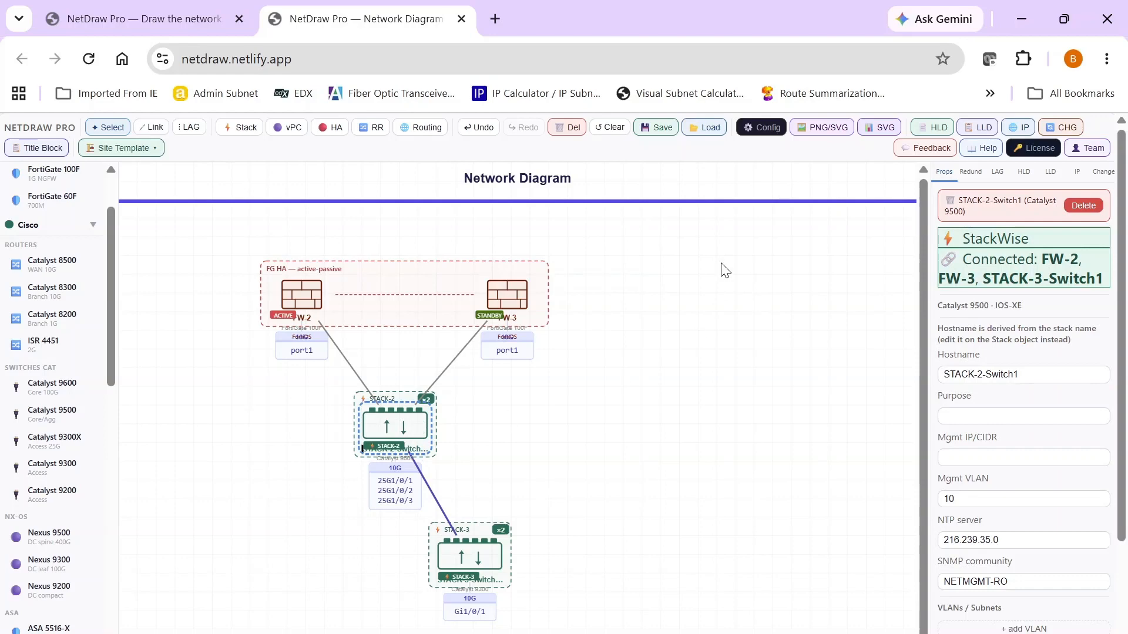
pyautogui.click(765, 130)
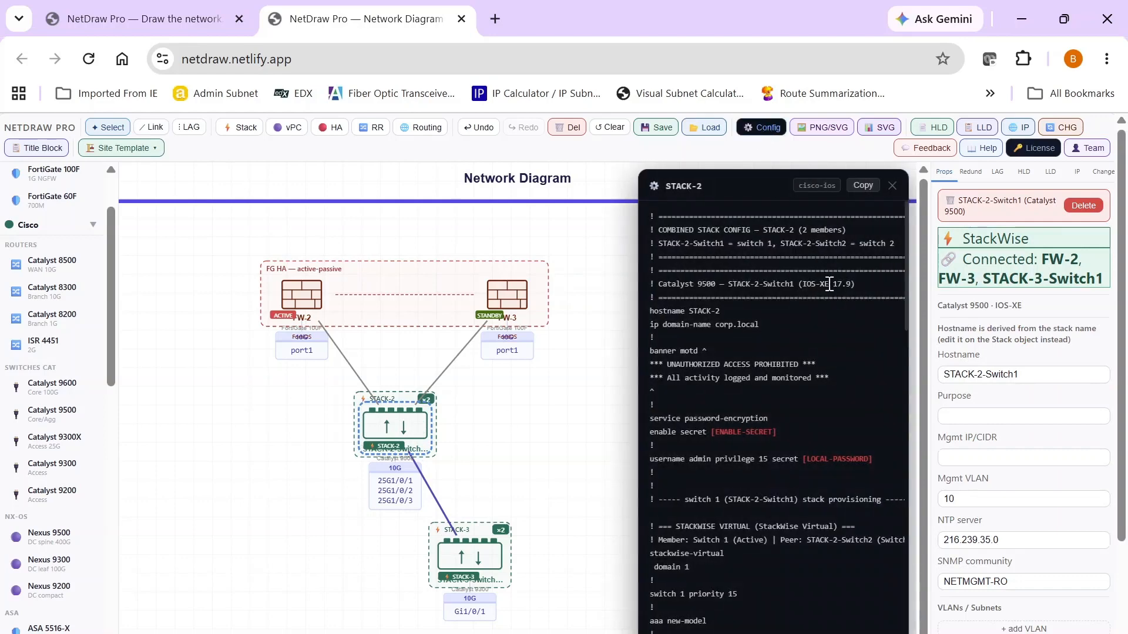
pyautogui.scroll(-10, 831, 295)
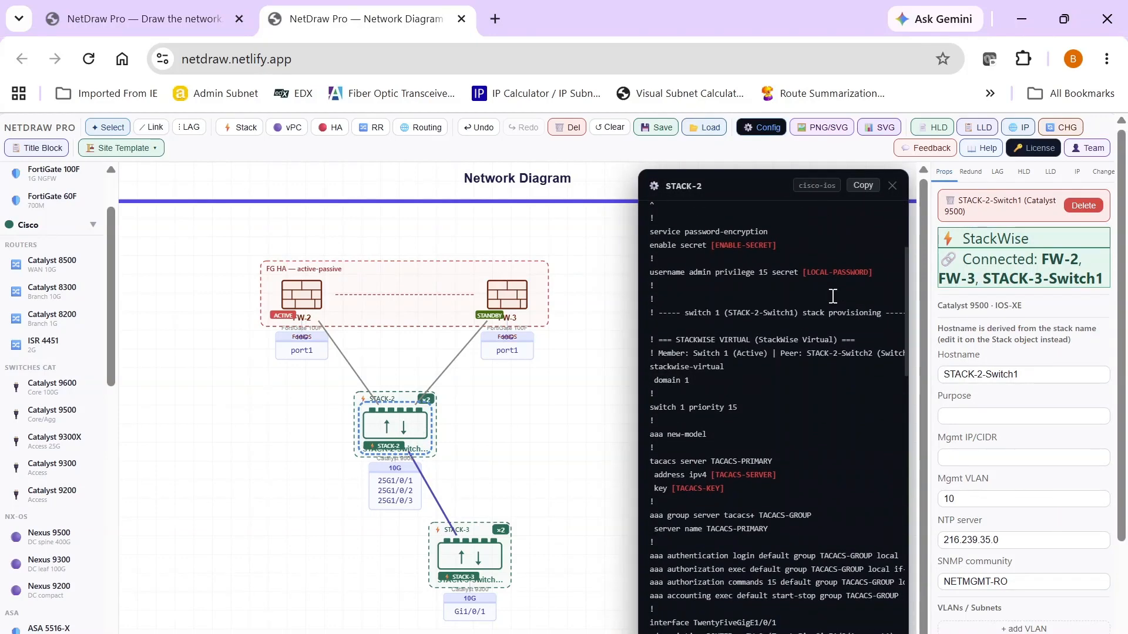
pyautogui.scroll(-5, 831, 295)
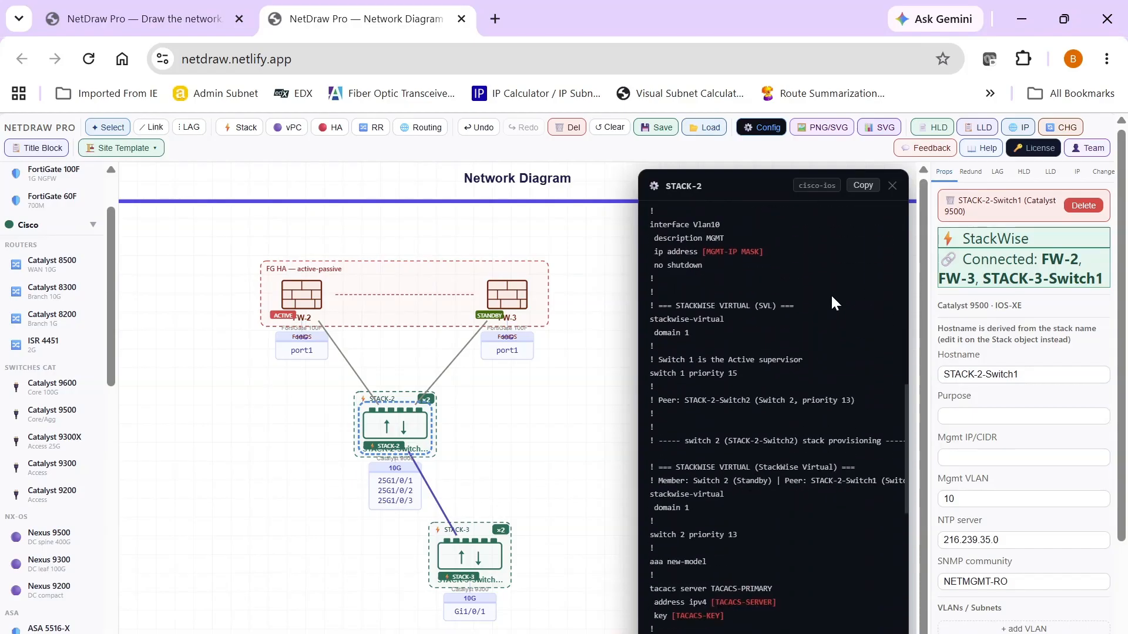
pyautogui.scroll(-6, 830, 295)
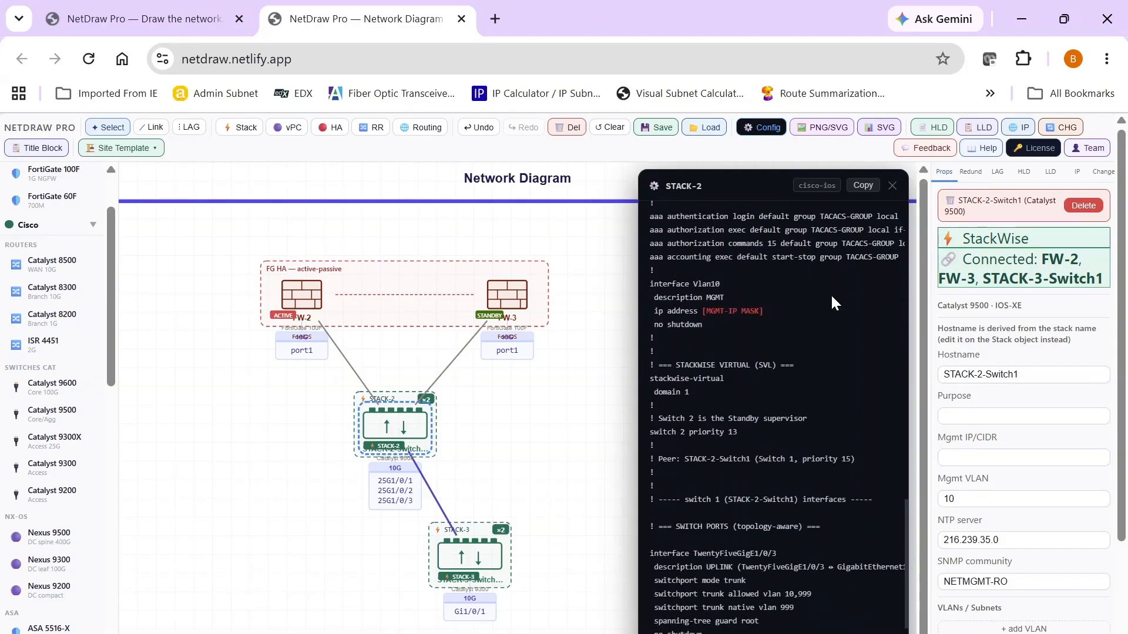
pyautogui.scroll(10, 830, 294)
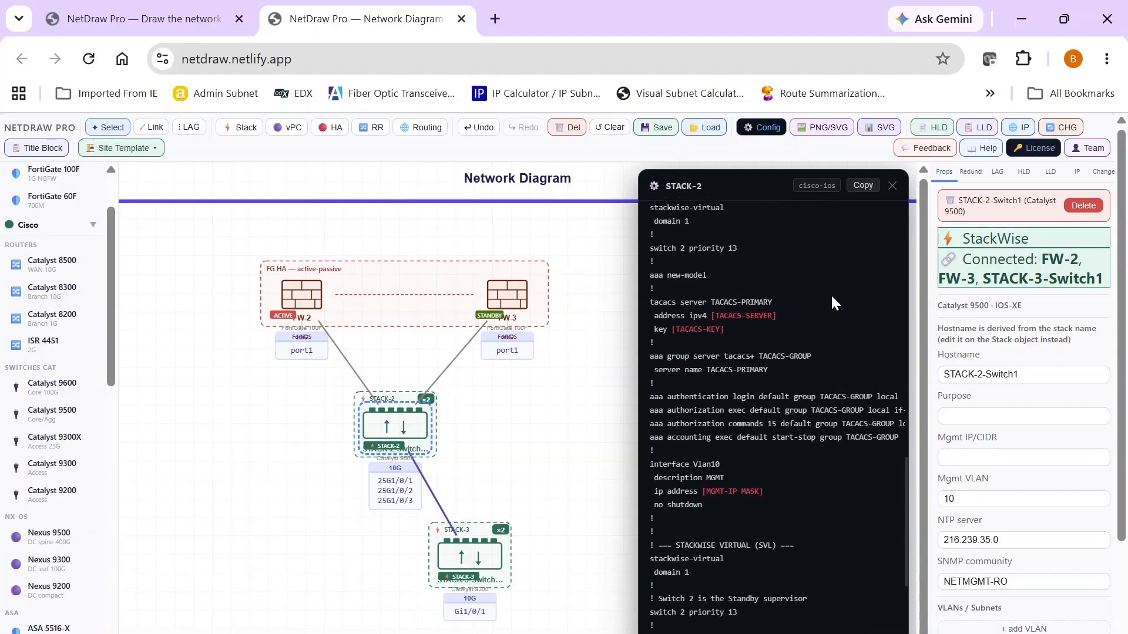
pyautogui.scroll(10, 832, 297)
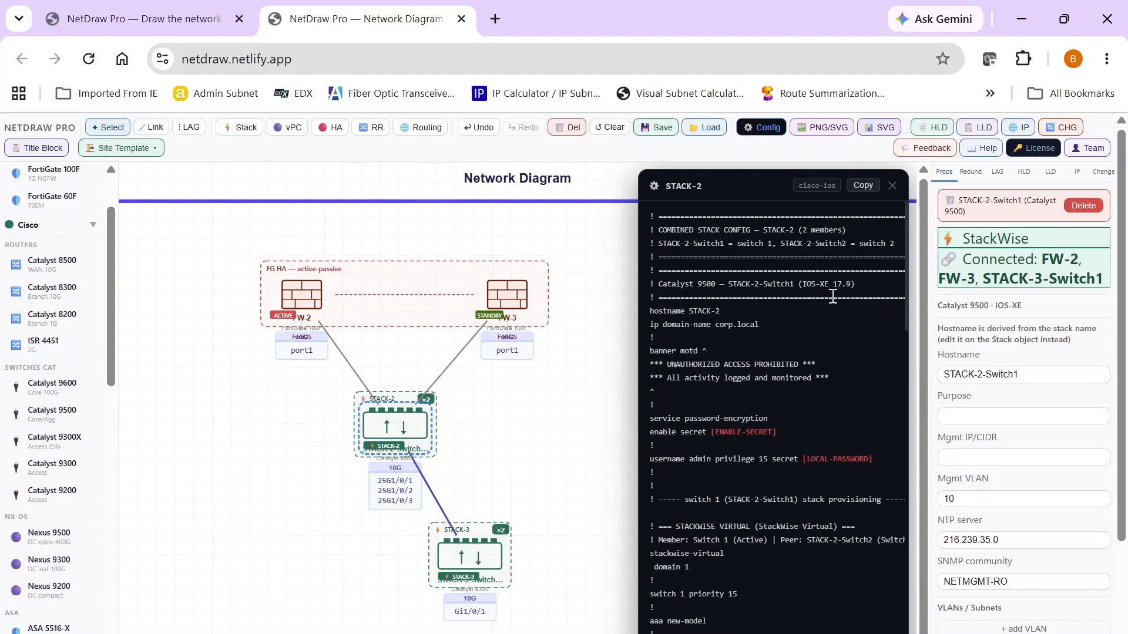
pyautogui.click(892, 186)
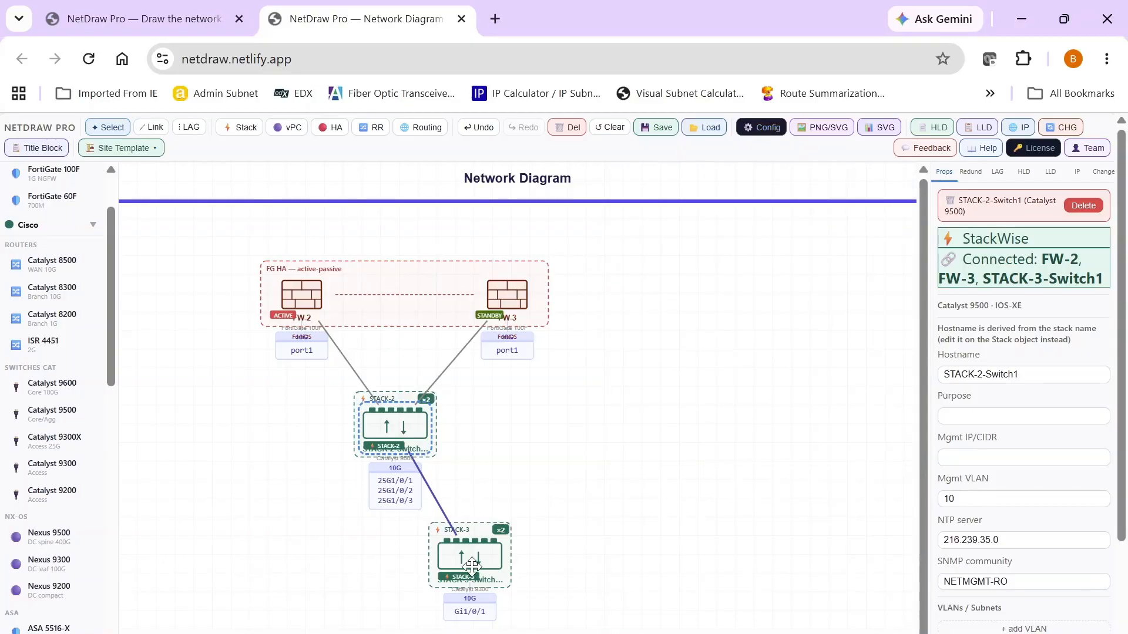
pyautogui.click(470, 564)
pyautogui.rightClick(477, 557)
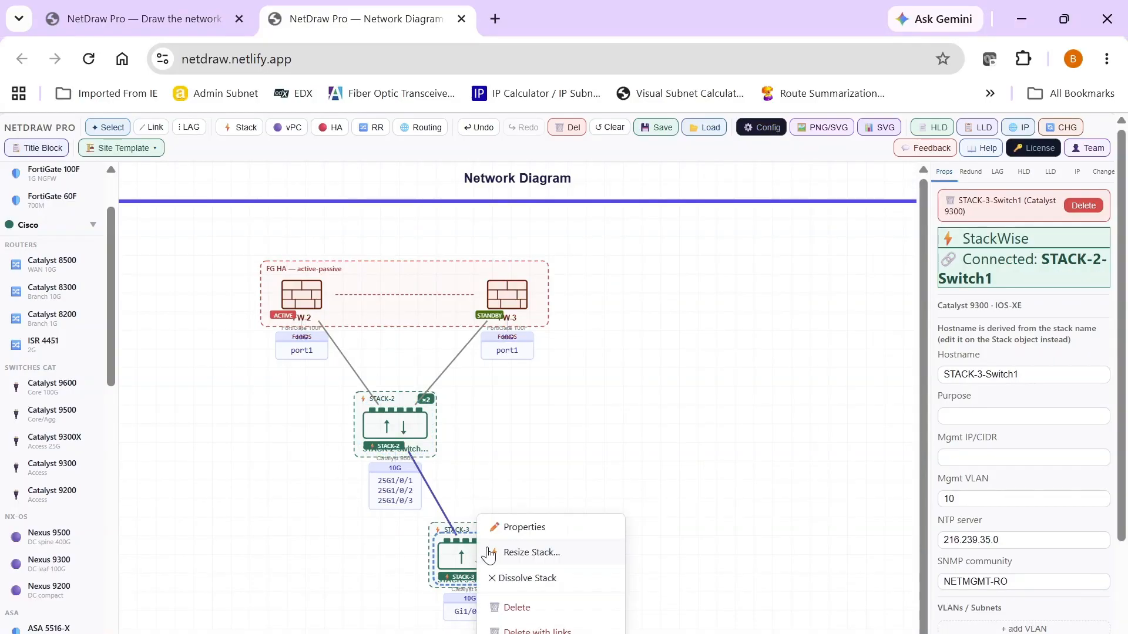
pyautogui.click(631, 474)
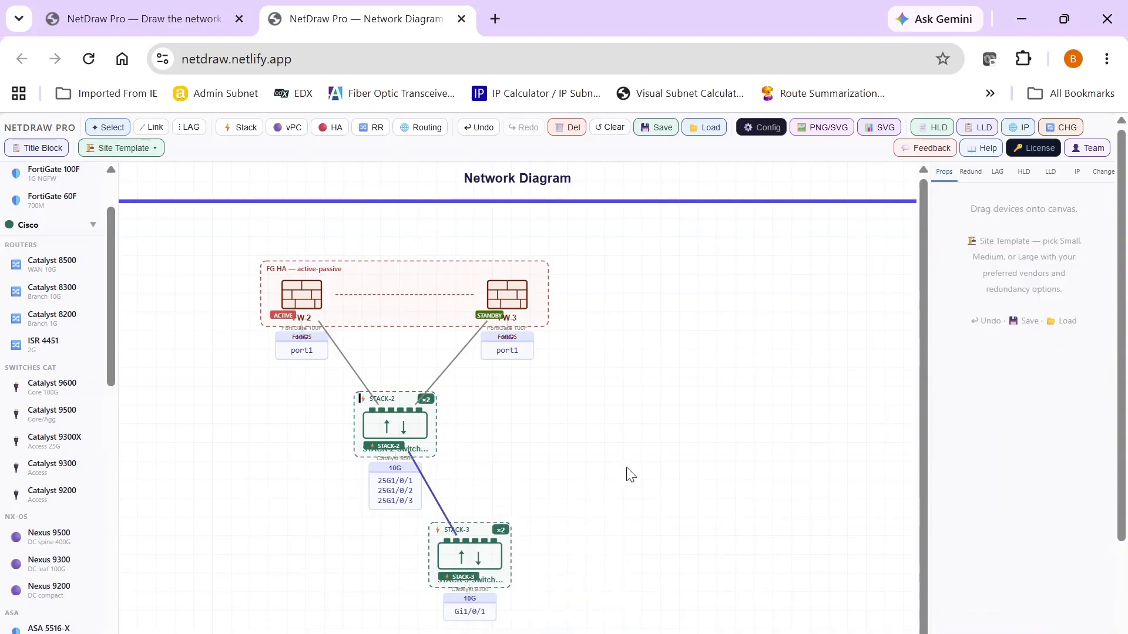
# Open the generated configuration of the Catalyst 9300 stack
pyautogui.click(435, 566)
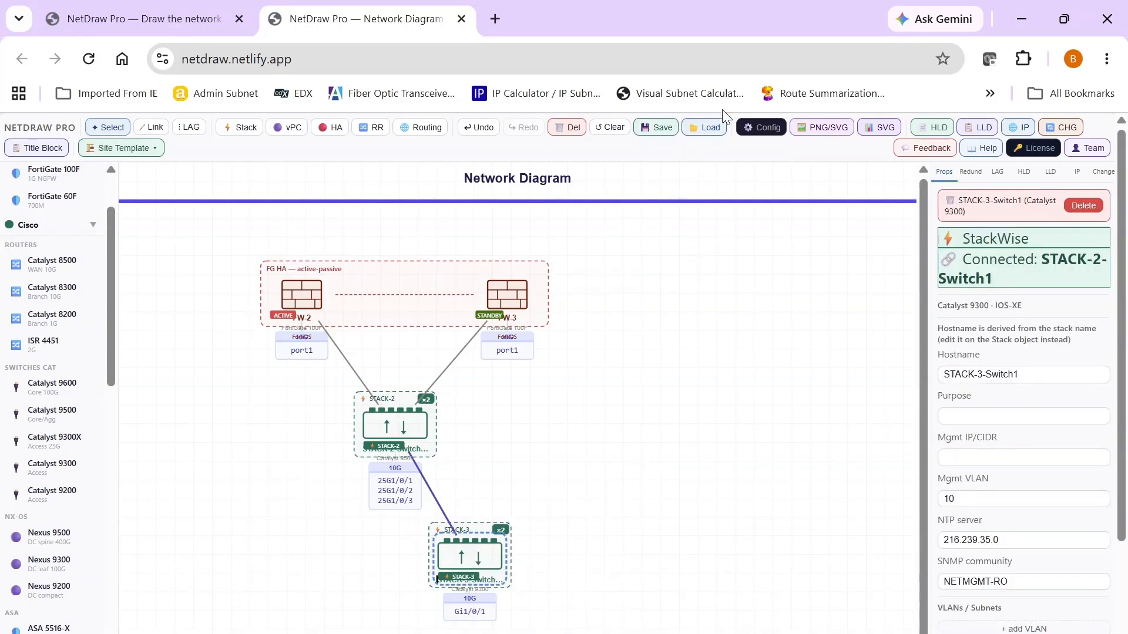
pyautogui.click(758, 128)
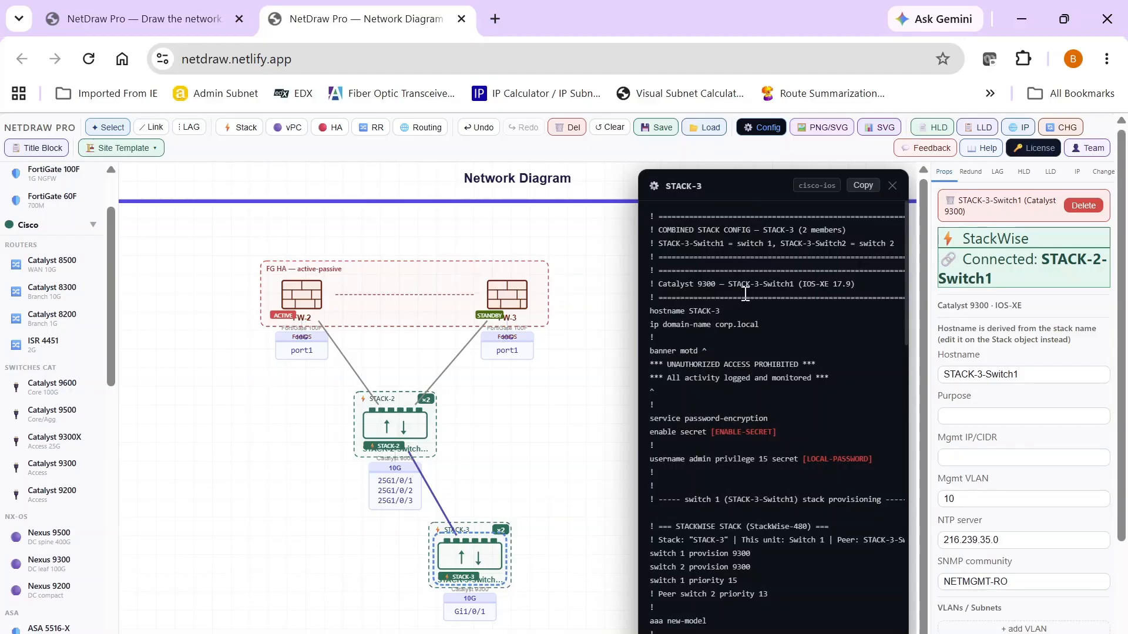
# Review the generated configuration of the Catalyst 9300 stack through its switch ports and SSH settings, and close it
pyautogui.scroll(-10, 745, 300)
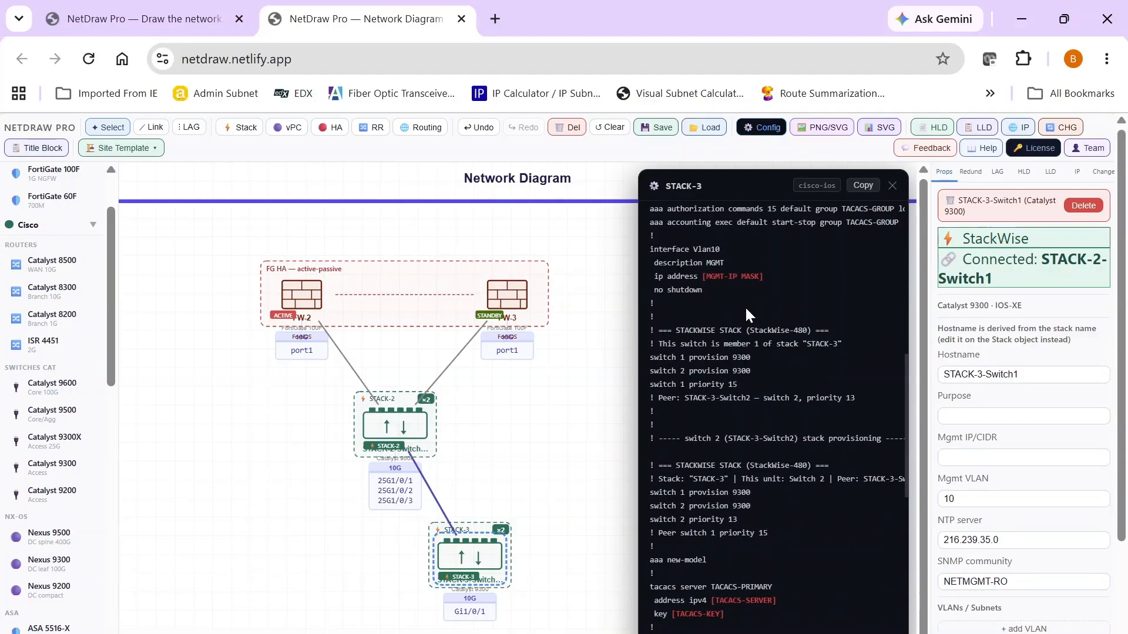
pyautogui.scroll(-5, 745, 305)
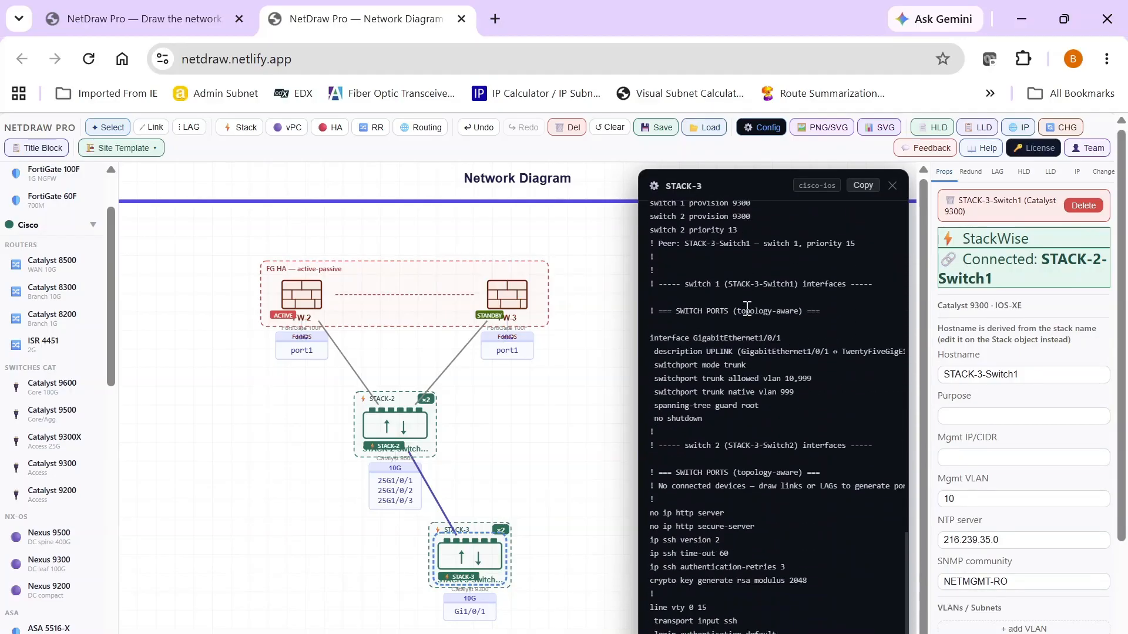
pyautogui.scroll(-3, 746, 309)
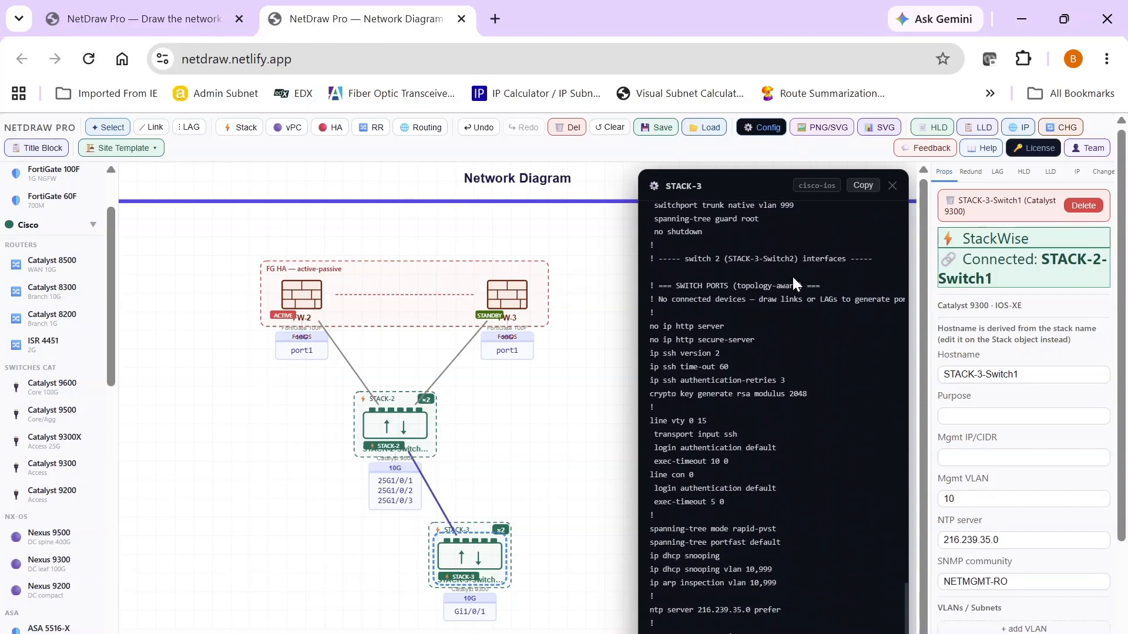
pyautogui.click(895, 188)
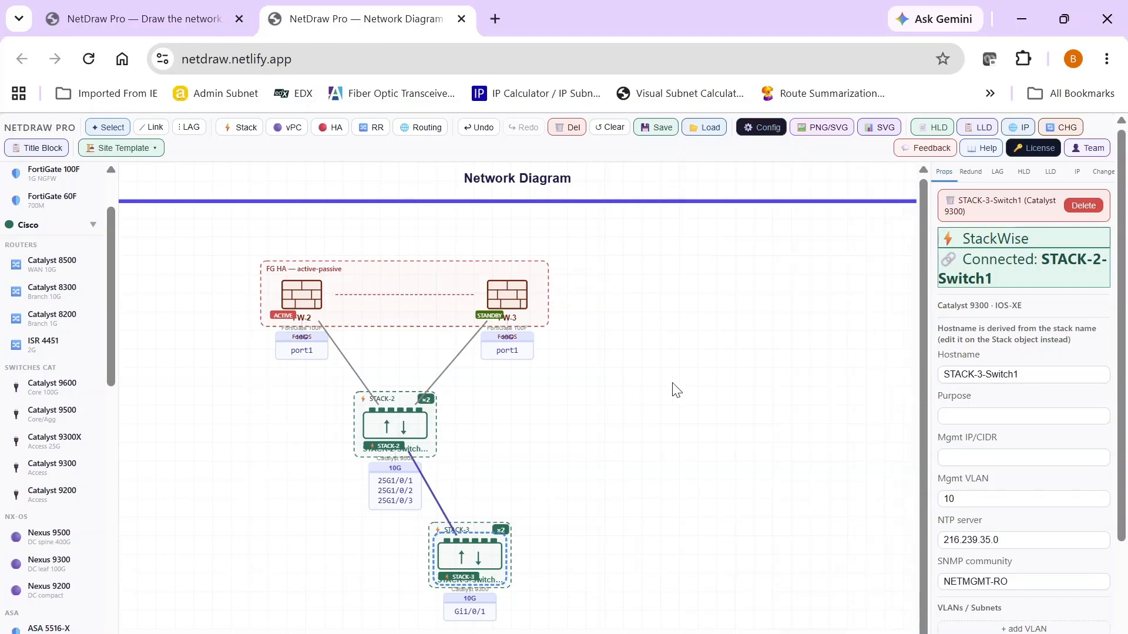
# Dissolve the Catalyst 9500 stack and delete its unlinked second switch, STACK-2-Switch2
pyautogui.rightClick(403, 431)
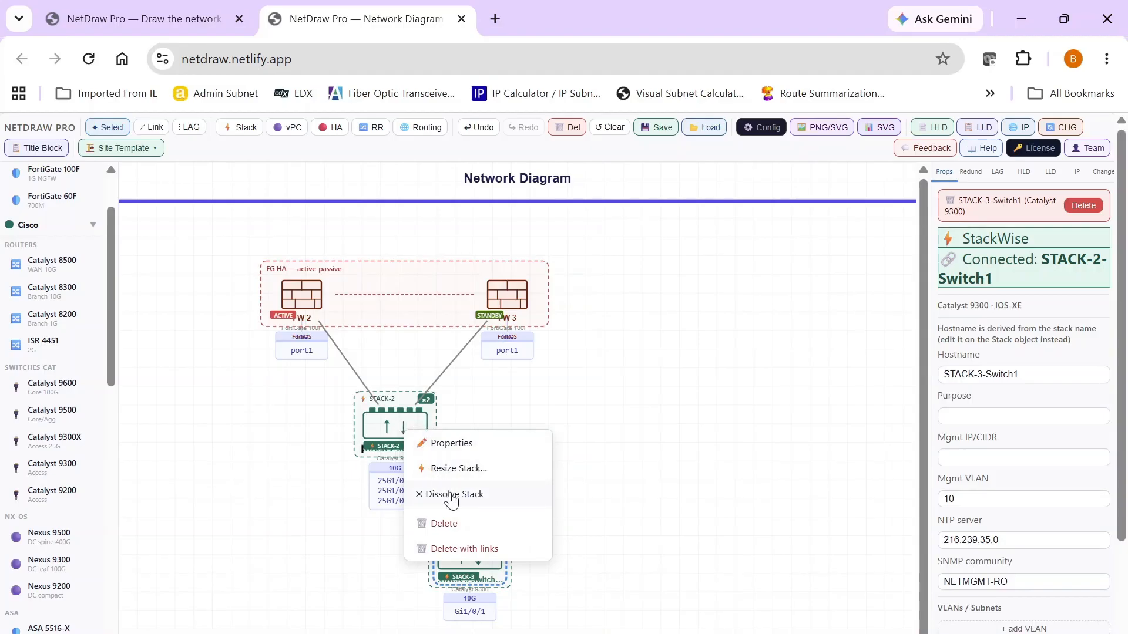
pyautogui.click(451, 499)
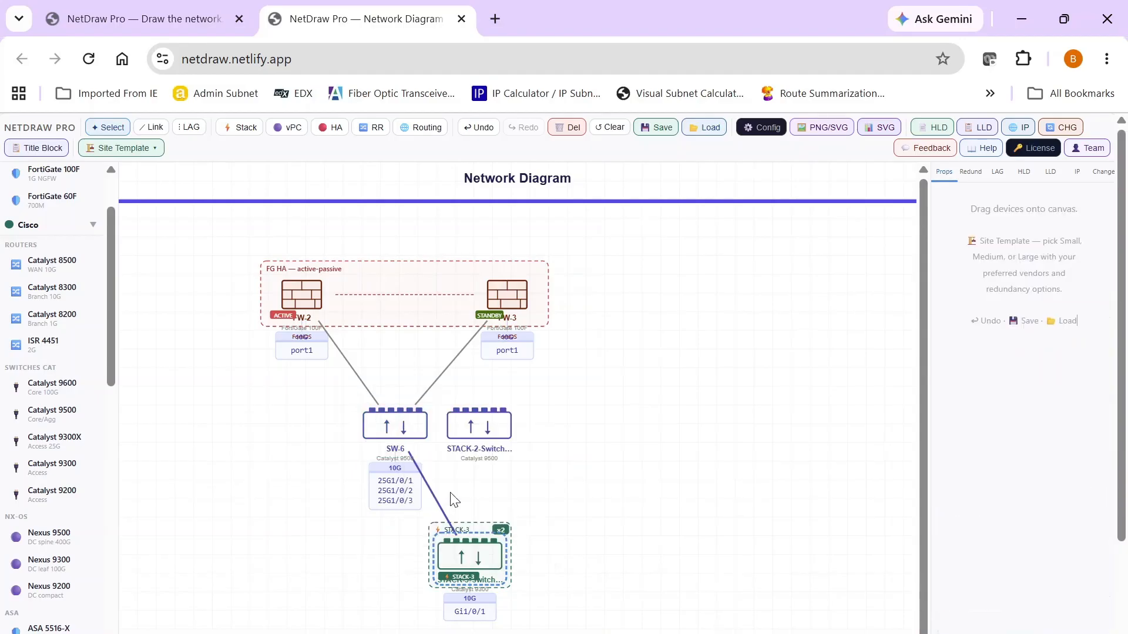
pyautogui.click(492, 423)
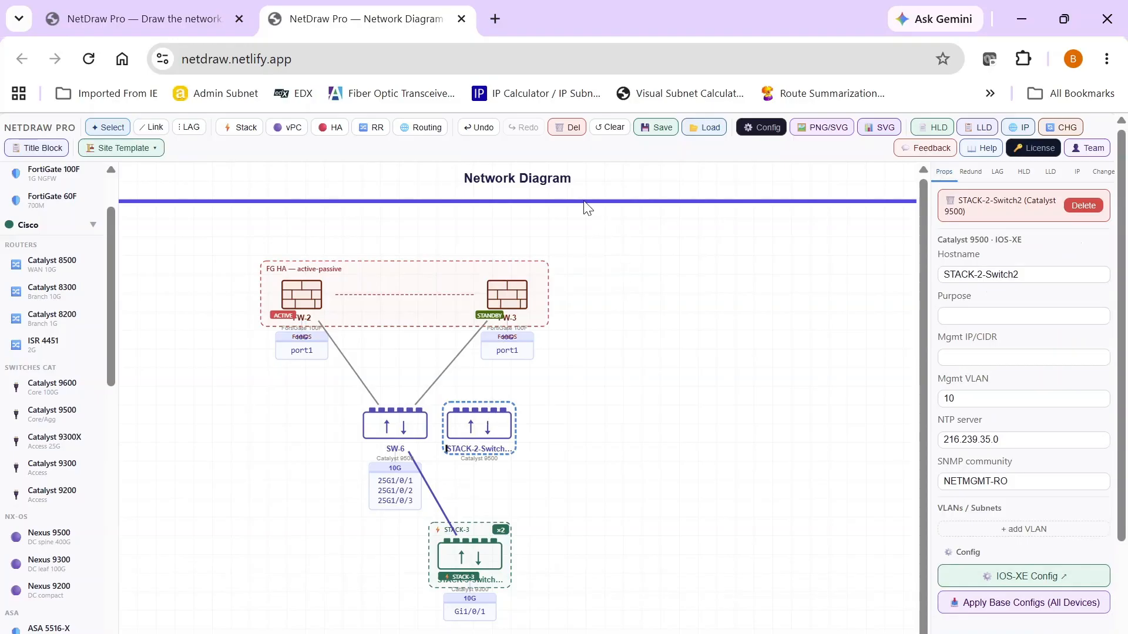
pyautogui.click(570, 131)
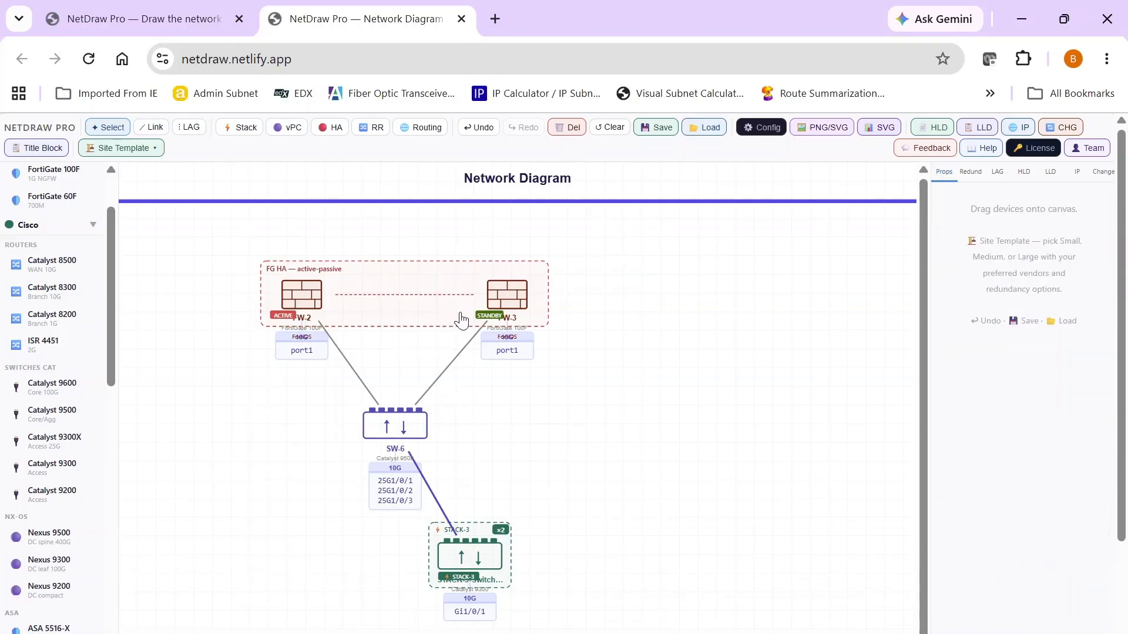
# Review the generated configuration of the standalone Catalyst 9500 switch SW-6, including its uplink interface, and close it
pyautogui.click(395, 424)
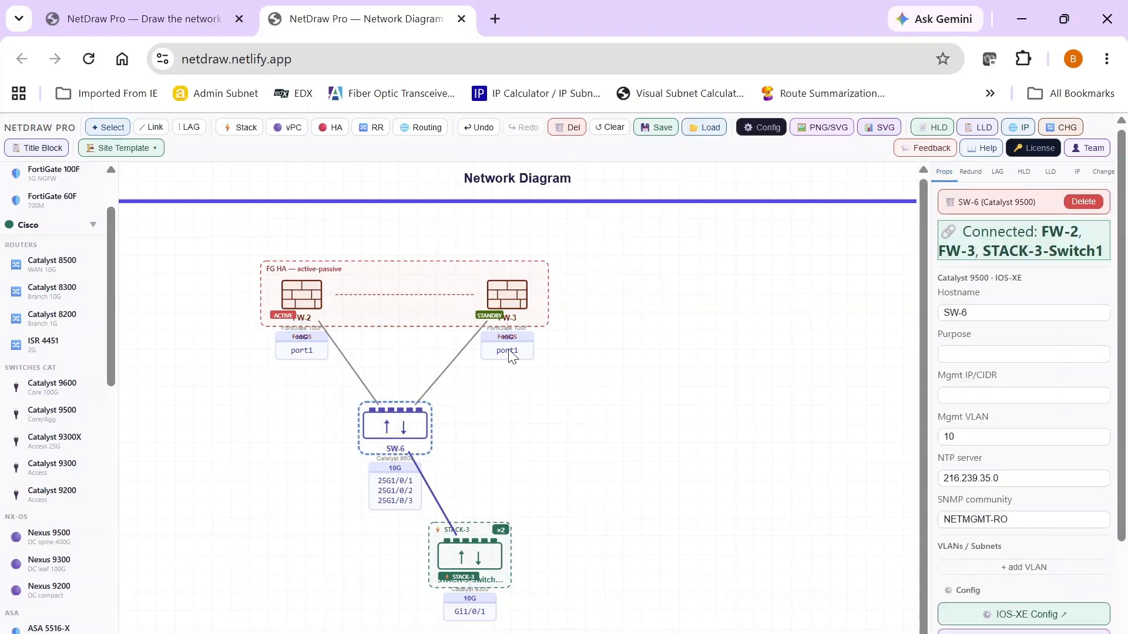
pyautogui.click(758, 128)
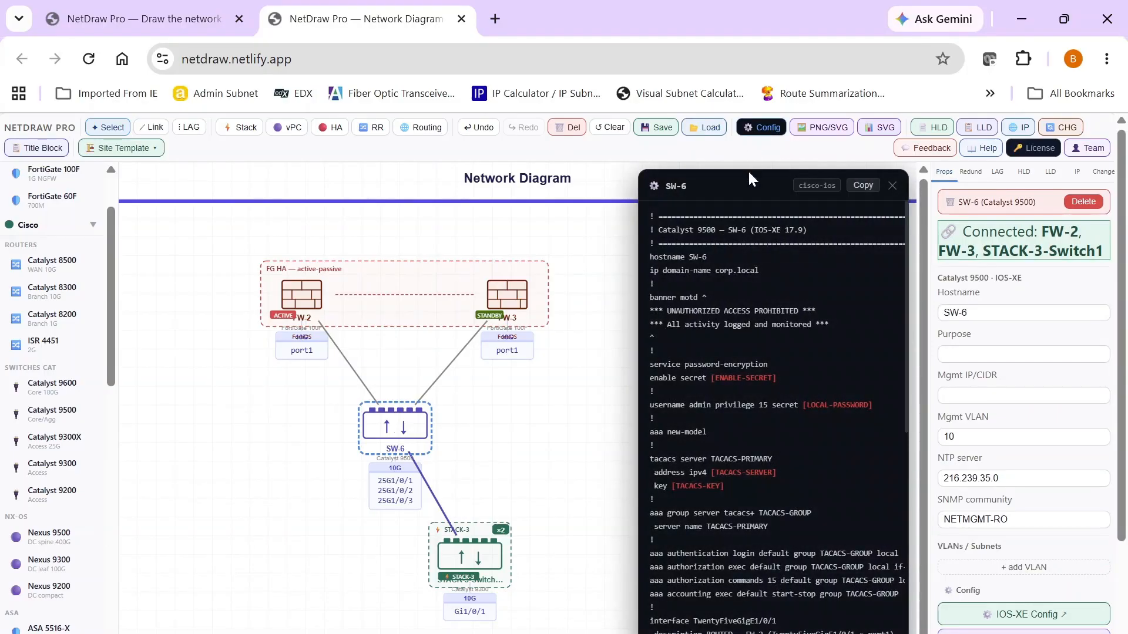
pyautogui.scroll(-8, 778, 259)
pyautogui.scroll(-4, 779, 263)
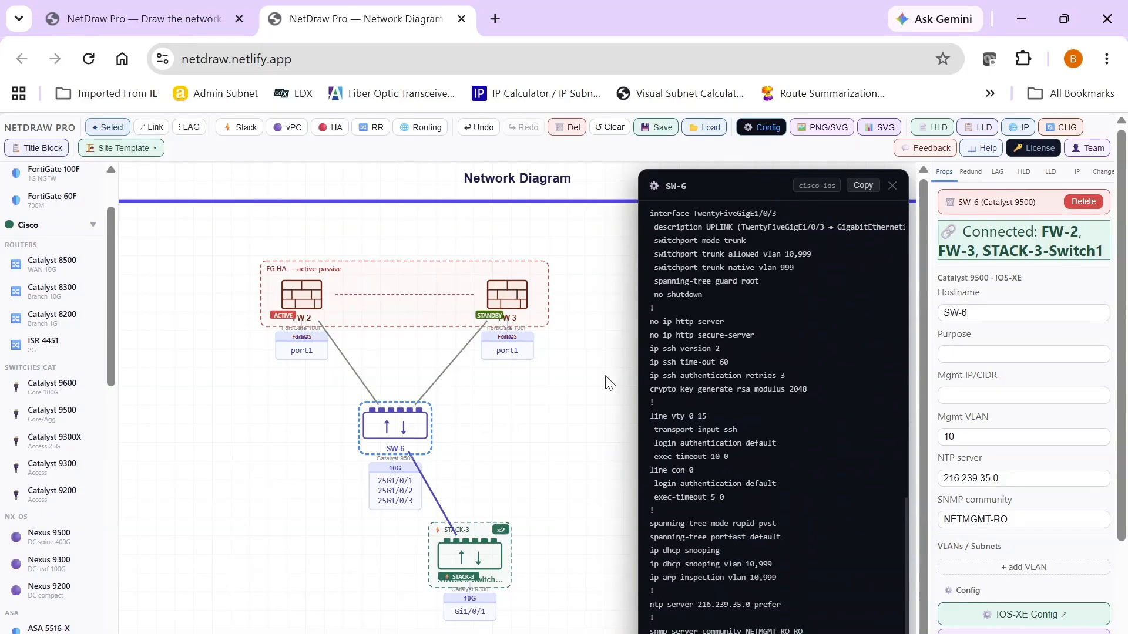
pyautogui.click(890, 194)
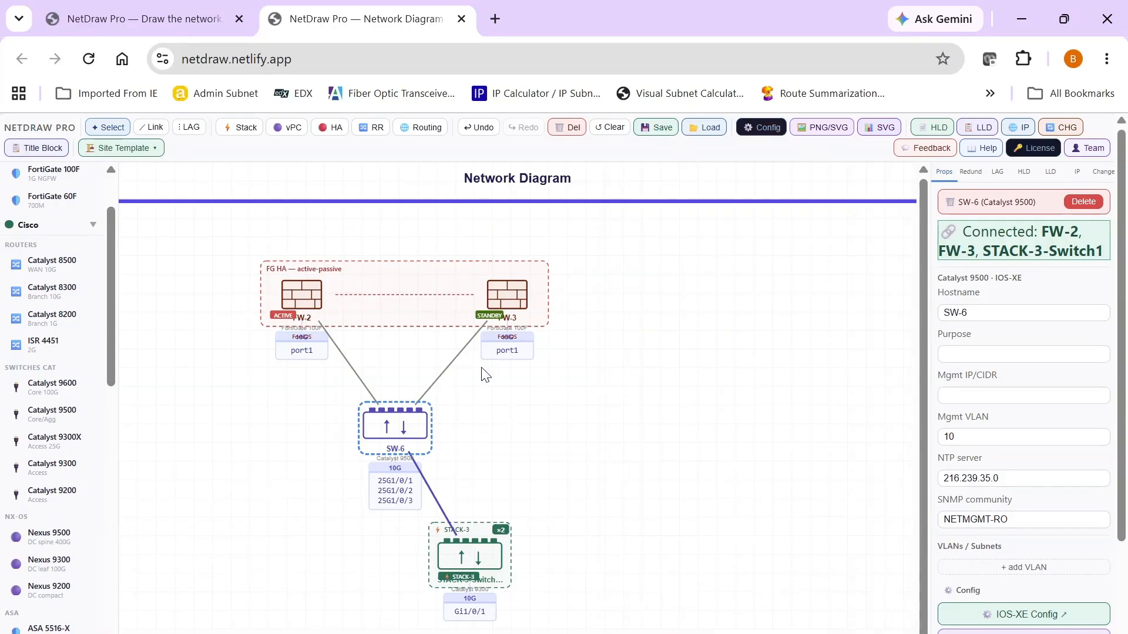
# Set the stack size of the Catalyst 9500 switch SW-6 to 2
pyautogui.rightClick(407, 419)
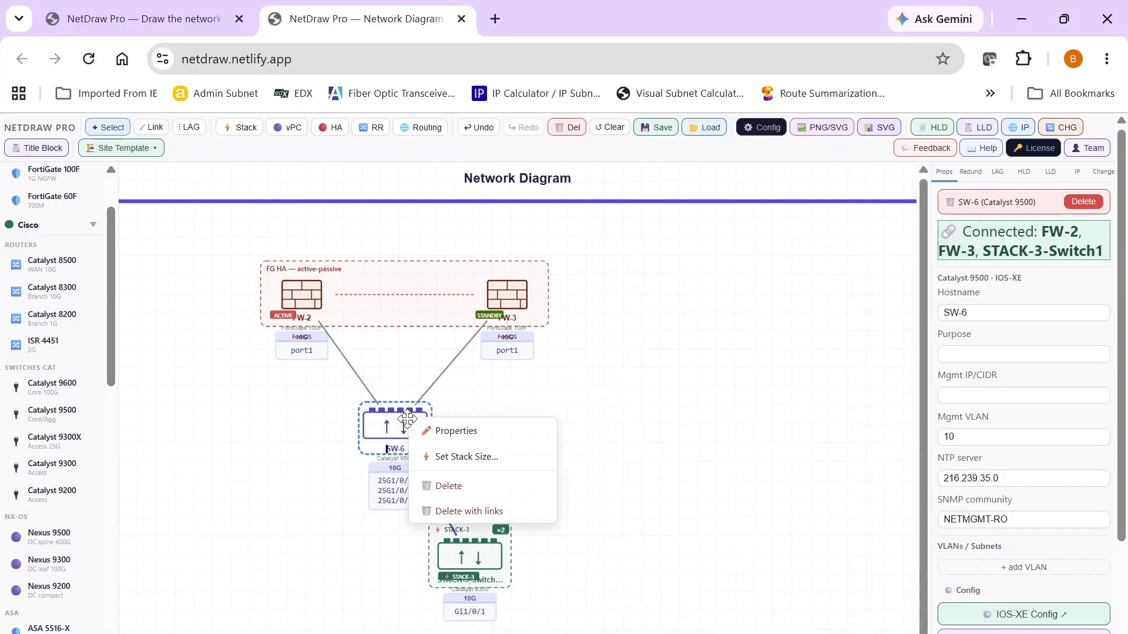
pyautogui.click(463, 457)
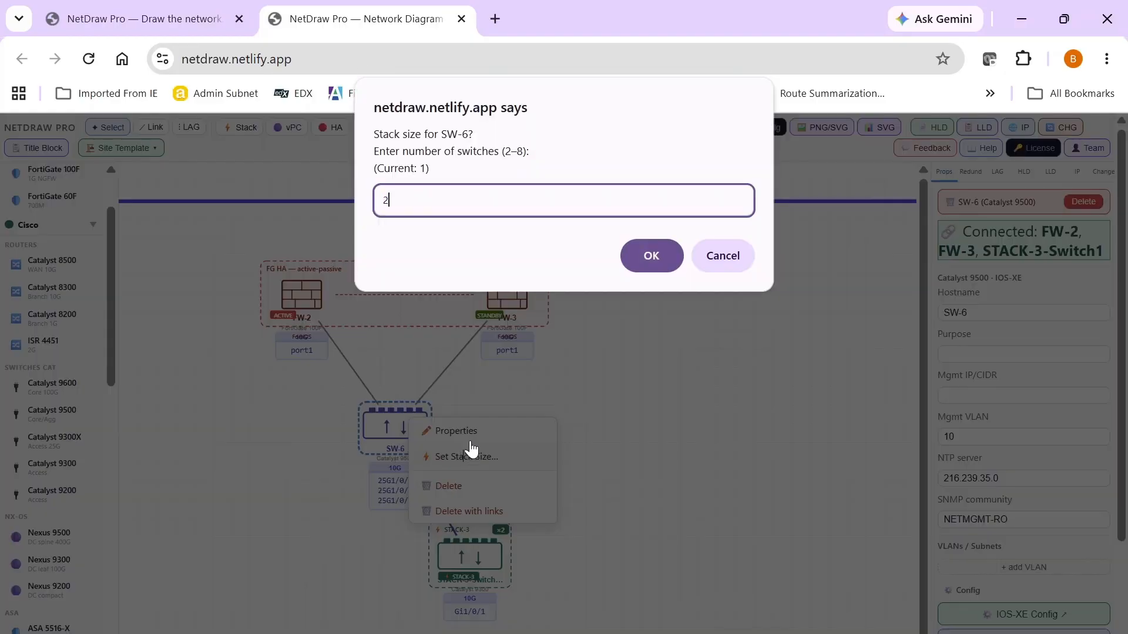
pyautogui.click(652, 256)
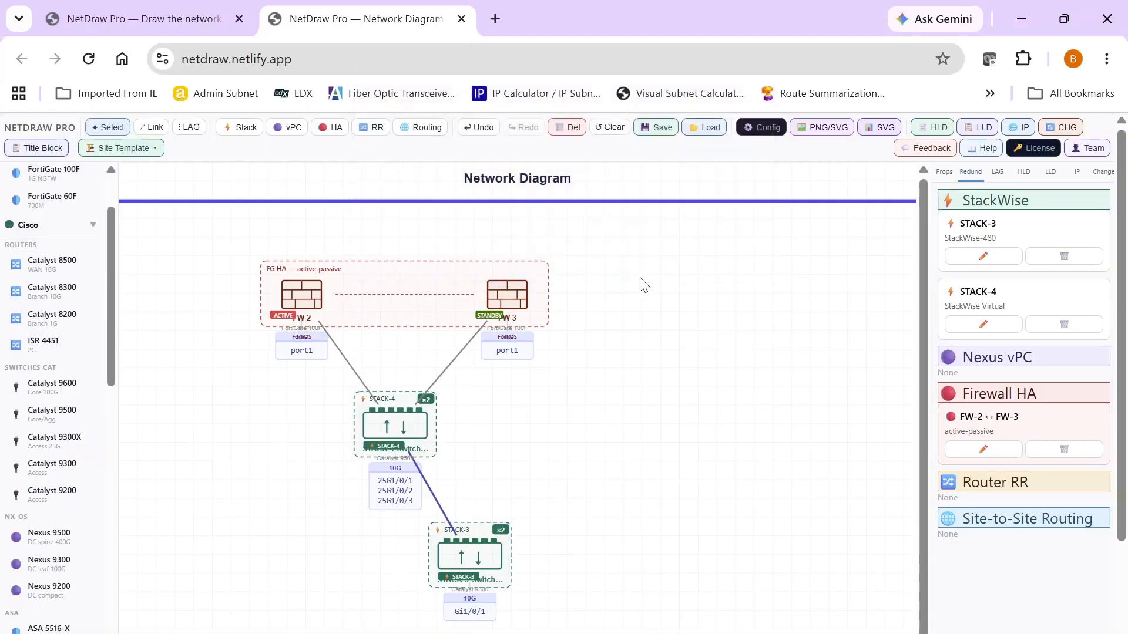
# Check the beginning of the combined configuration generated for the restacked Catalyst 9500 pair and close it
pyautogui.click(401, 429)
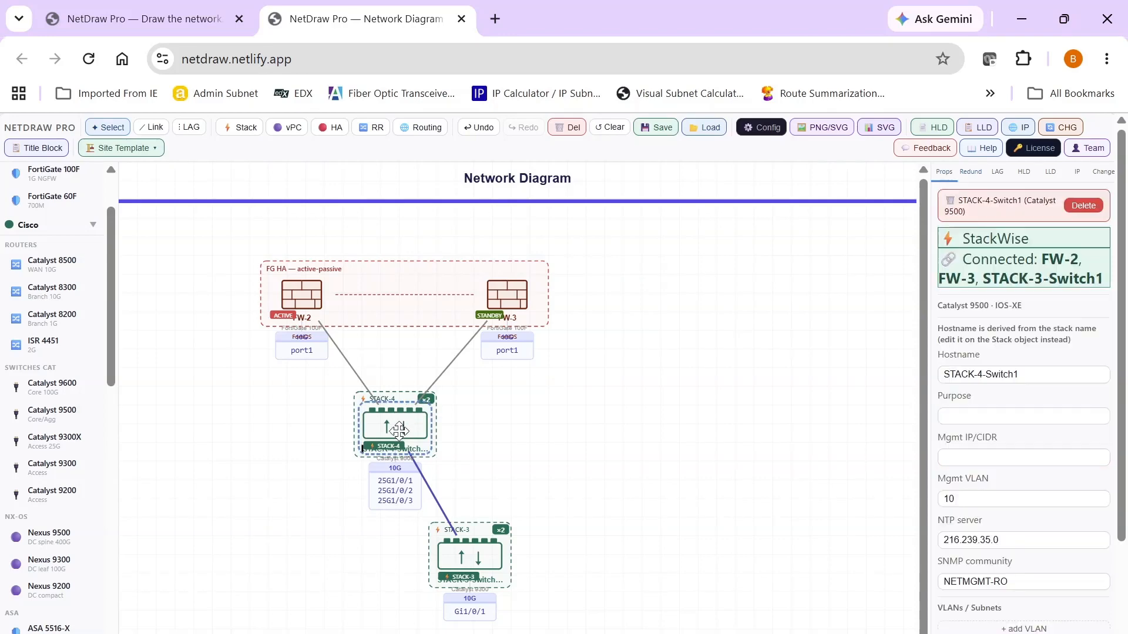
pyautogui.click(761, 127)
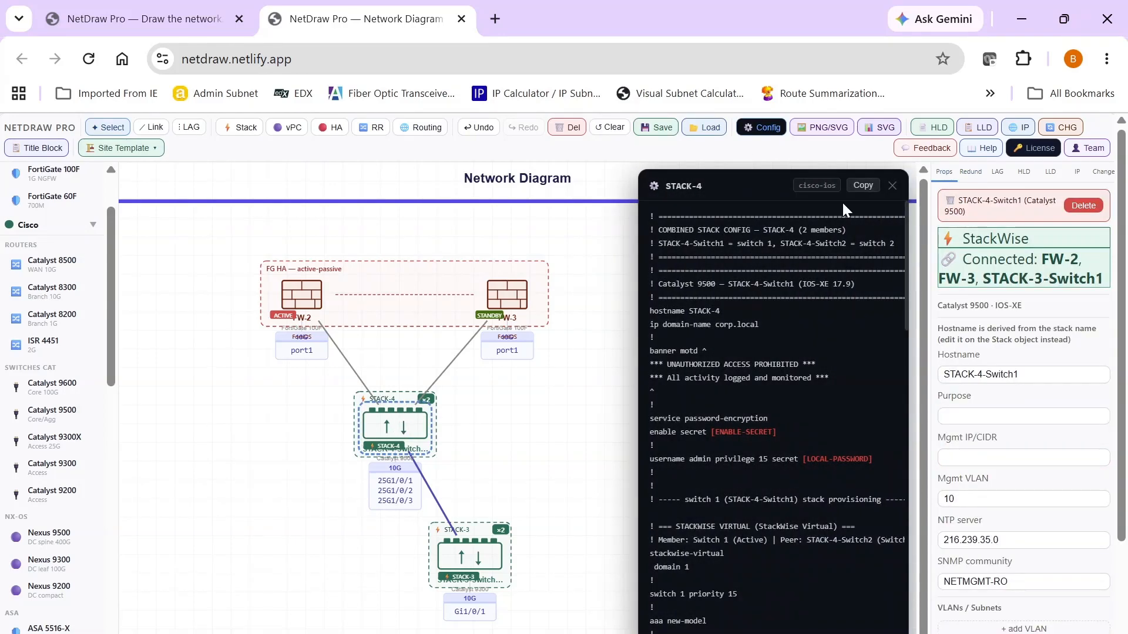
pyautogui.click(893, 186)
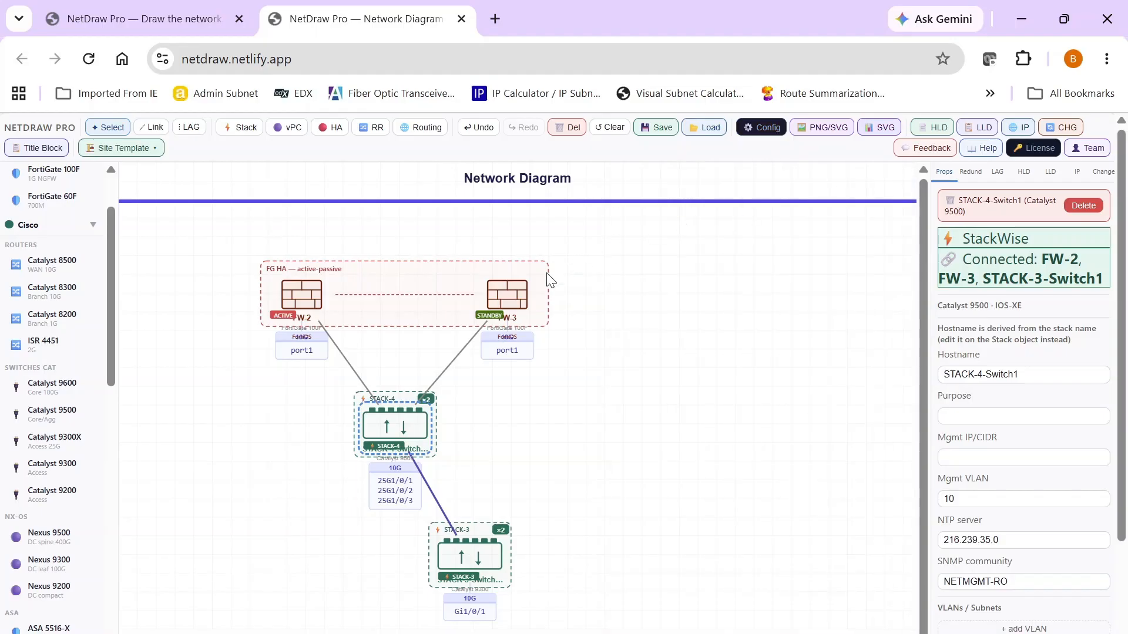
# Review the generated FortiOS configuration of firewall FW-3, including its interface and HA sections, and close it
pyautogui.click(514, 293)
pyautogui.click(753, 136)
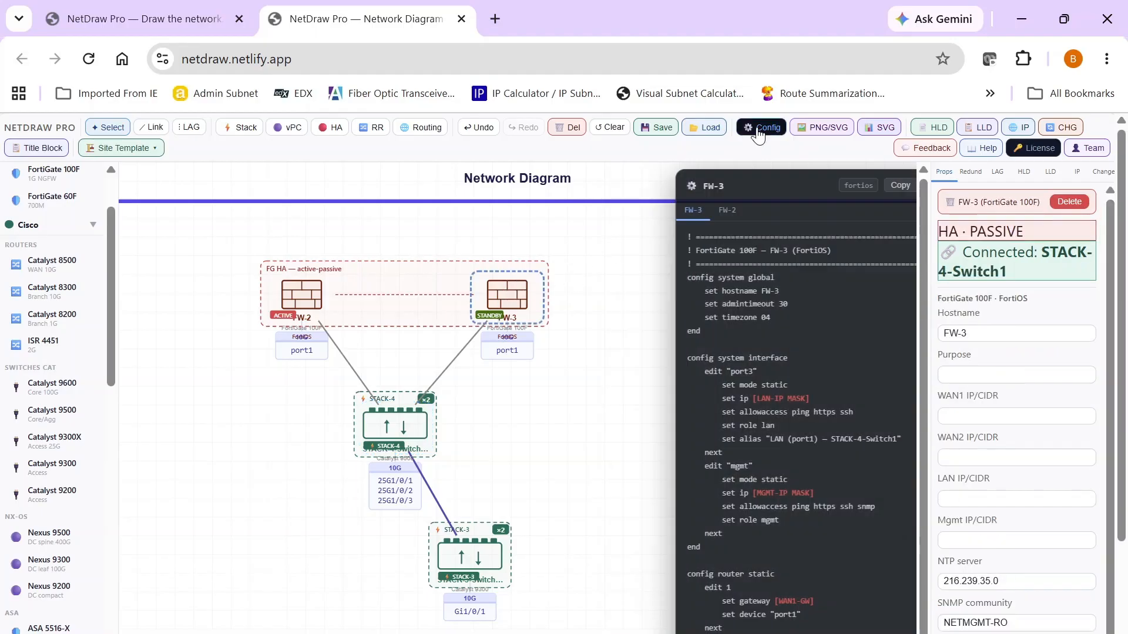
pyautogui.scroll(-8, 773, 327)
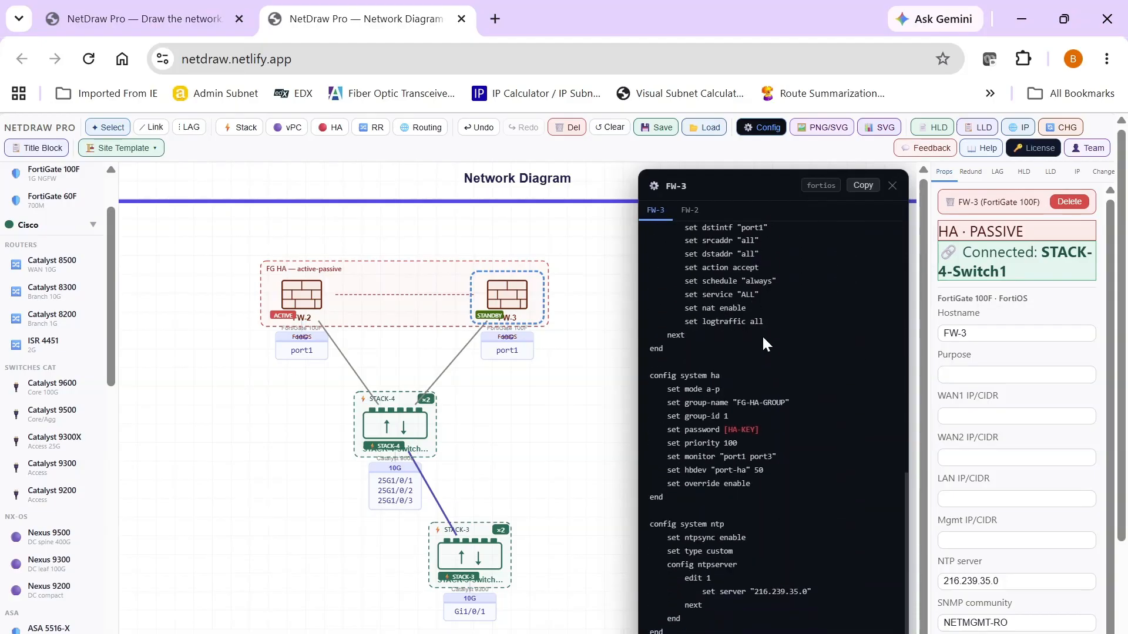
pyautogui.scroll(4, 762, 340)
pyautogui.scroll(4, 763, 344)
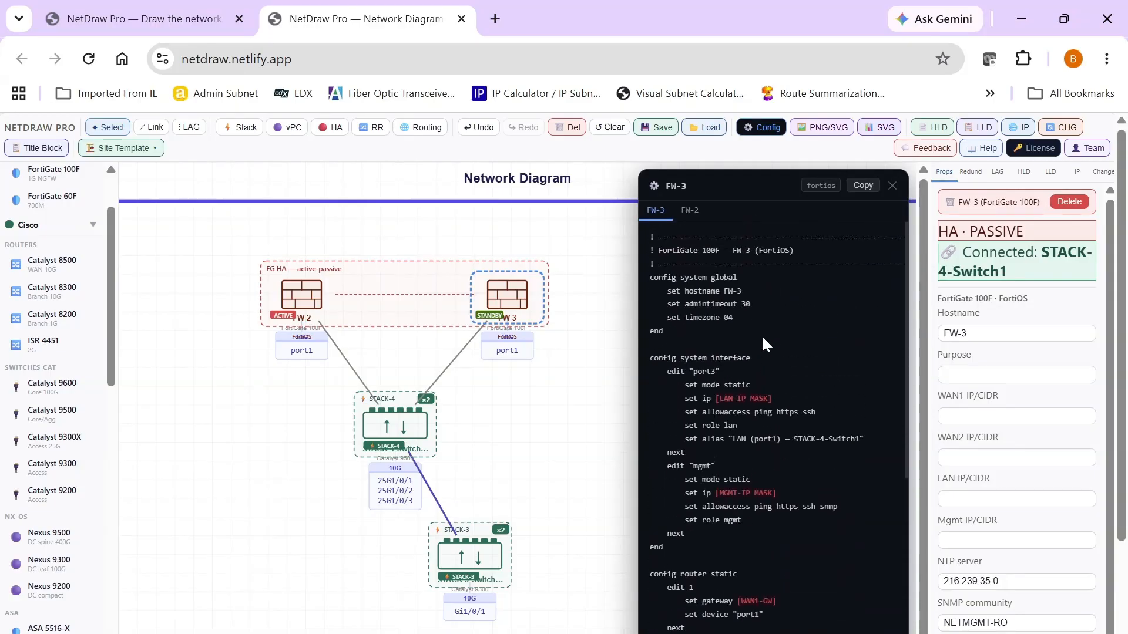
pyautogui.click(892, 187)
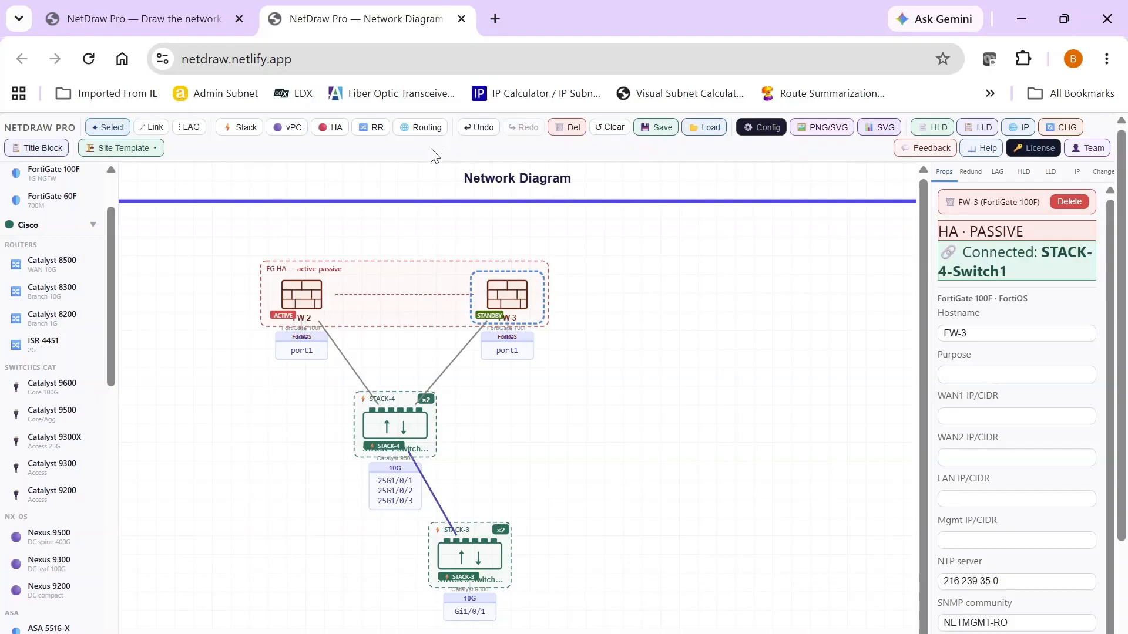
# Clear the canvas and deploy a Medium site template with an L3 Switch LAN core and Core RR (HSRP) disabled
pyautogui.click(611, 129)
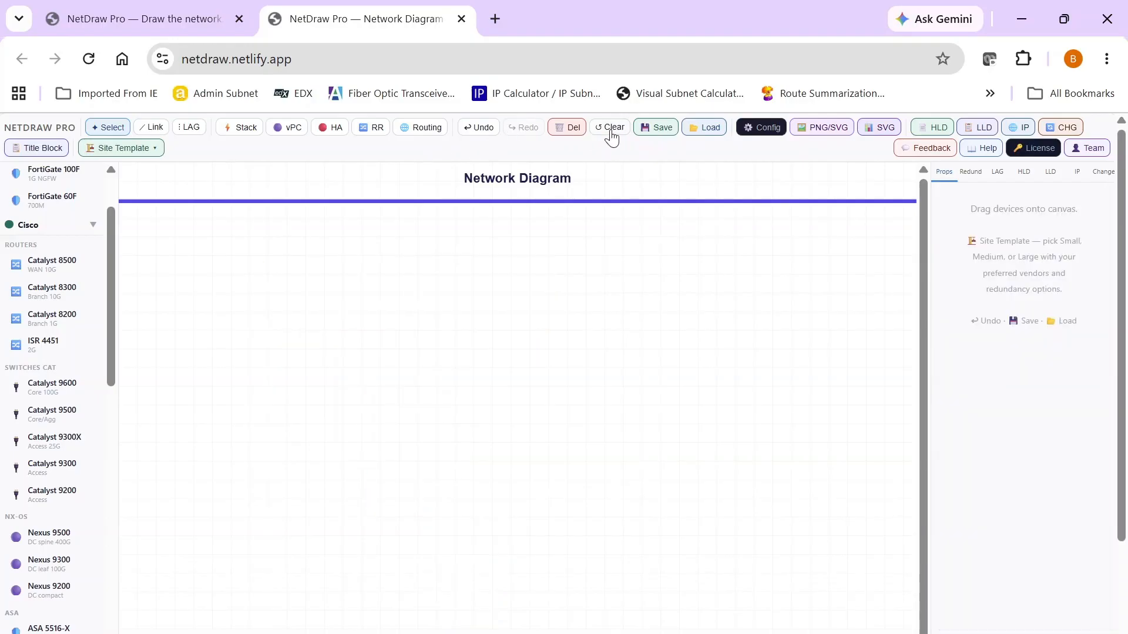
pyautogui.click(154, 149)
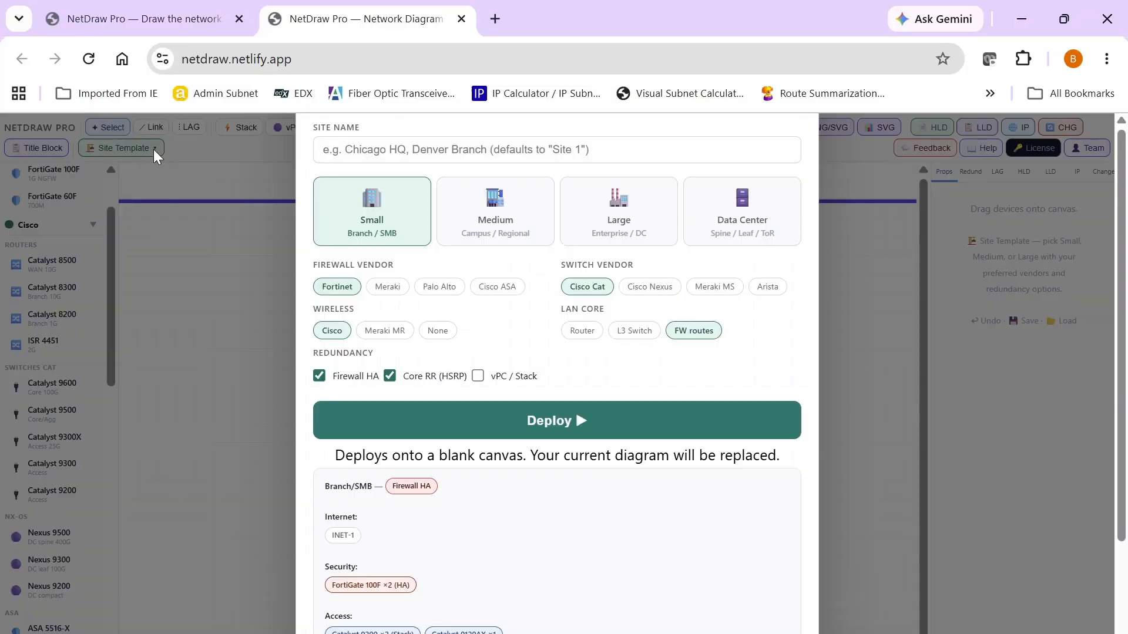
pyautogui.click(485, 222)
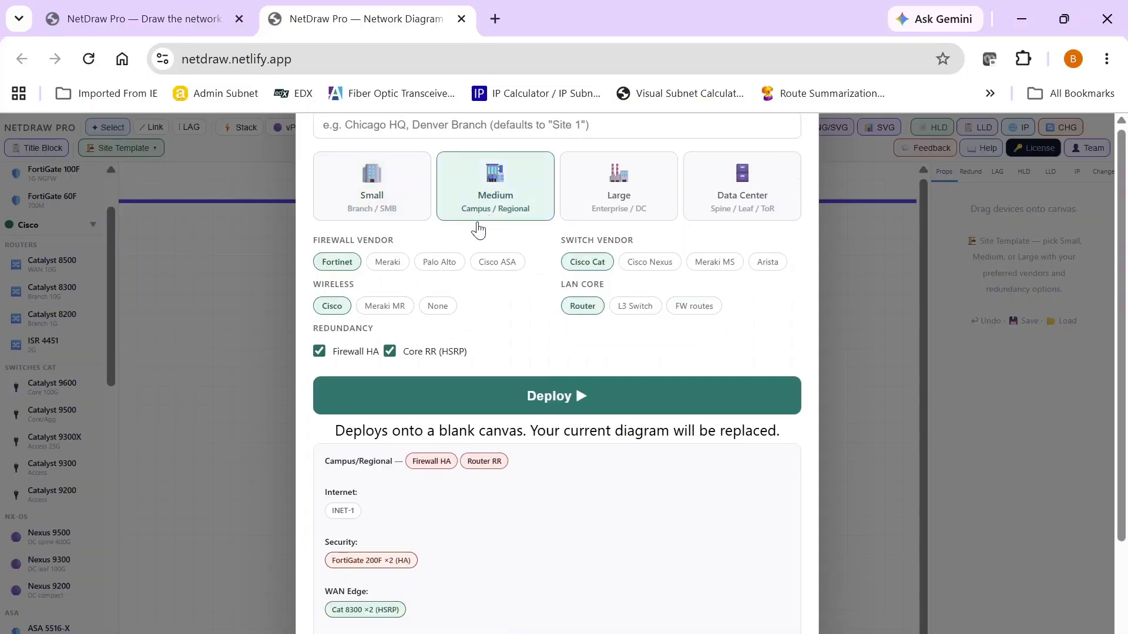
pyautogui.click(631, 311)
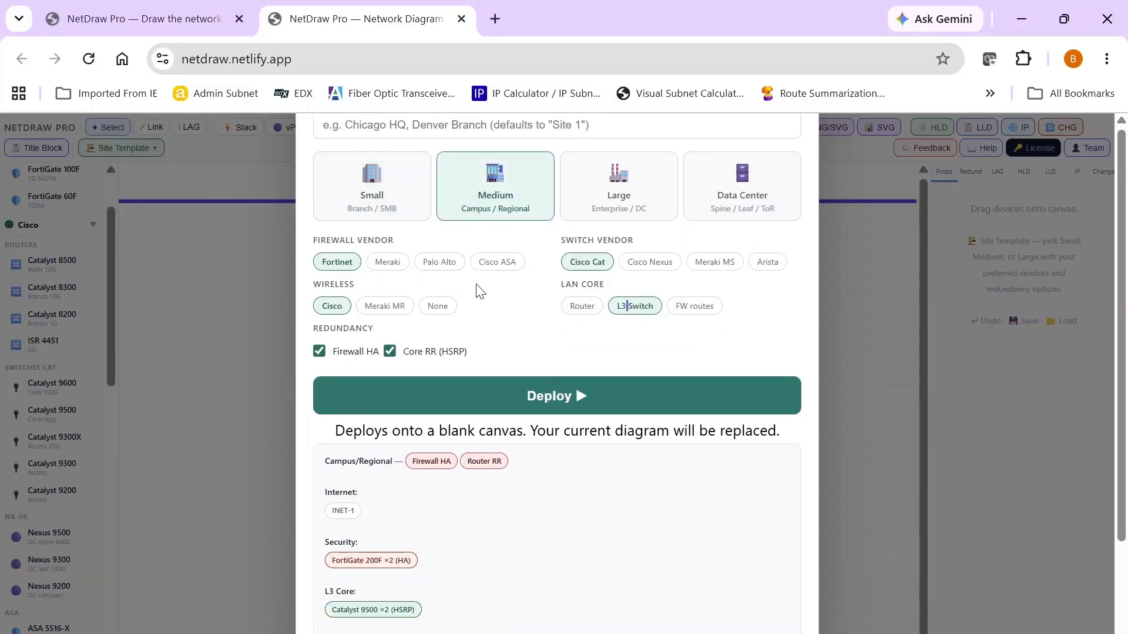
pyautogui.click(390, 351)
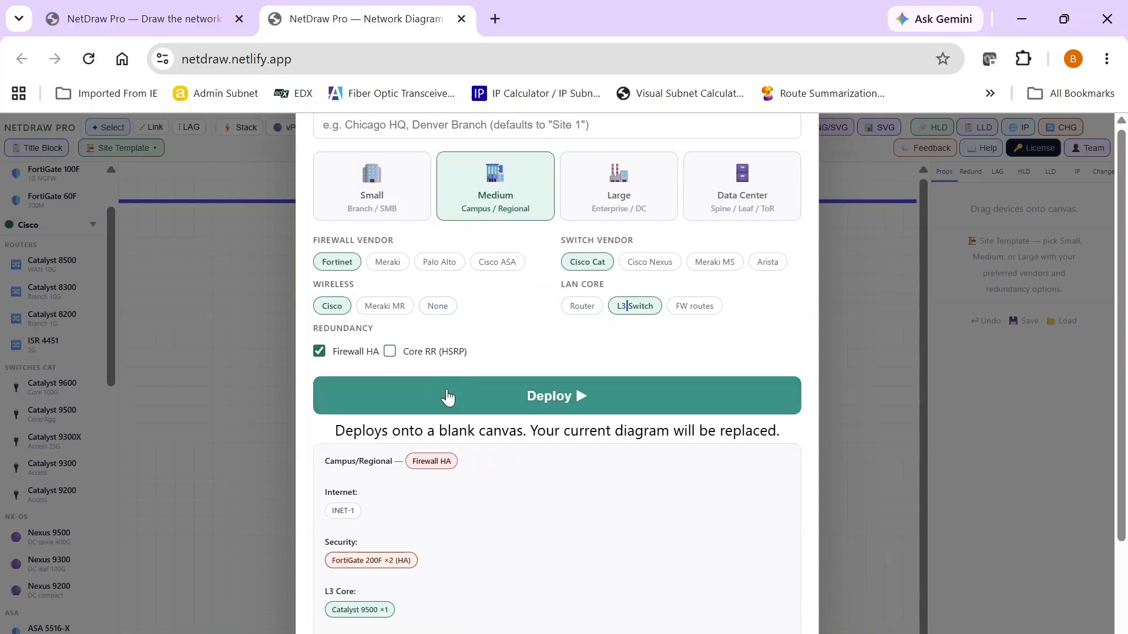
pyautogui.click(448, 397)
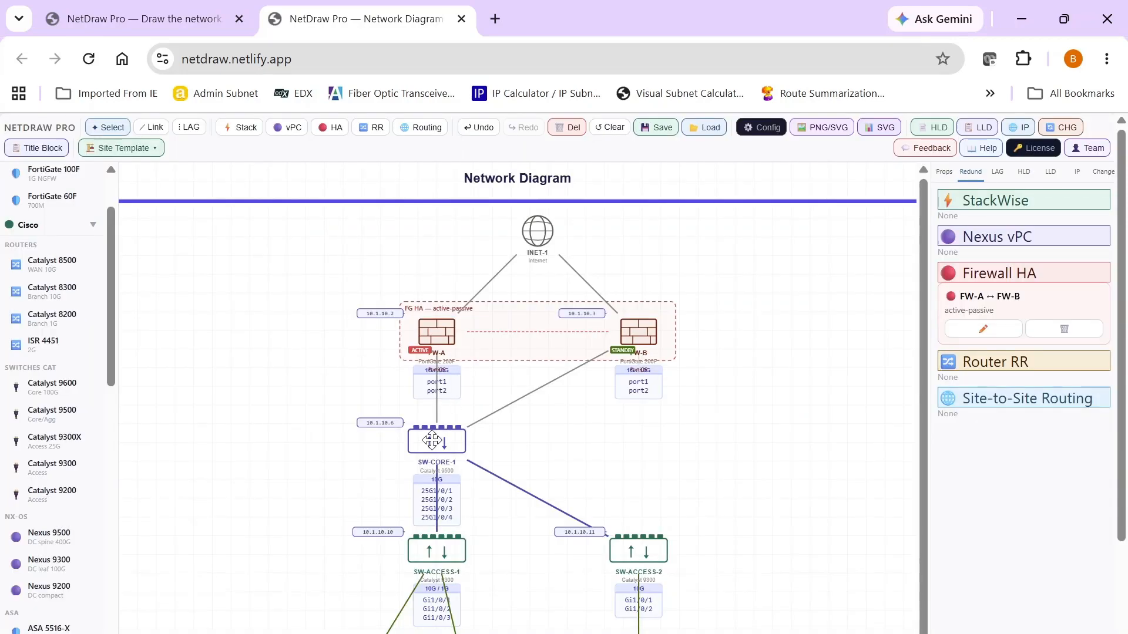
# Move SW-CORE-1 to the middle below the two firewalls and review its generated configuration, closing it when done
pyautogui.moveTo(435, 442); pyautogui.dragTo(517, 457)
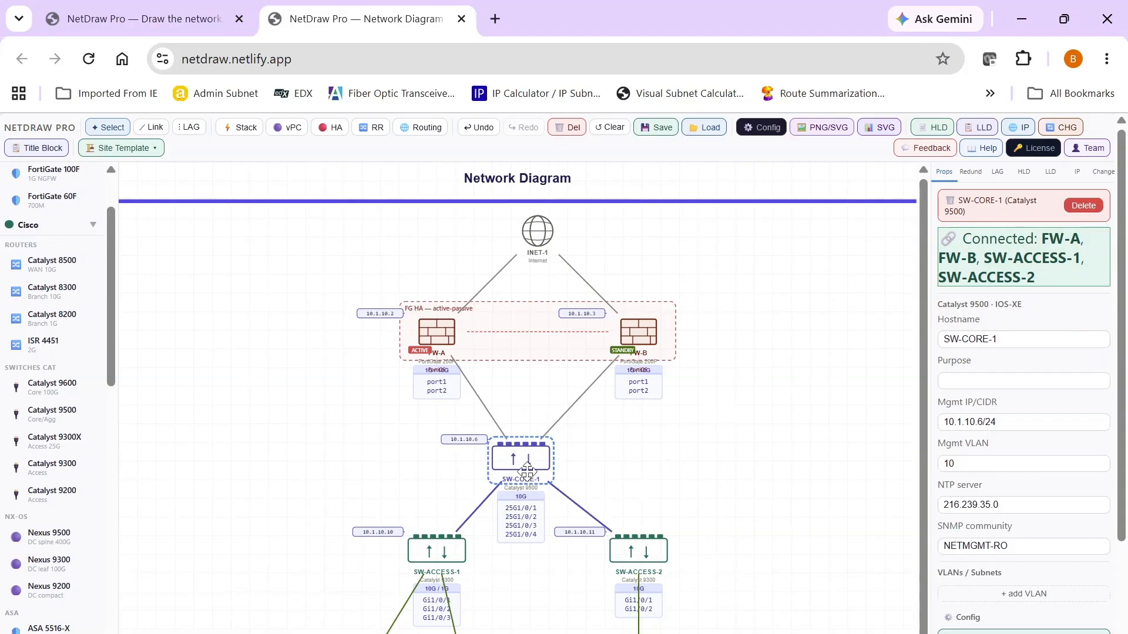
pyautogui.click(780, 135)
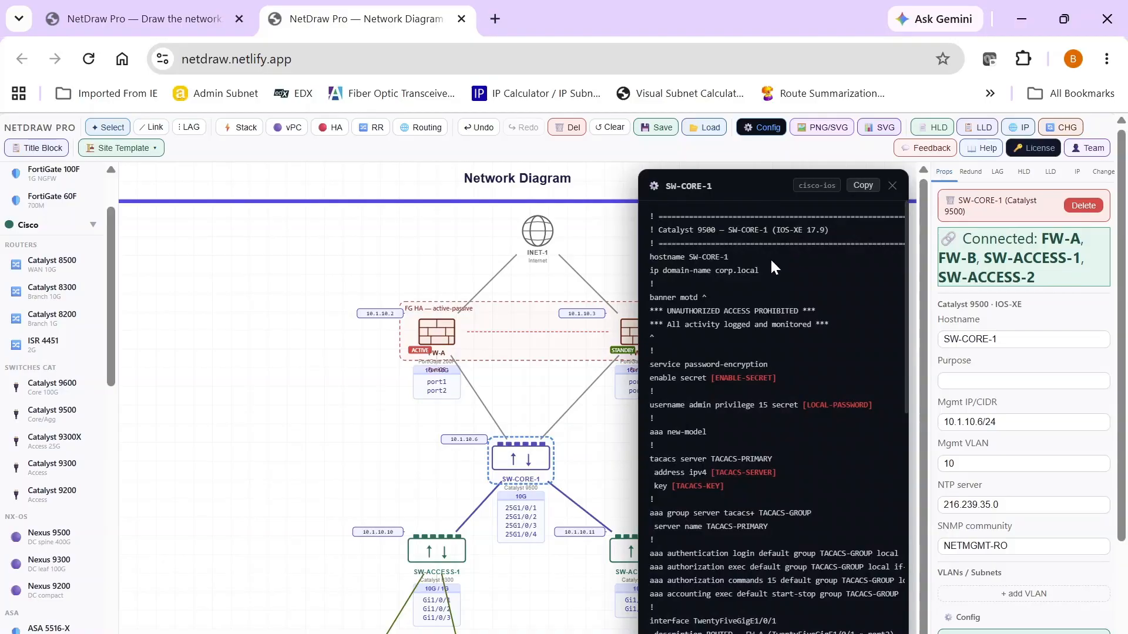
pyautogui.scroll(-5, 774, 272)
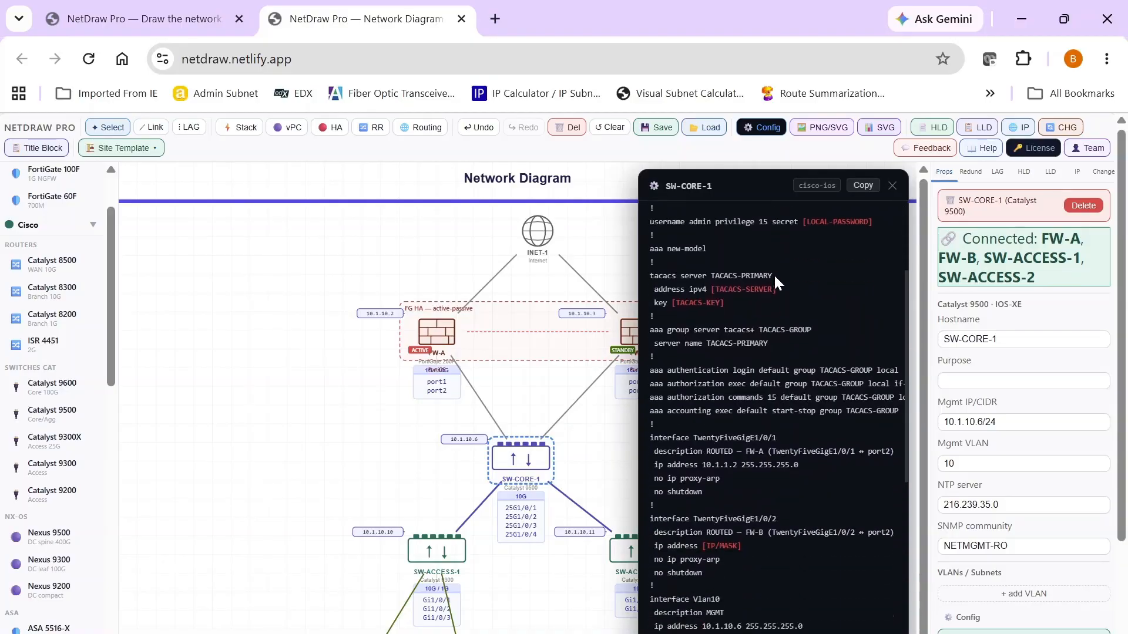
pyautogui.scroll(-6, 775, 276)
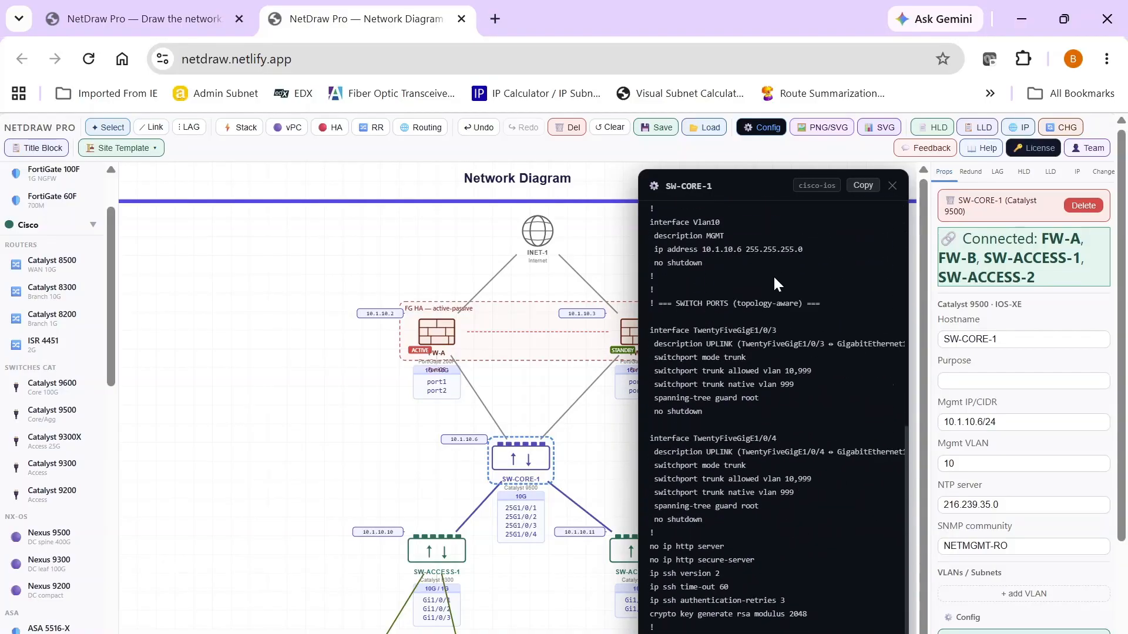
pyautogui.scroll(-3, 774, 276)
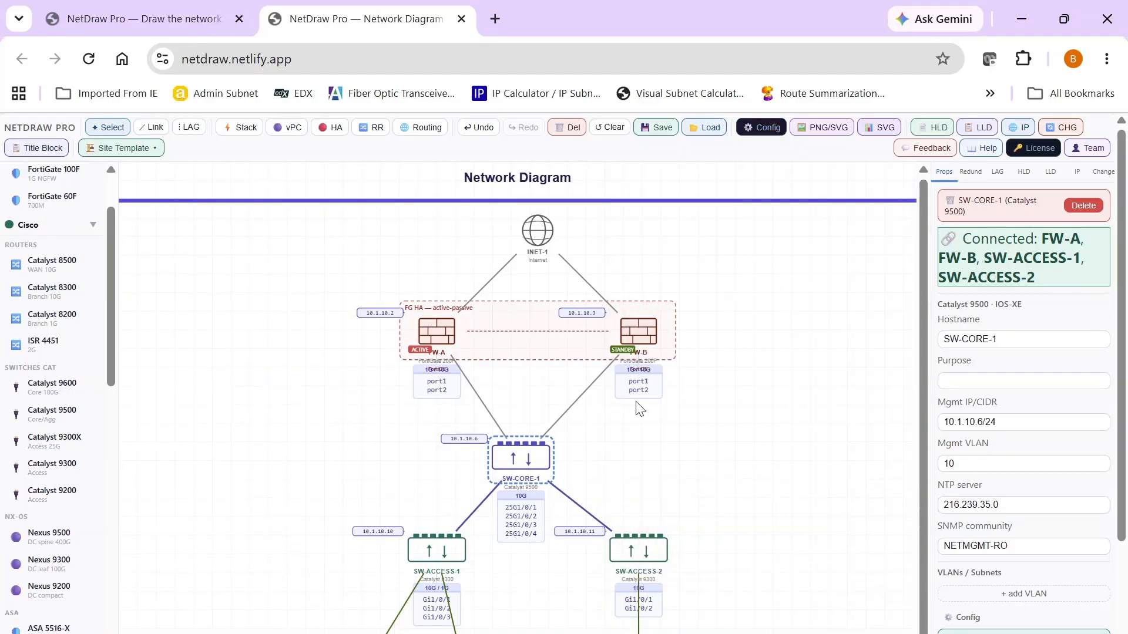
# Set the stack size of core switch SW-CORE-1 to 4 switches
pyautogui.rightClick(531, 456)
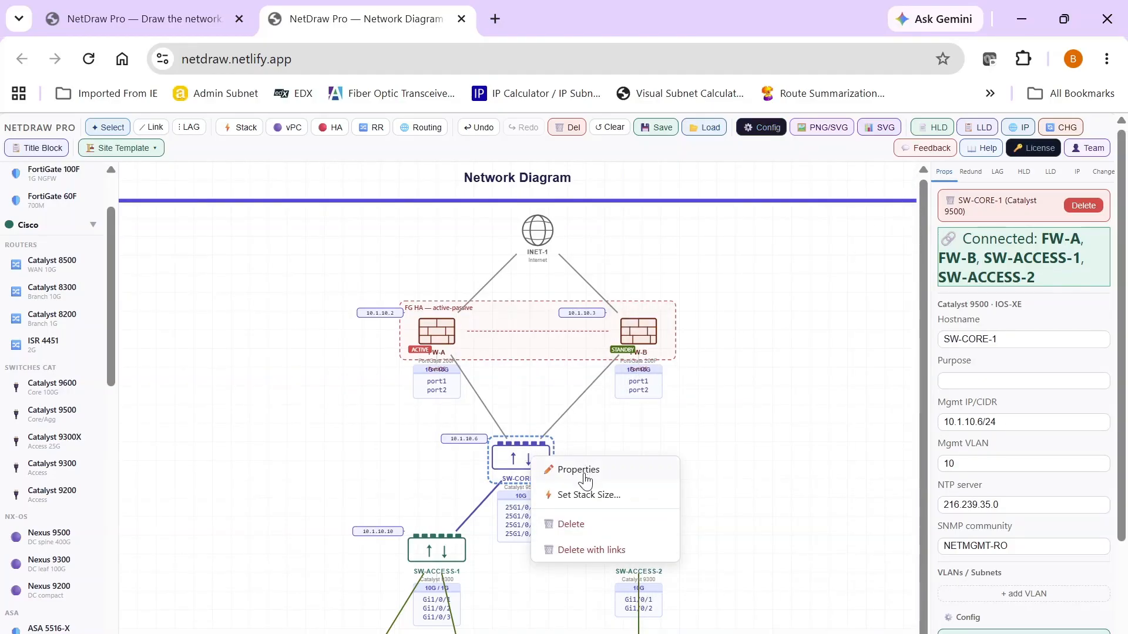
pyautogui.click(581, 495)
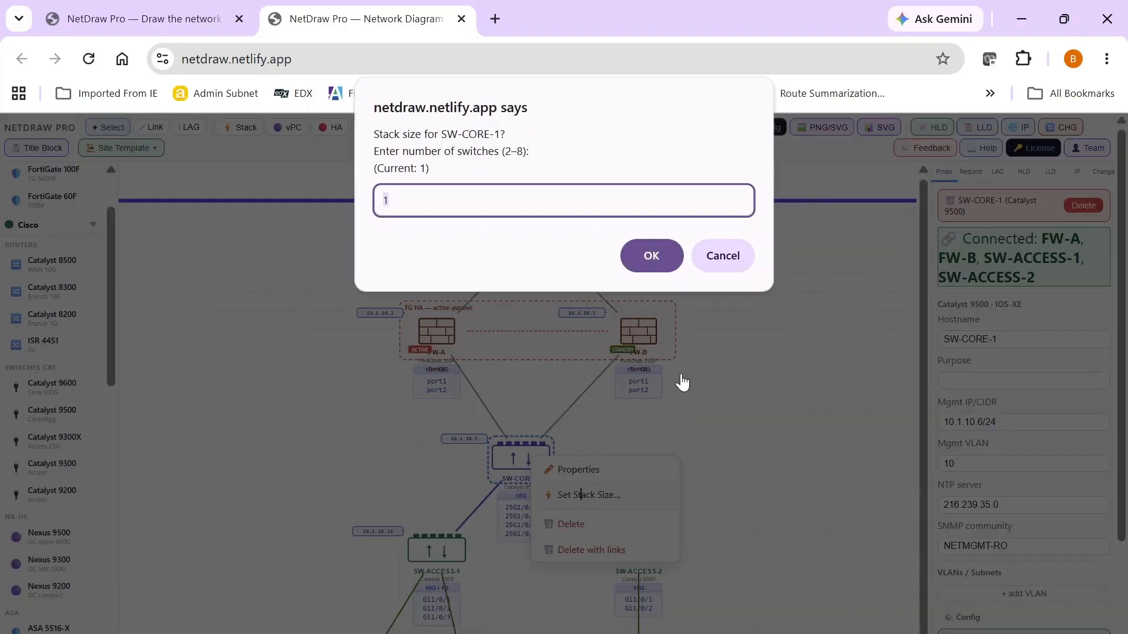
pyautogui.click(651, 257)
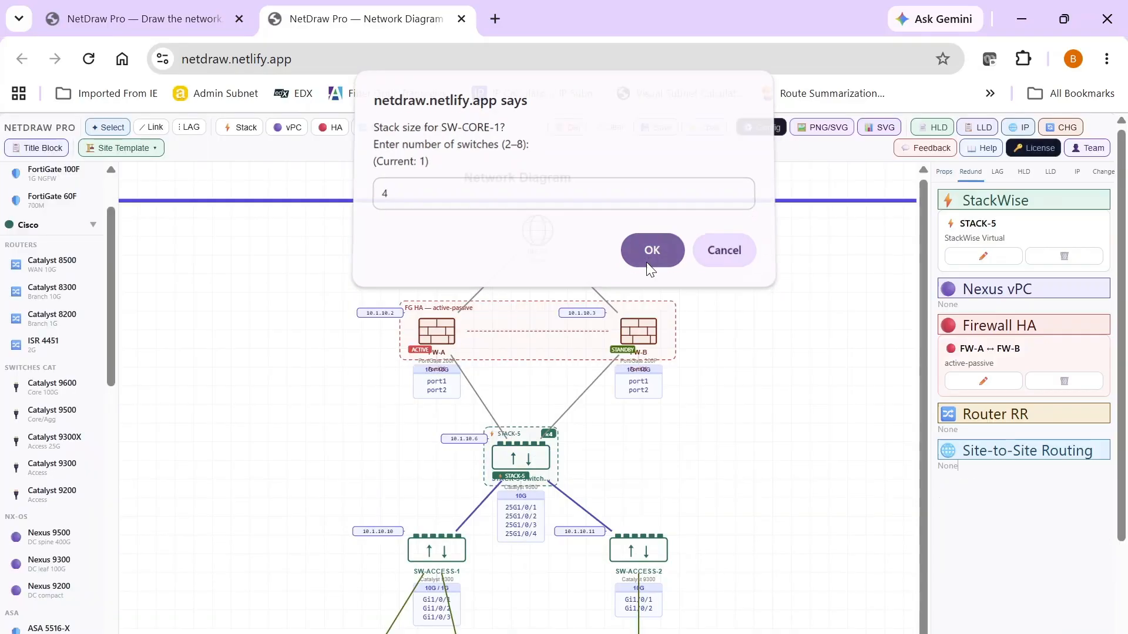
# Review the combined configuration generated for the four-member core stack, from switch provisioning to the interface sections, and close it
pyautogui.click(530, 443)
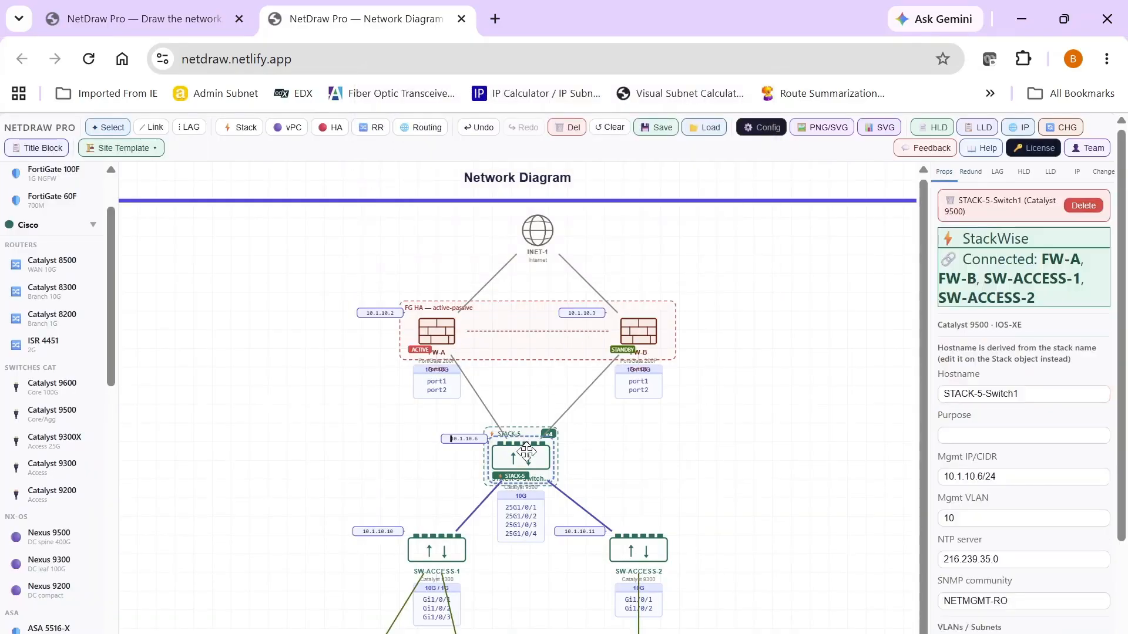
pyautogui.click(762, 128)
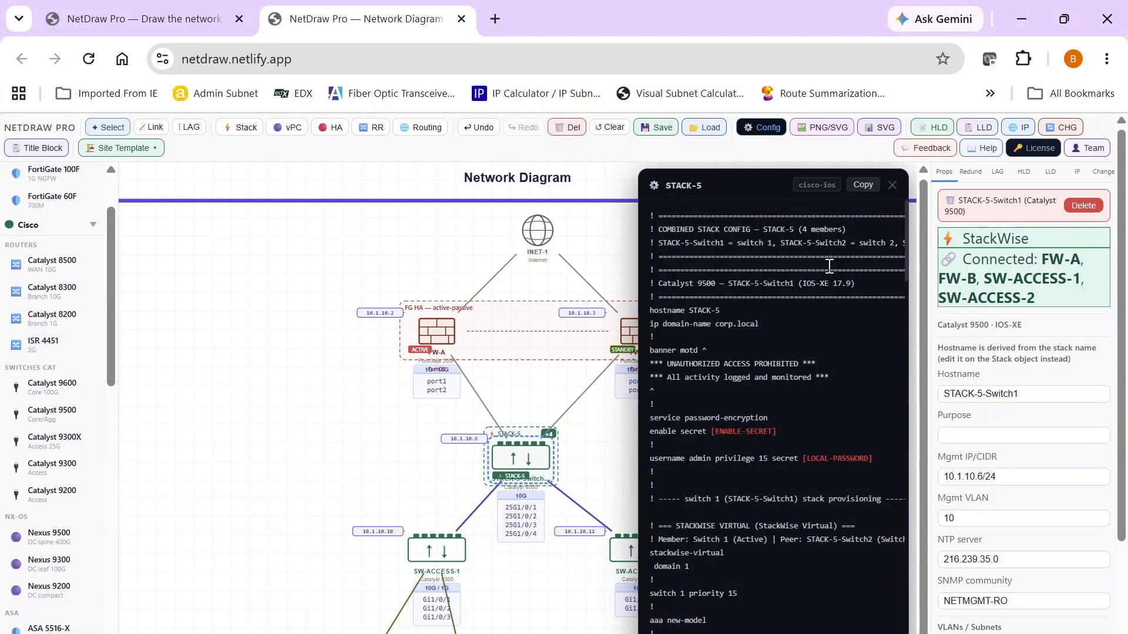
pyautogui.scroll(-8, 830, 271)
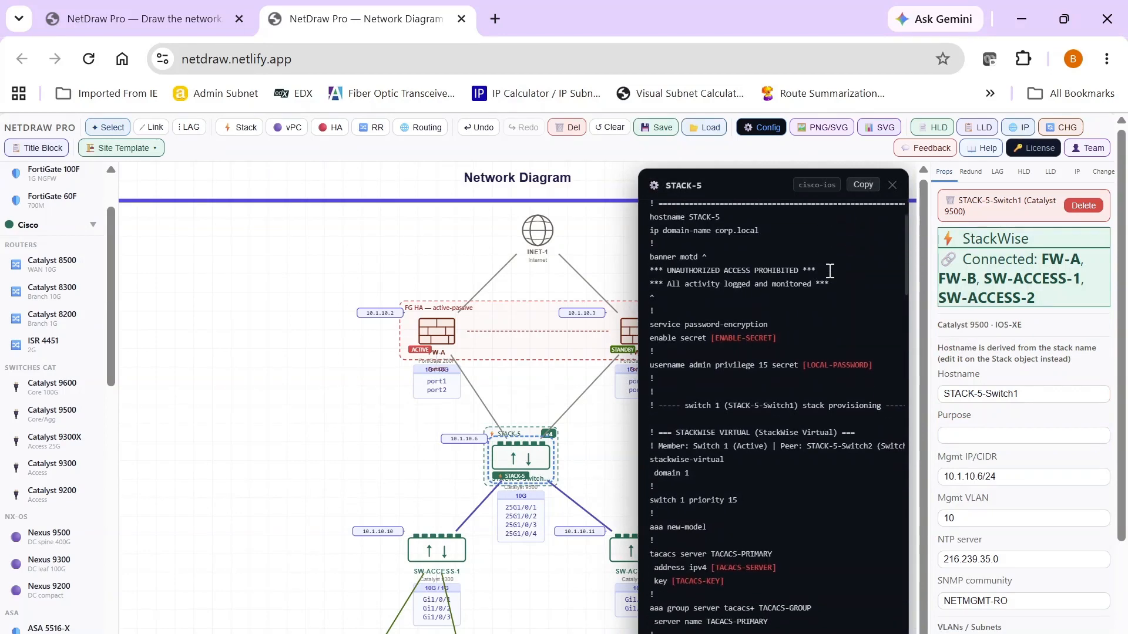
pyautogui.scroll(-6, 828, 271)
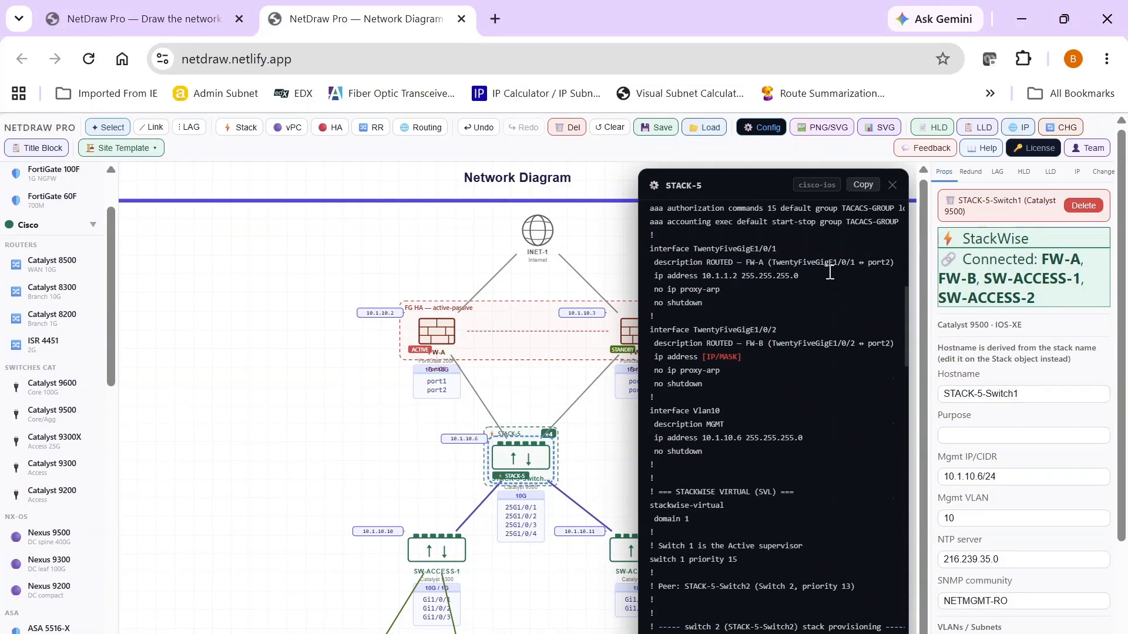
pyautogui.scroll(-7, 828, 275)
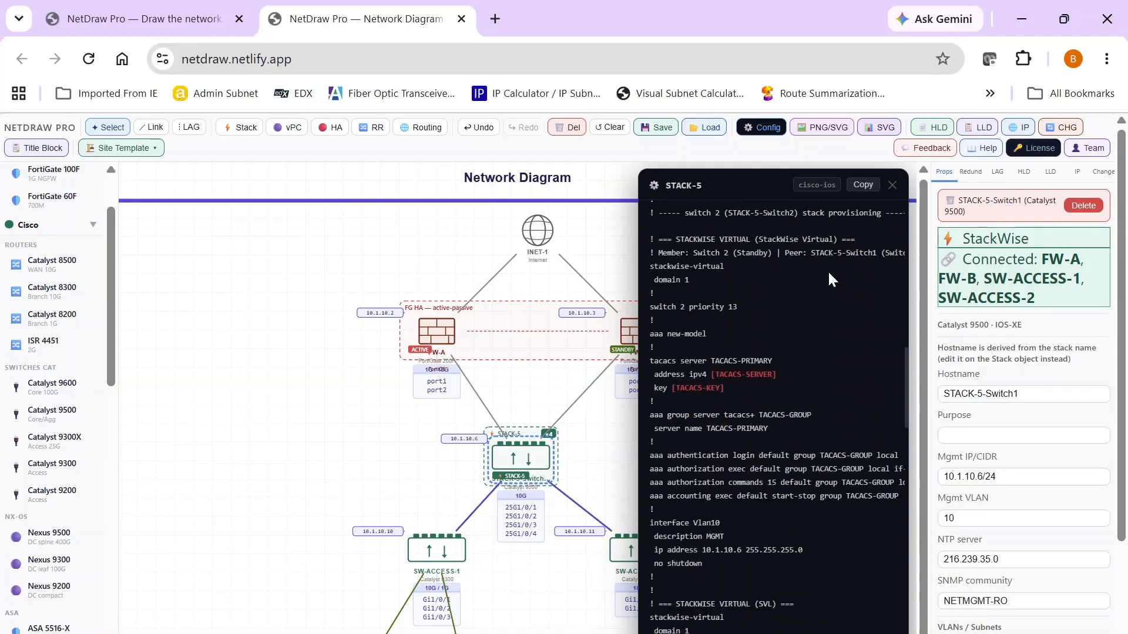
pyautogui.scroll(-7, 829, 274)
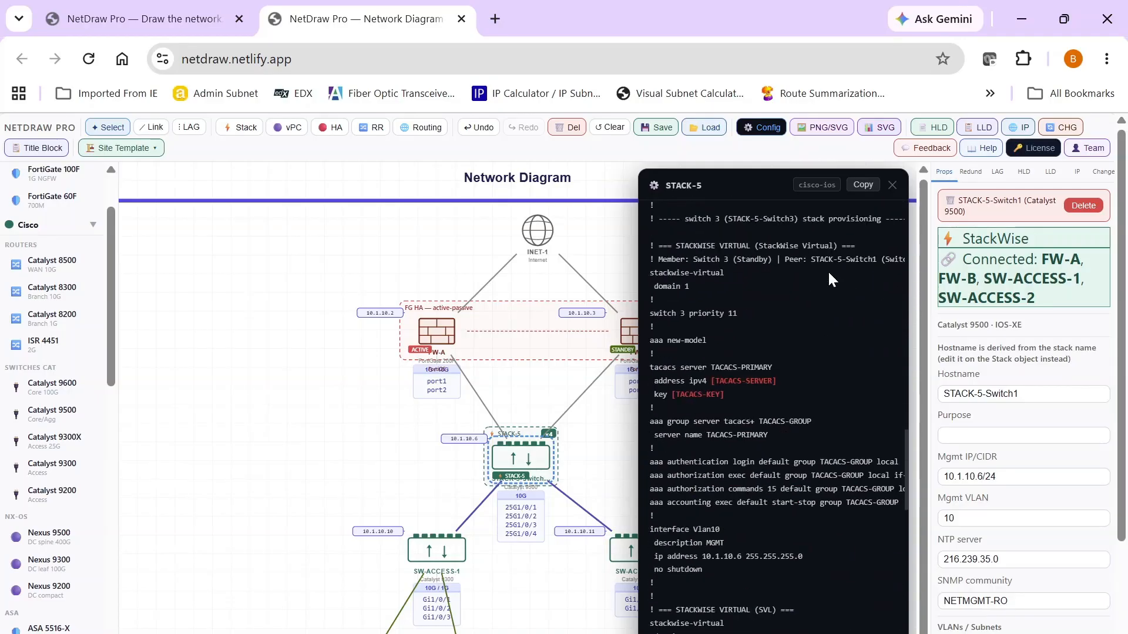
pyautogui.scroll(-6, 828, 274)
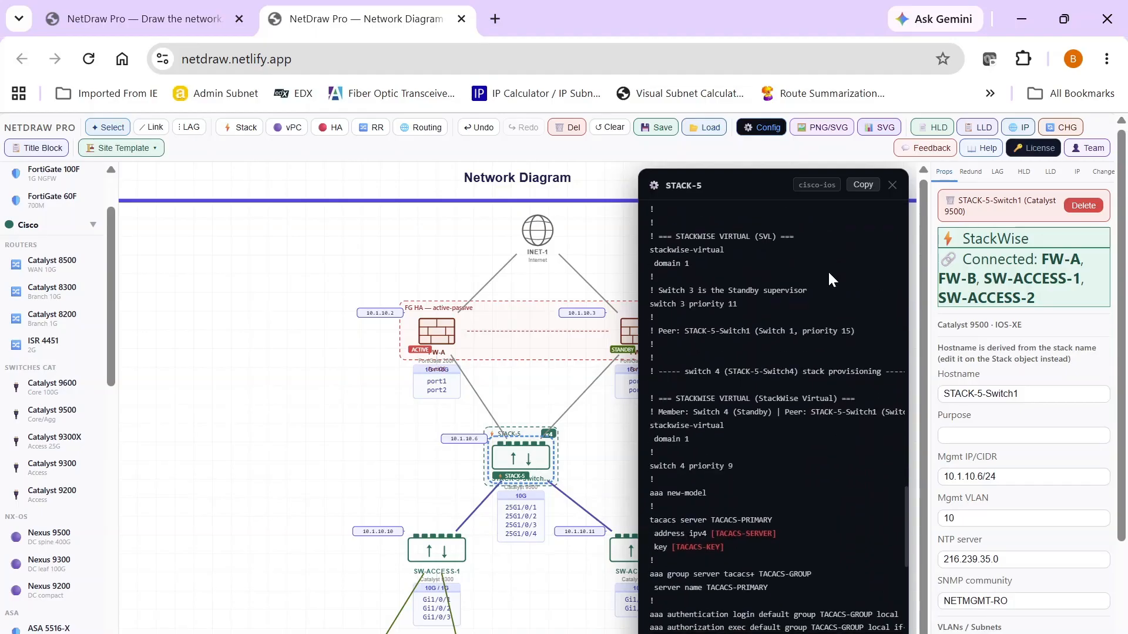
pyautogui.scroll(-8, 828, 274)
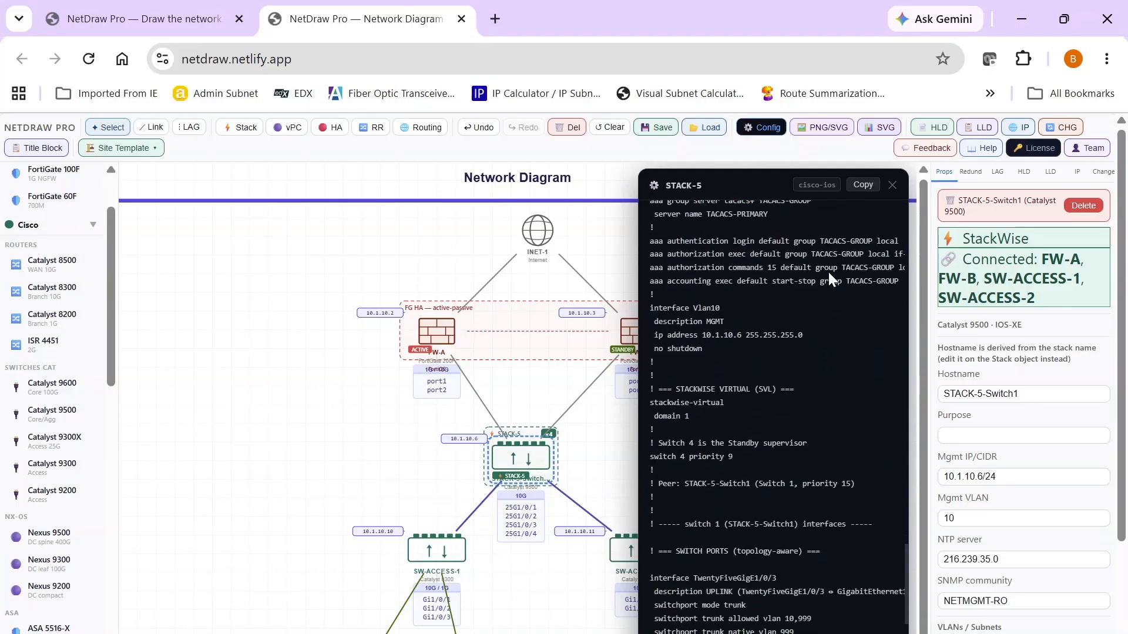
pyautogui.scroll(-5, 829, 274)
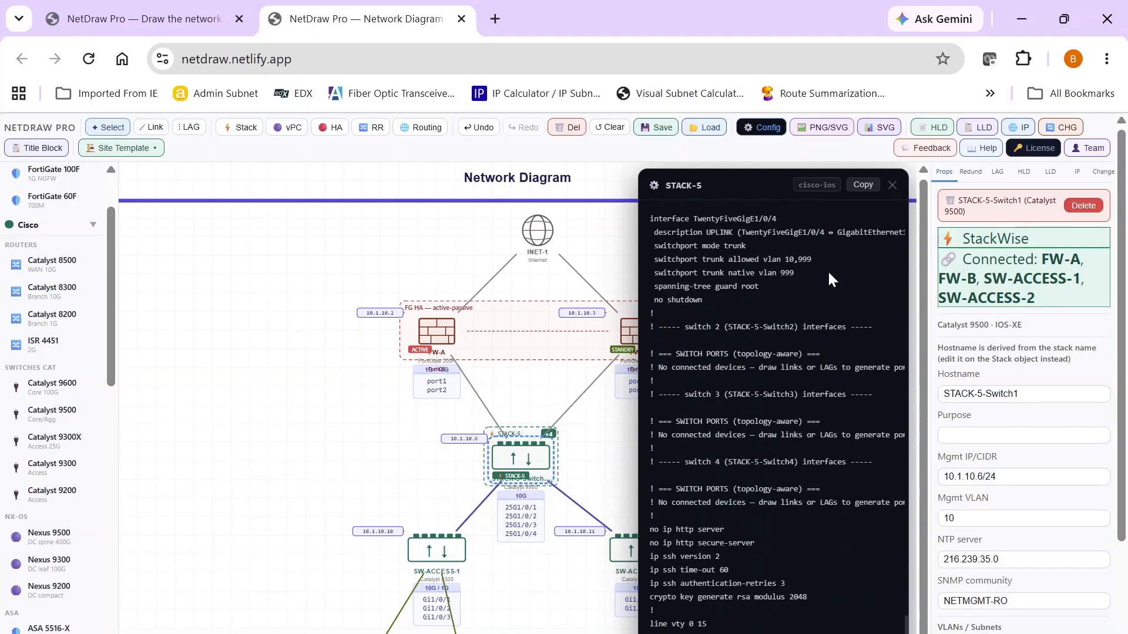
pyautogui.scroll(-1, 829, 278)
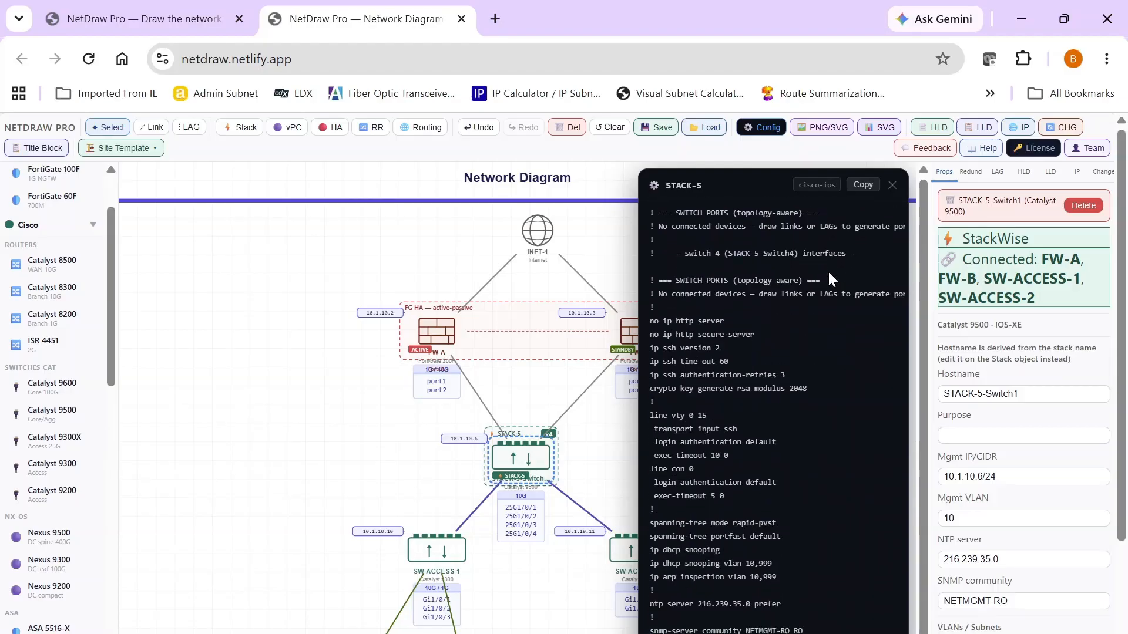
pyautogui.click(892, 185)
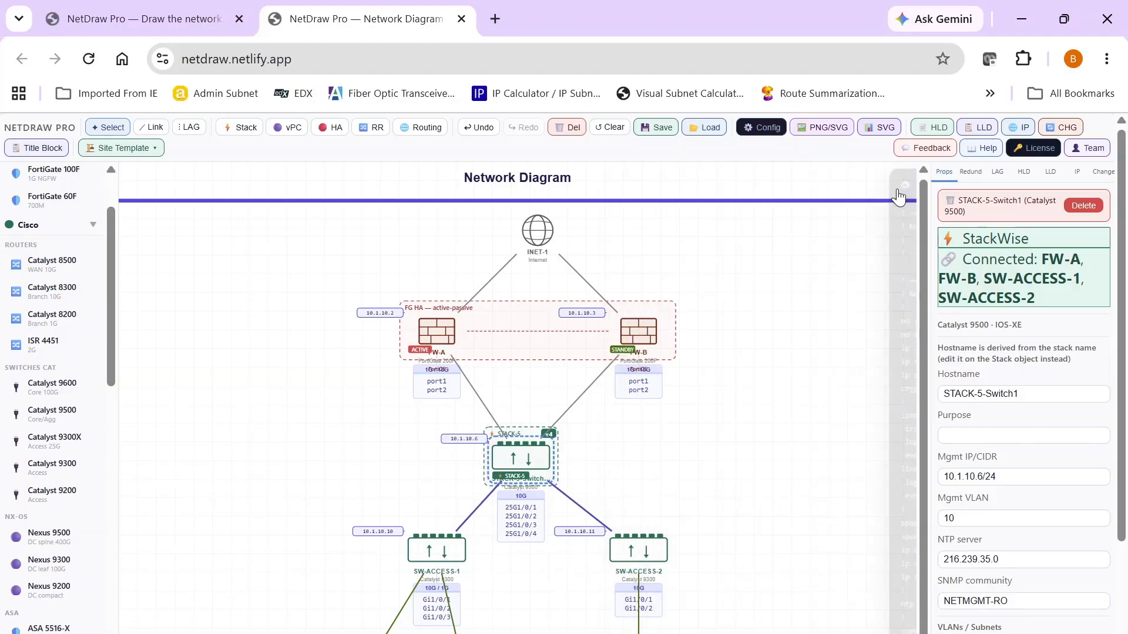
# Review the generated FortiOS configuration of standby firewall FW-B, including its firewall policy and HA sections, and close it
pyautogui.click(646, 324)
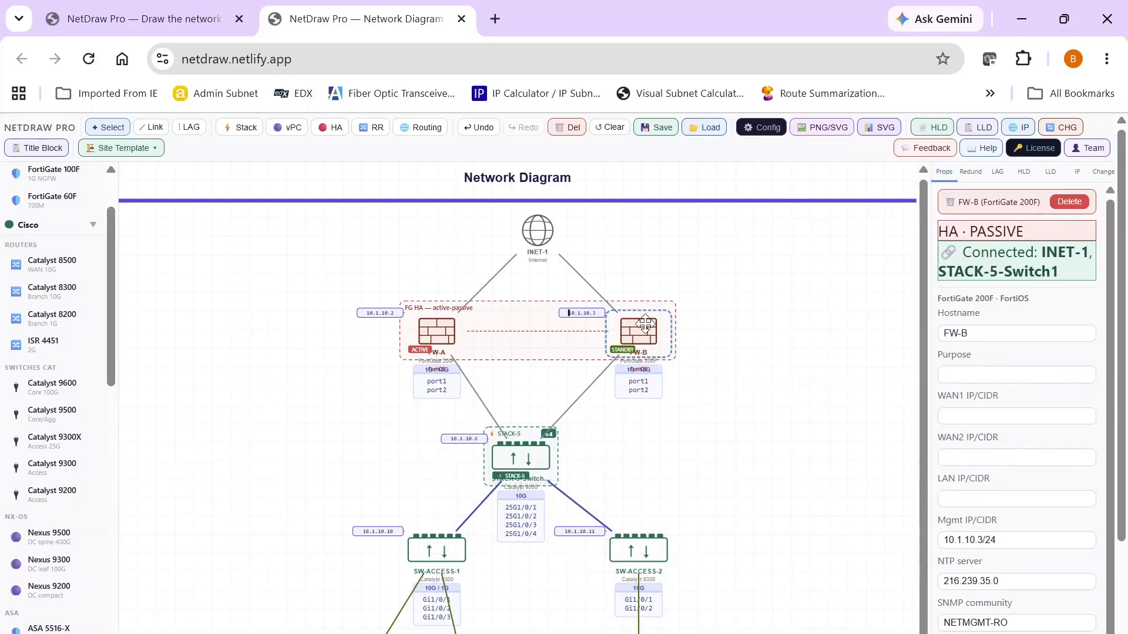
pyautogui.click(766, 131)
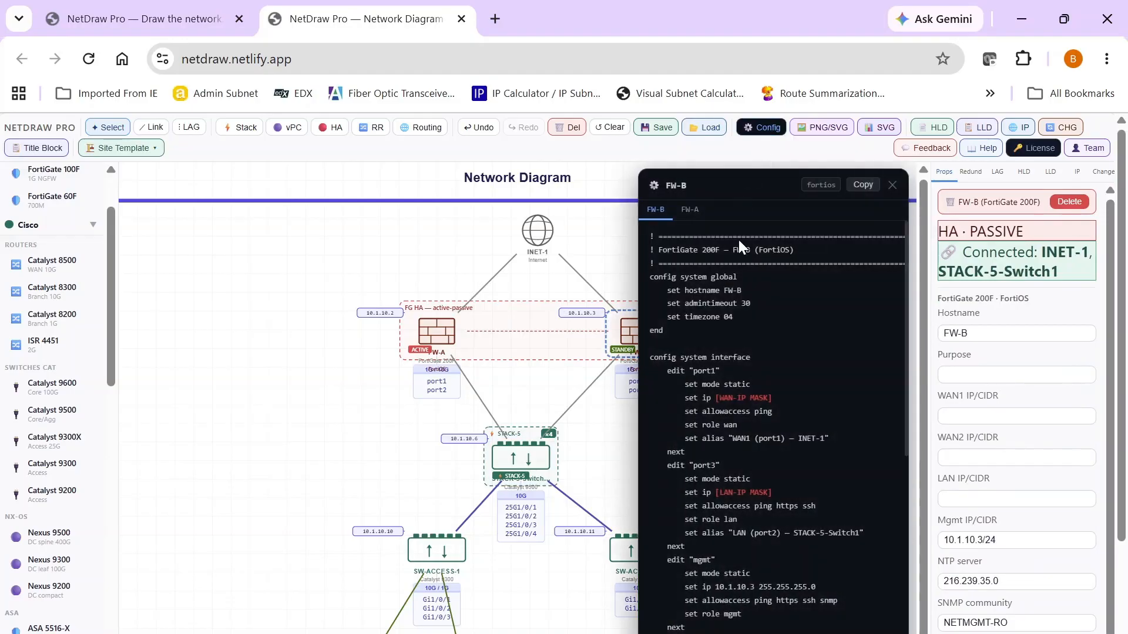
pyautogui.scroll(-5, 753, 288)
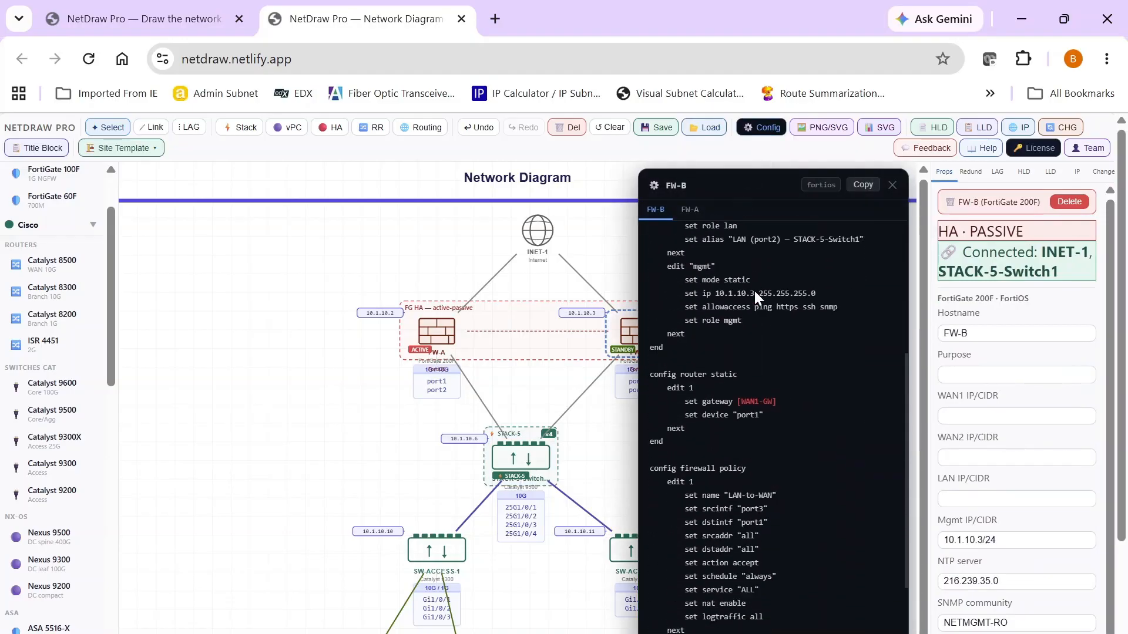
pyautogui.scroll(-5, 754, 291)
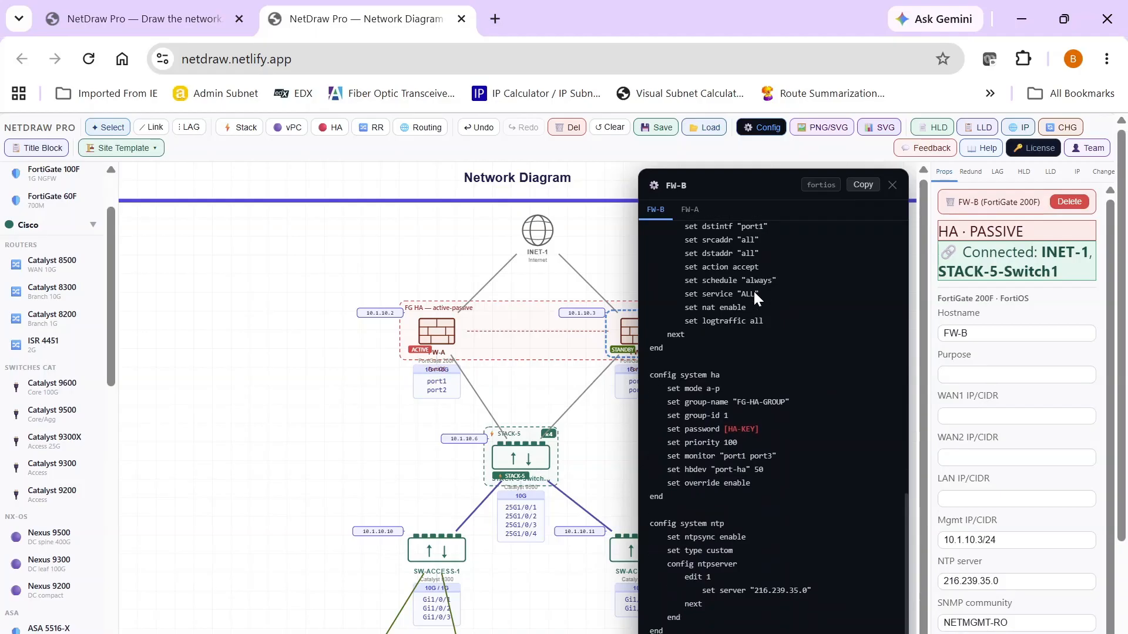
pyautogui.click(892, 185)
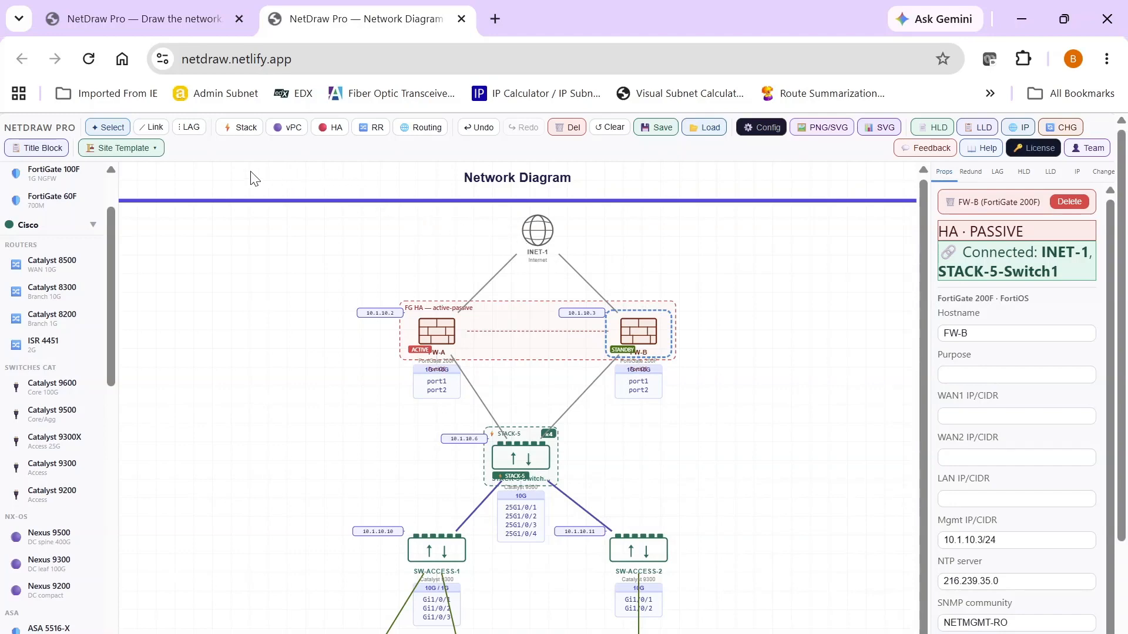
# Deploy one more Medium site as a new site beside the existing diagram and center SW-CORE-1-S2 below its two firewalls
pyautogui.click(150, 152)
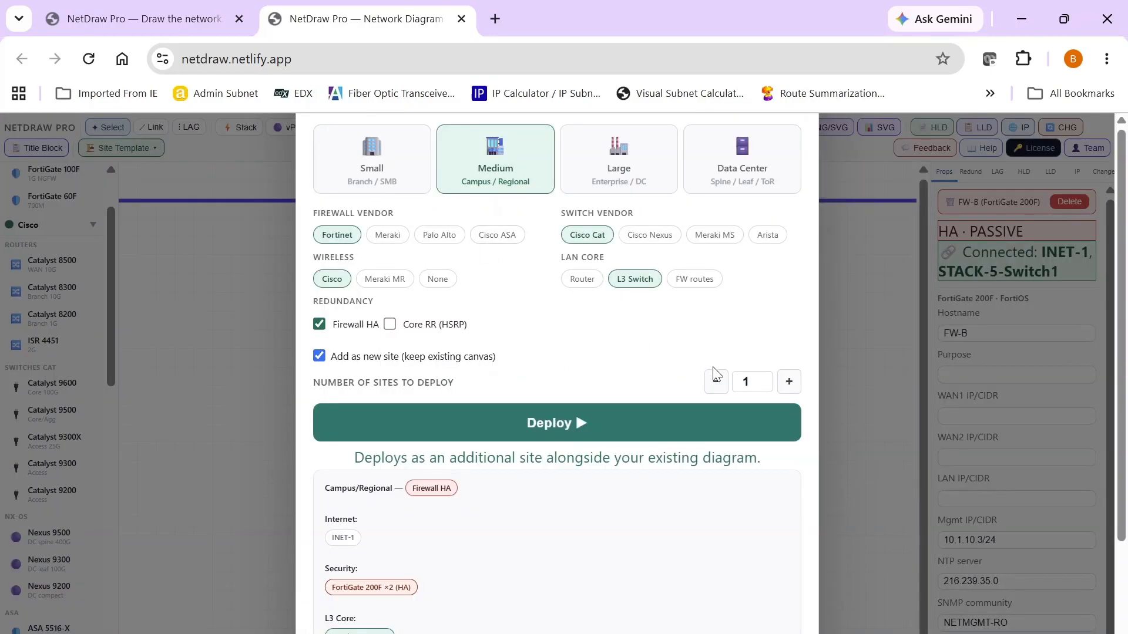
pyautogui.click(624, 423)
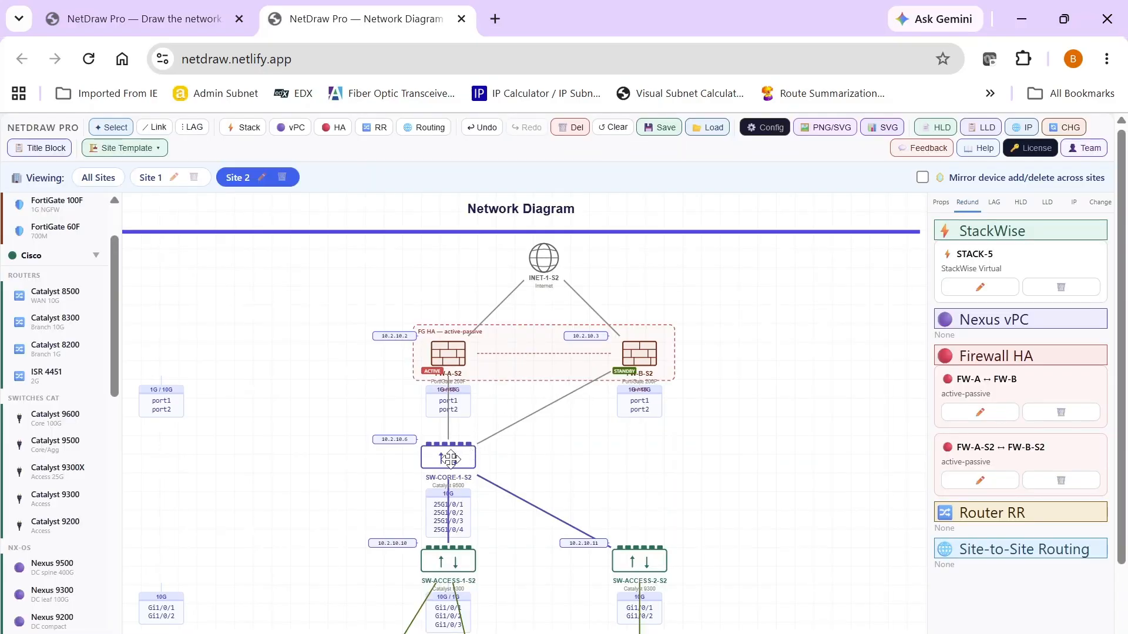
pyautogui.moveTo(457, 457); pyautogui.dragTo(536, 473)
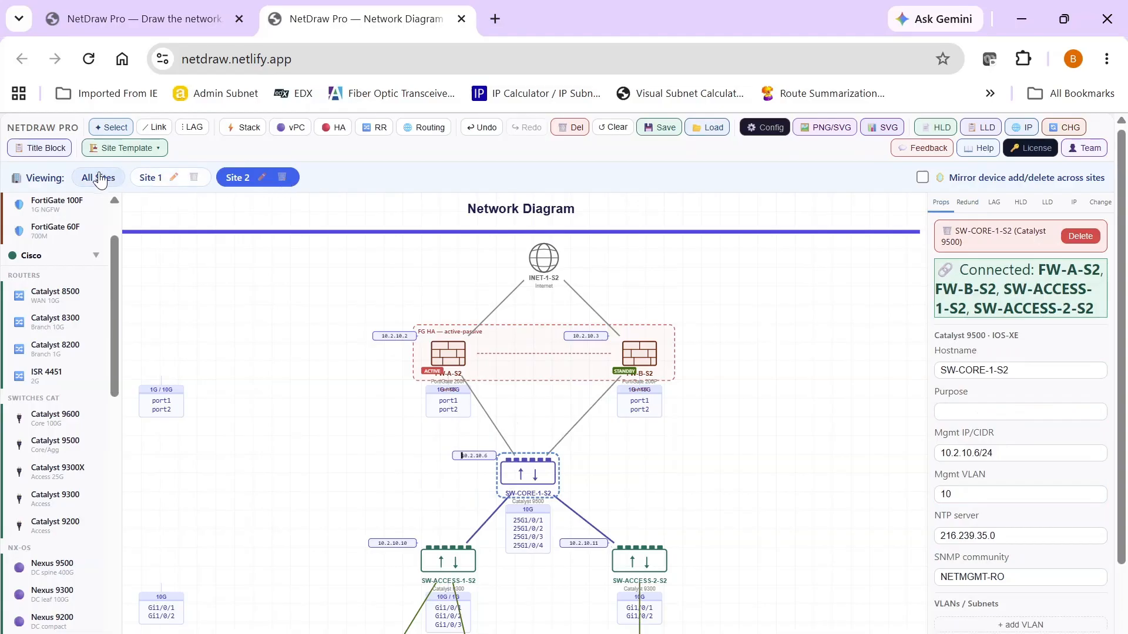
# Display all sites together and review the generated FortiOS configuration of FW-A-S2, closing it when done
pyautogui.click(97, 178)
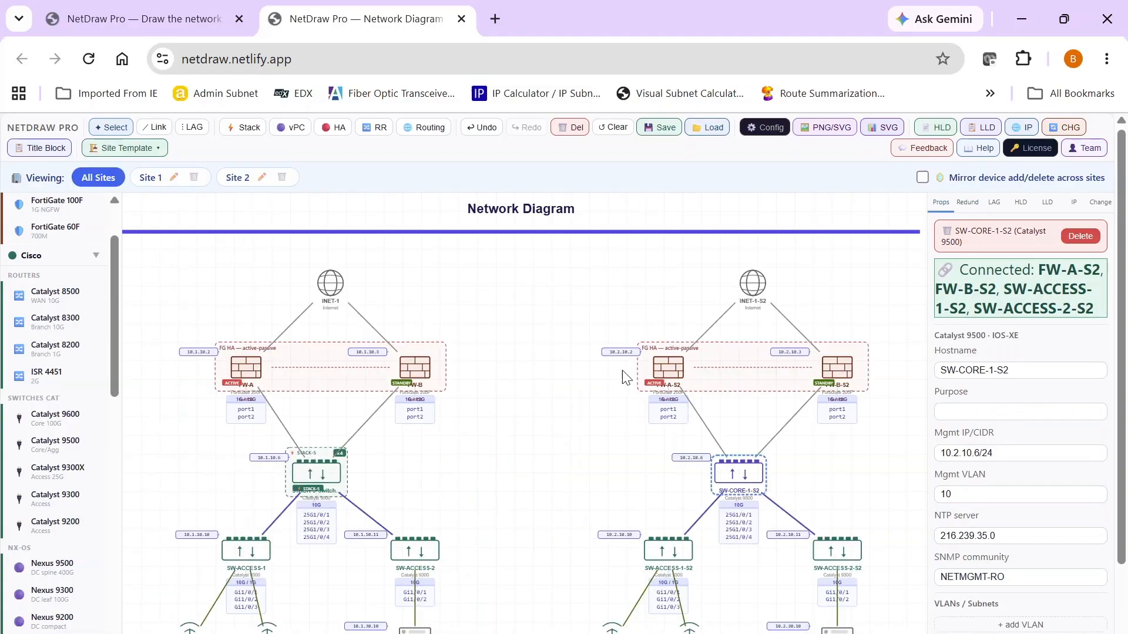
pyautogui.click(662, 367)
pyautogui.click(768, 132)
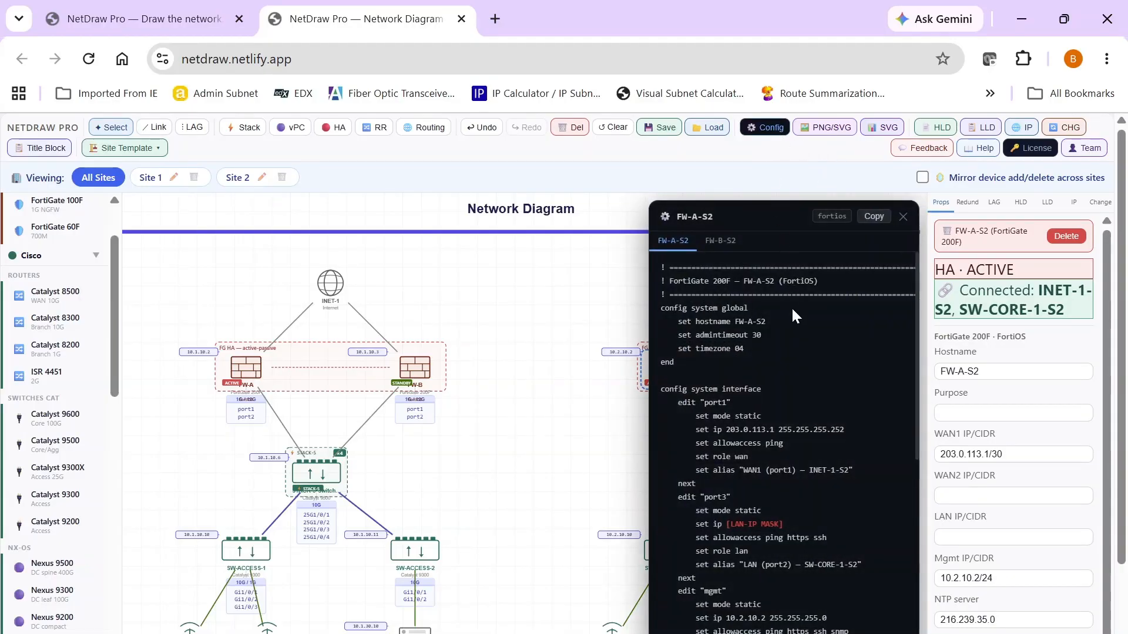
pyautogui.scroll(-10, 793, 315)
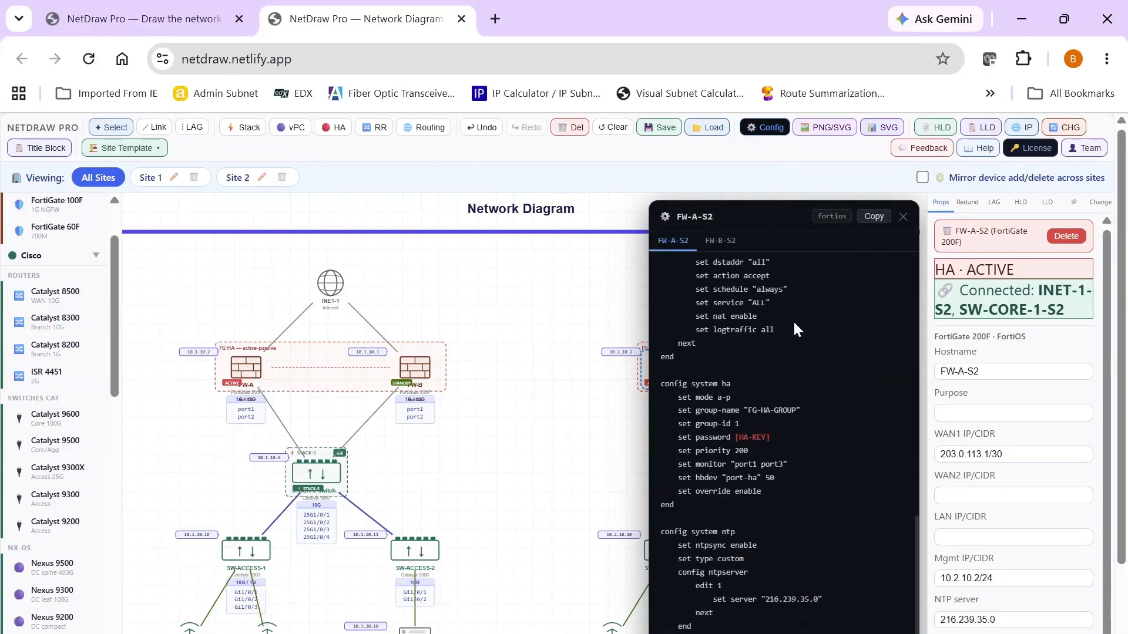
pyautogui.scroll(-1, 795, 329)
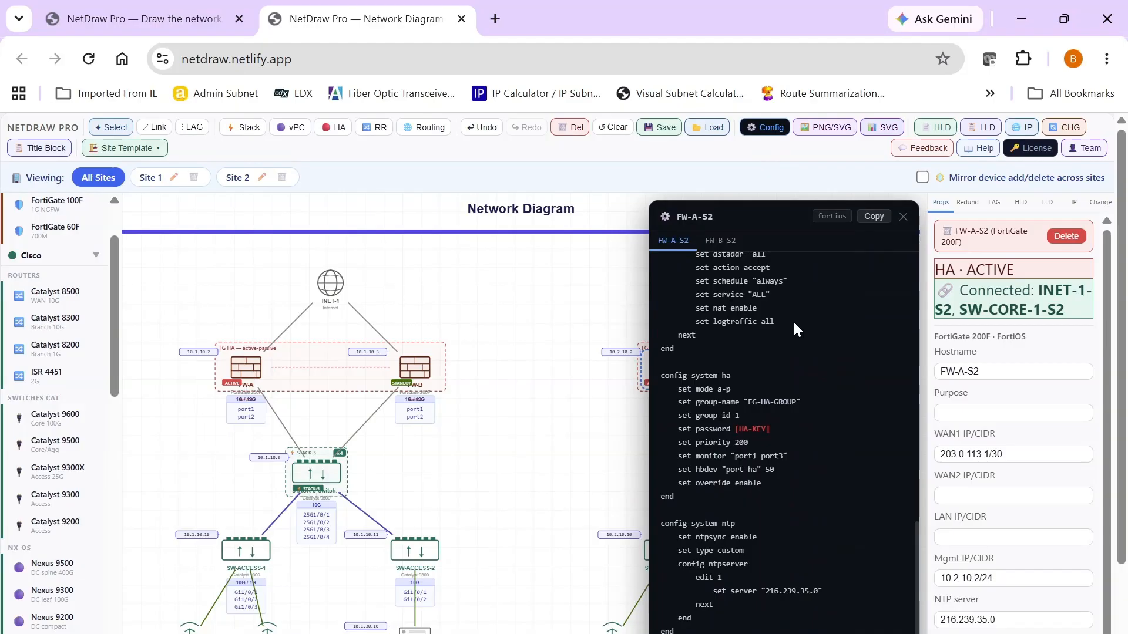
pyautogui.click(904, 217)
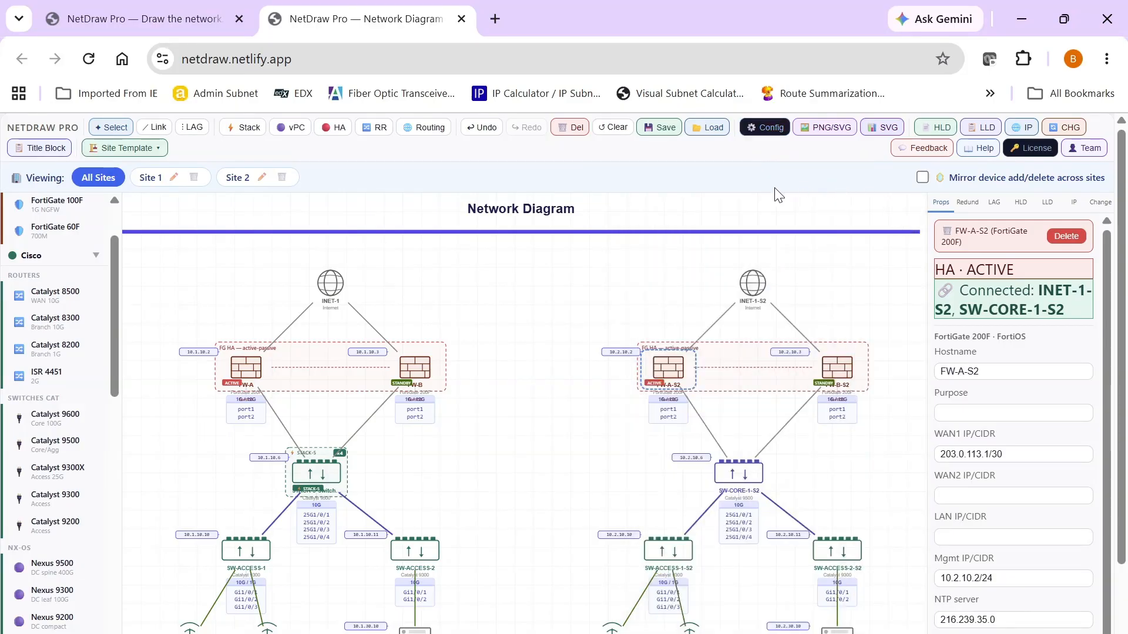
# Create a direct BGP routing adjacency between FW-A and FW-A-S2 and open its properties
pyautogui.click(425, 128)
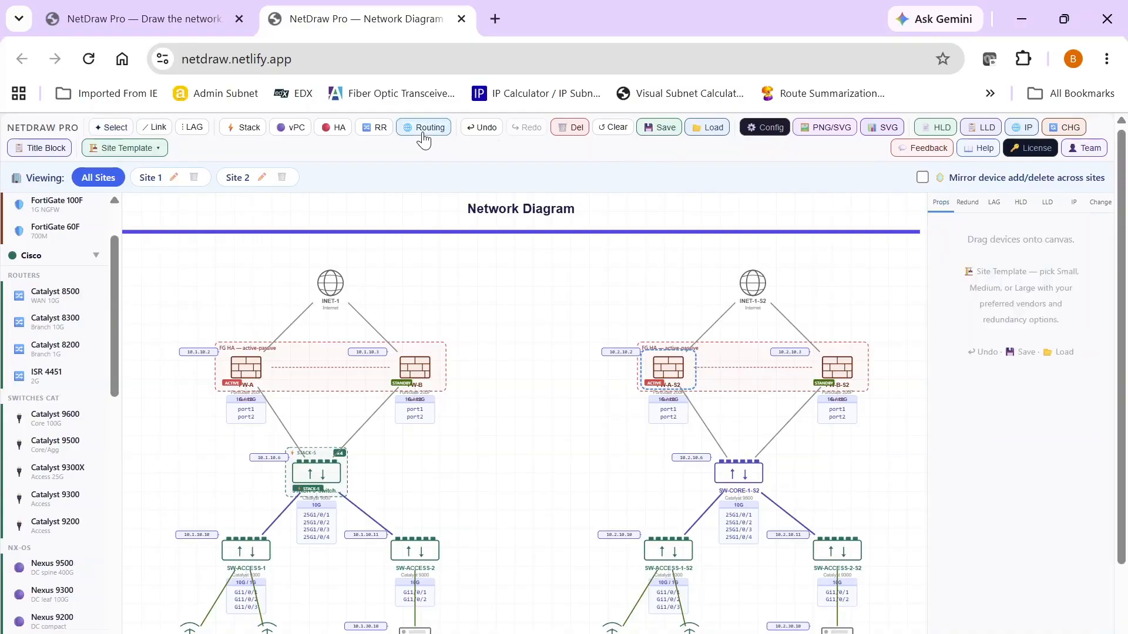
pyautogui.click(246, 367)
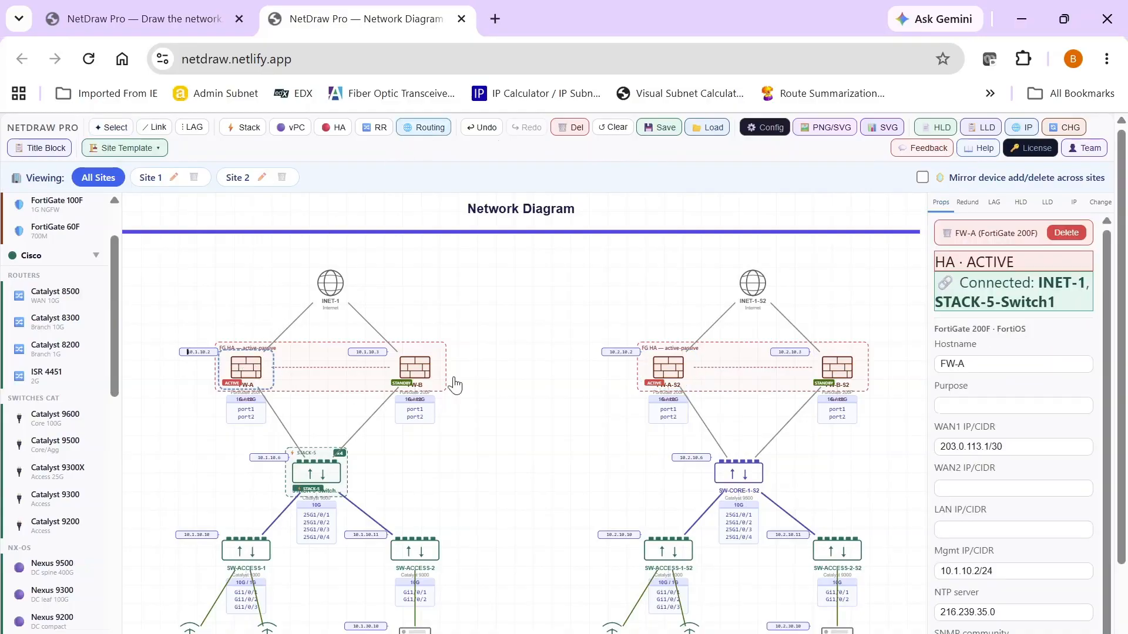
pyautogui.click(669, 372)
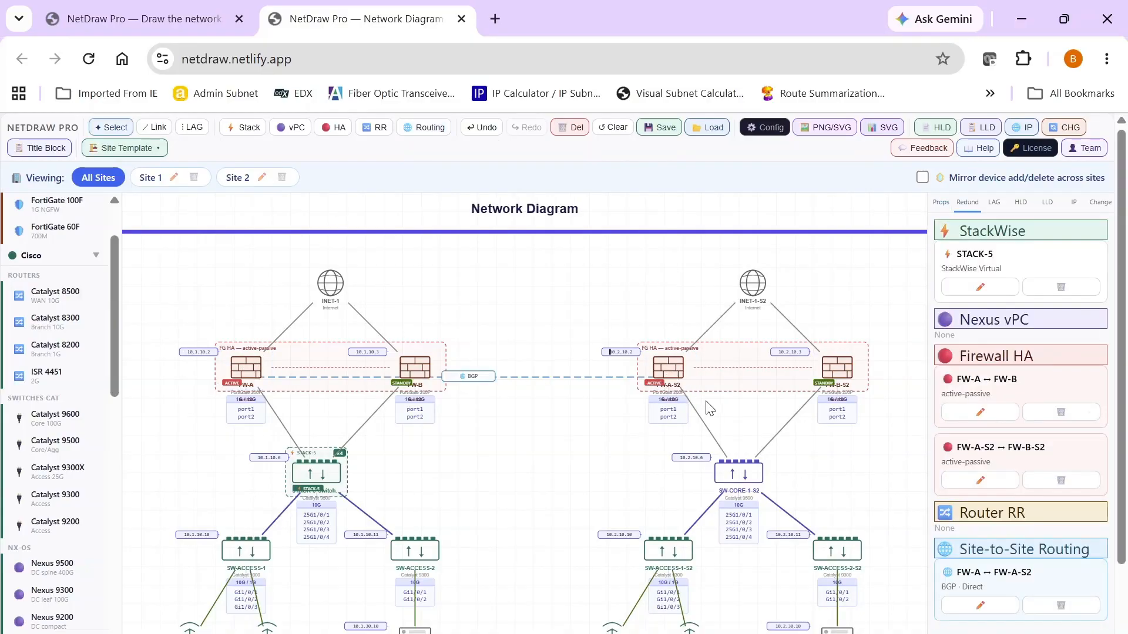
pyautogui.click(486, 379)
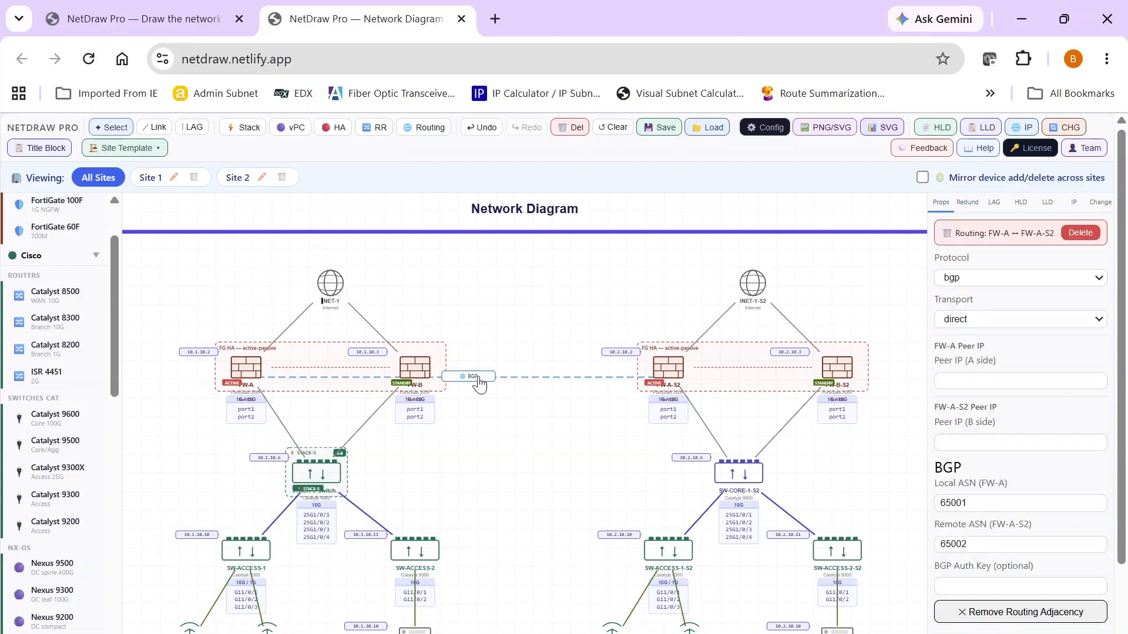
# Review the generated FortiOS configuration of FW-A-S2 down to its site-to-site BGP section, and close it
pyautogui.click(669, 370)
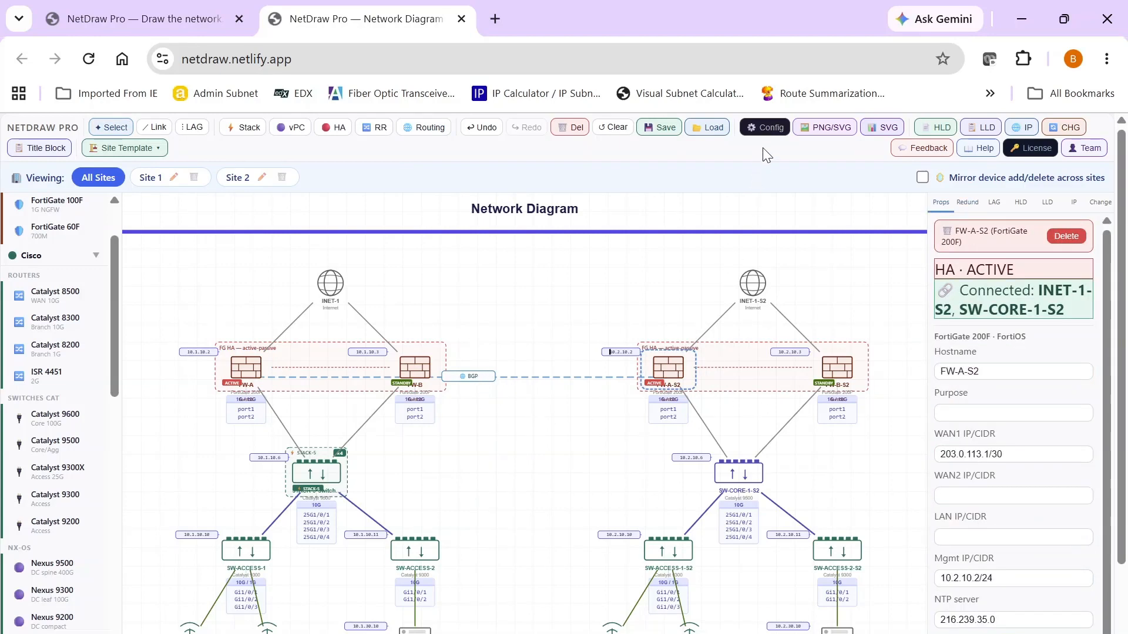
pyautogui.click(766, 128)
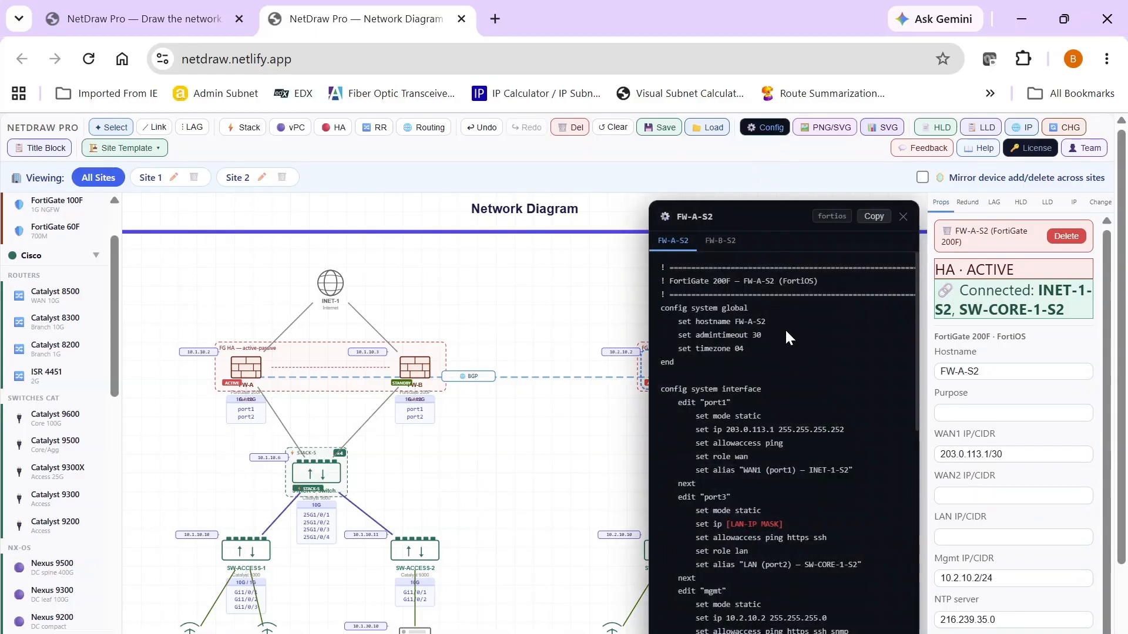
pyautogui.scroll(-5, 785, 330)
pyautogui.scroll(-6, 785, 334)
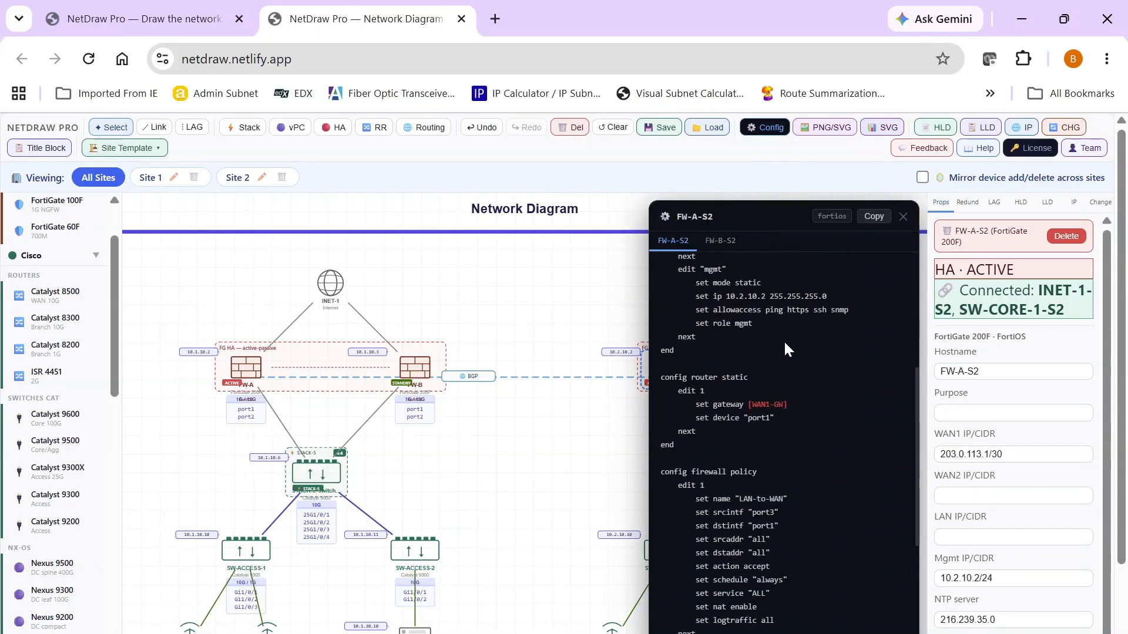
pyautogui.scroll(-3, 784, 351)
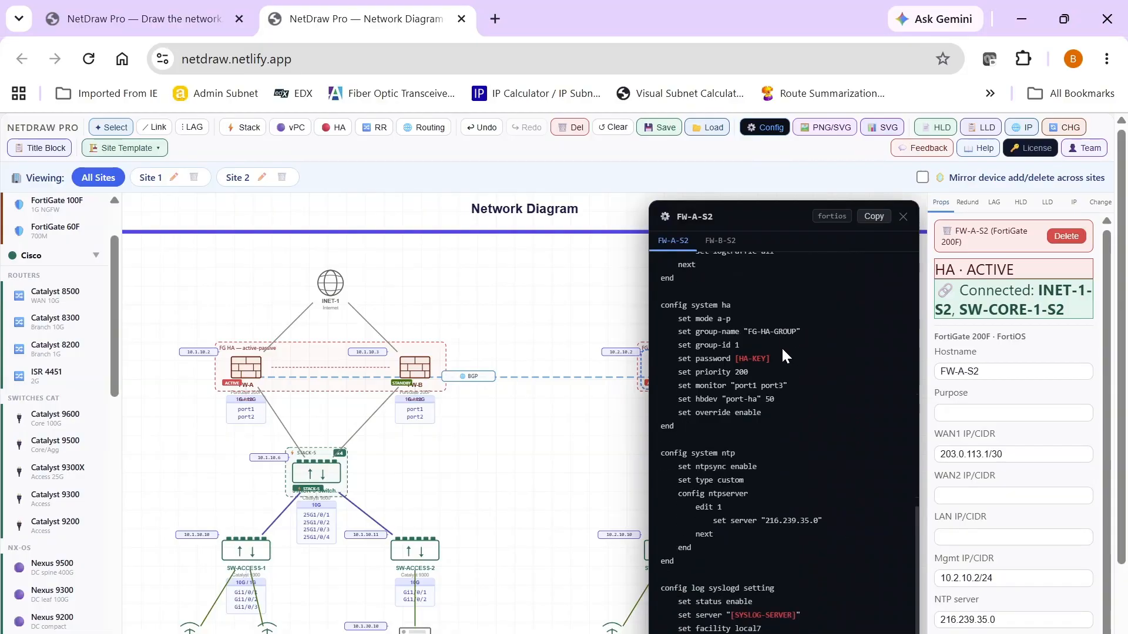
pyautogui.scroll(-2, 788, 417)
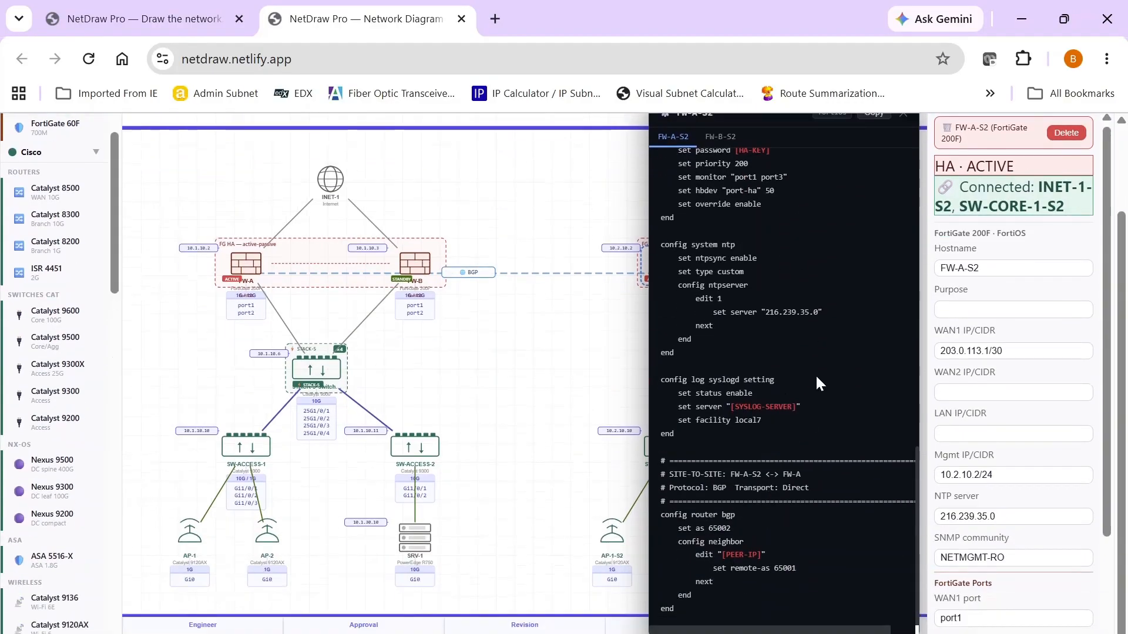
pyautogui.scroll(15, 815, 373)
pyautogui.scroll(2, 818, 372)
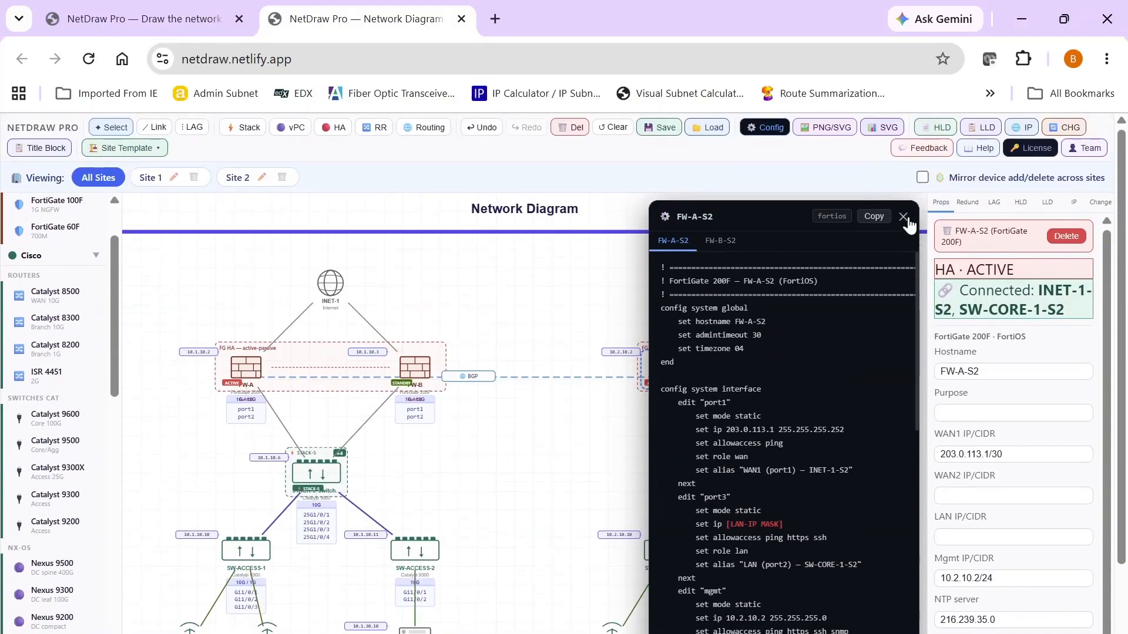
pyautogui.click(904, 218)
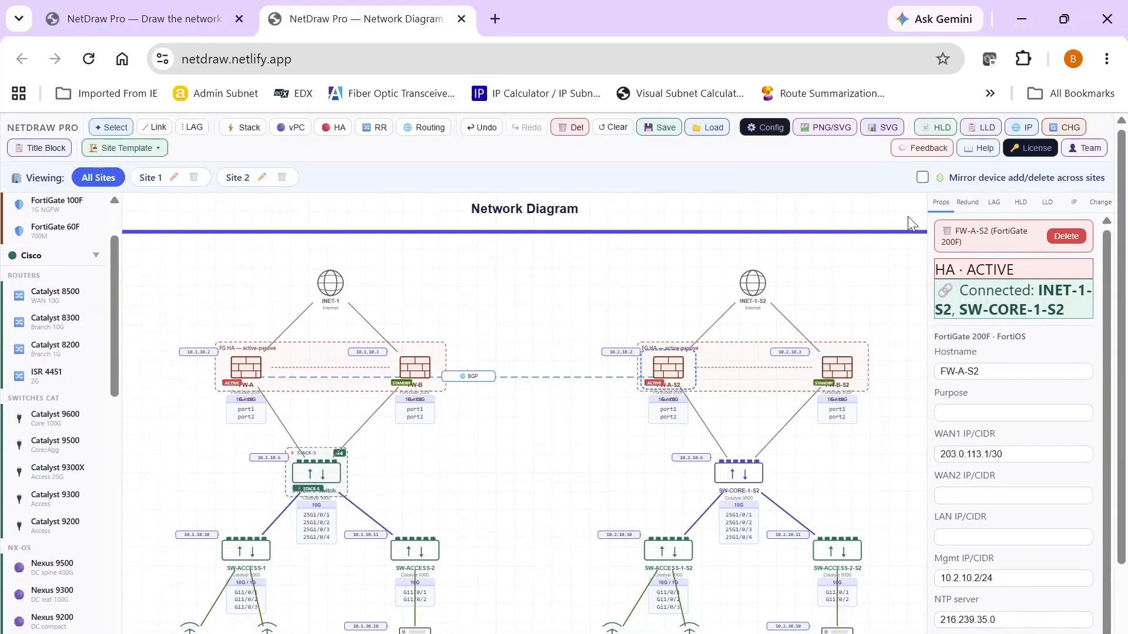
# Try static and OSPF as the protocol of the FW-A to FW-A-S2 routing adjacency, and return it to BGP
pyautogui.click(480, 381)
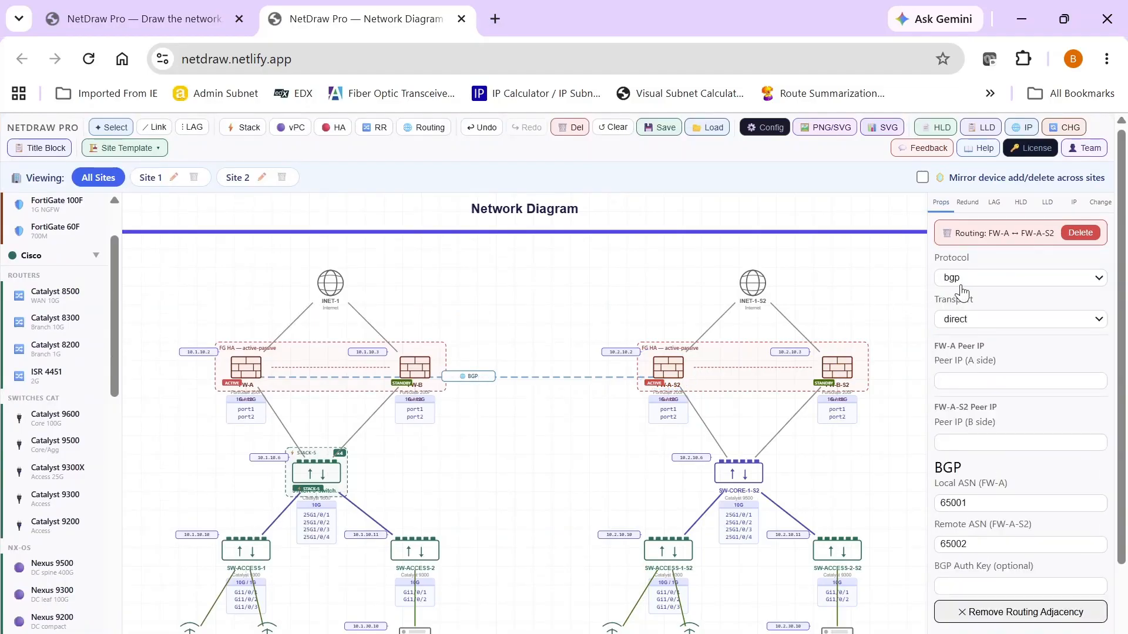
pyautogui.click(1047, 284)
pyautogui.click(1047, 285)
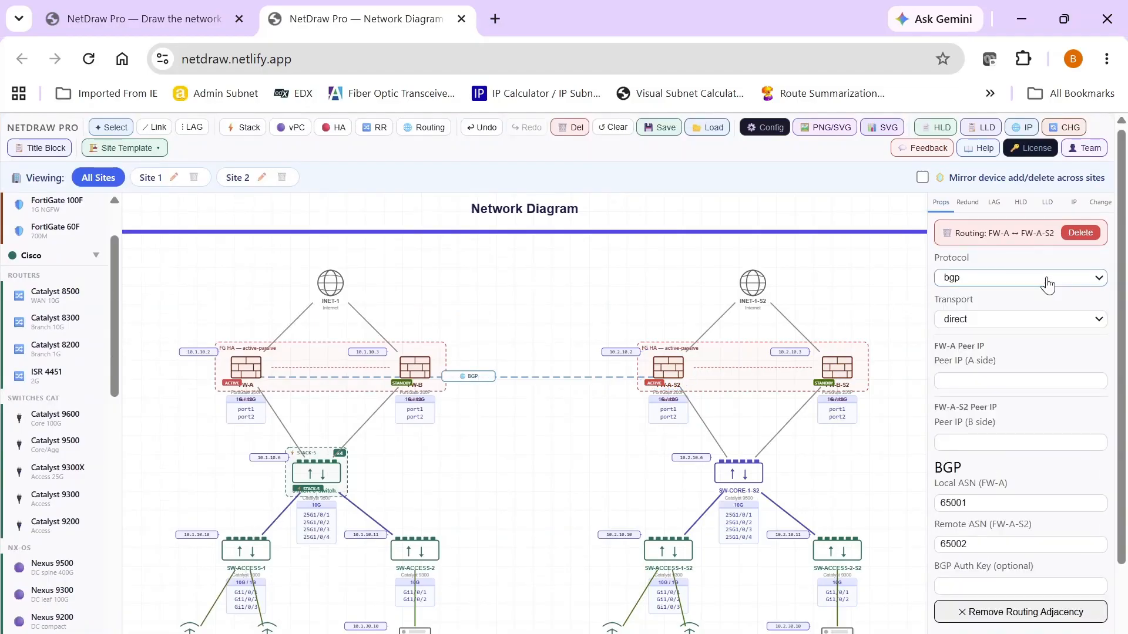
pyautogui.click(1047, 285)
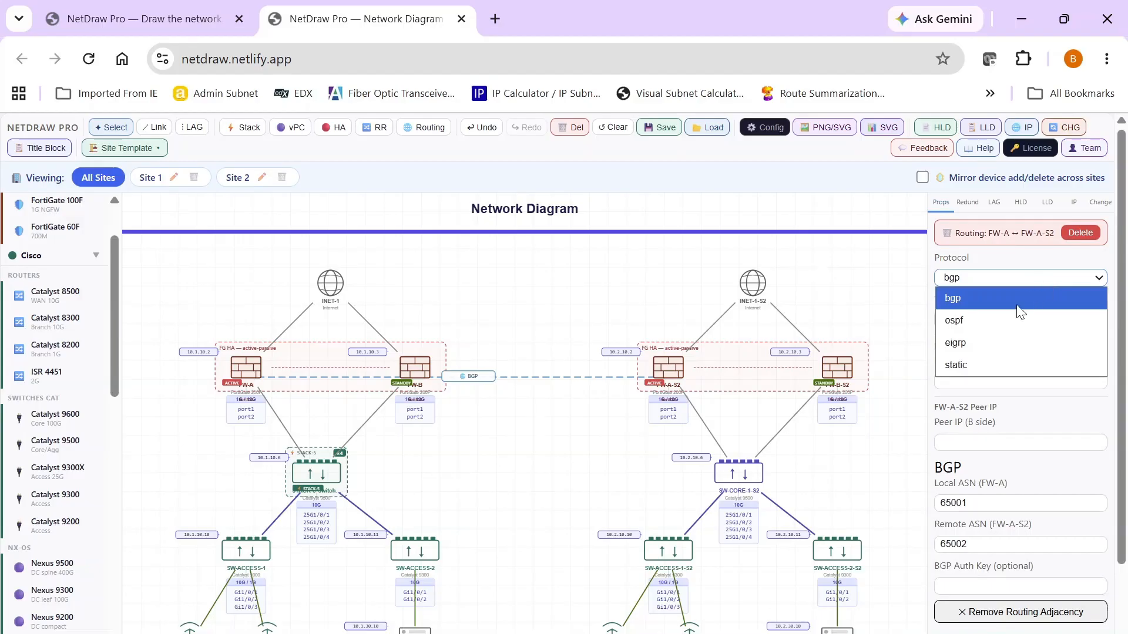
pyautogui.click(979, 363)
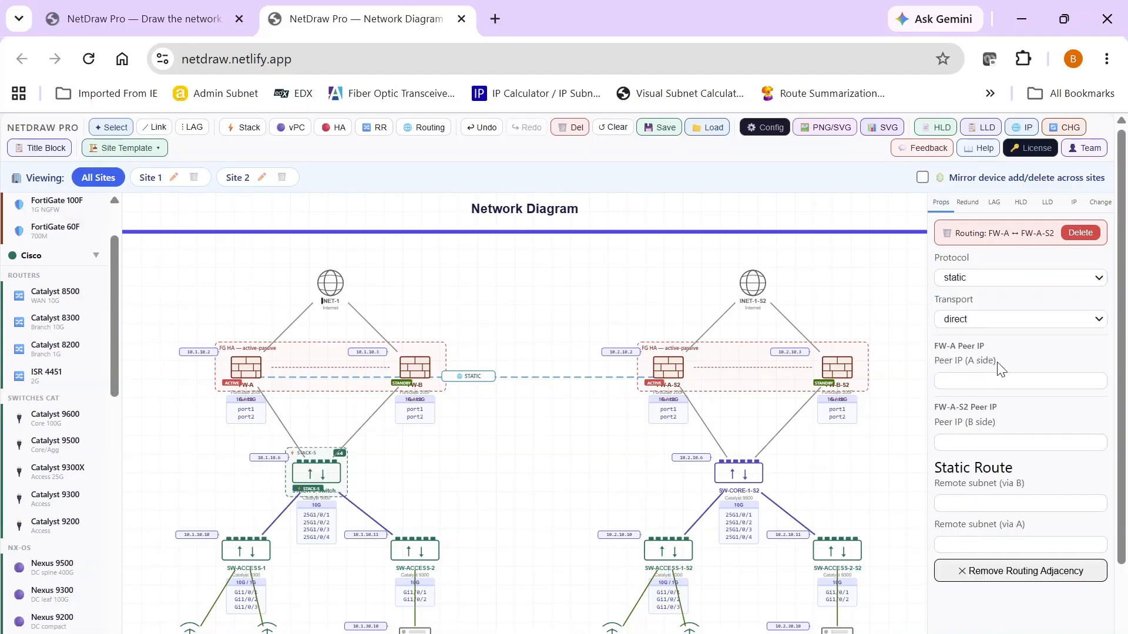
pyautogui.click(1026, 279)
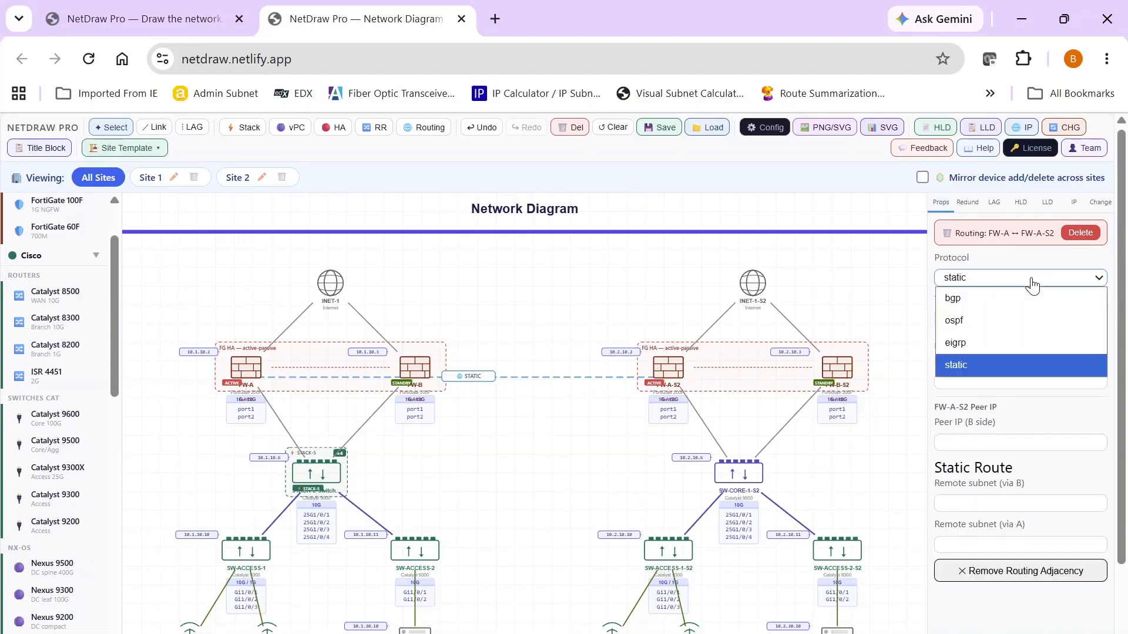
pyautogui.click(969, 320)
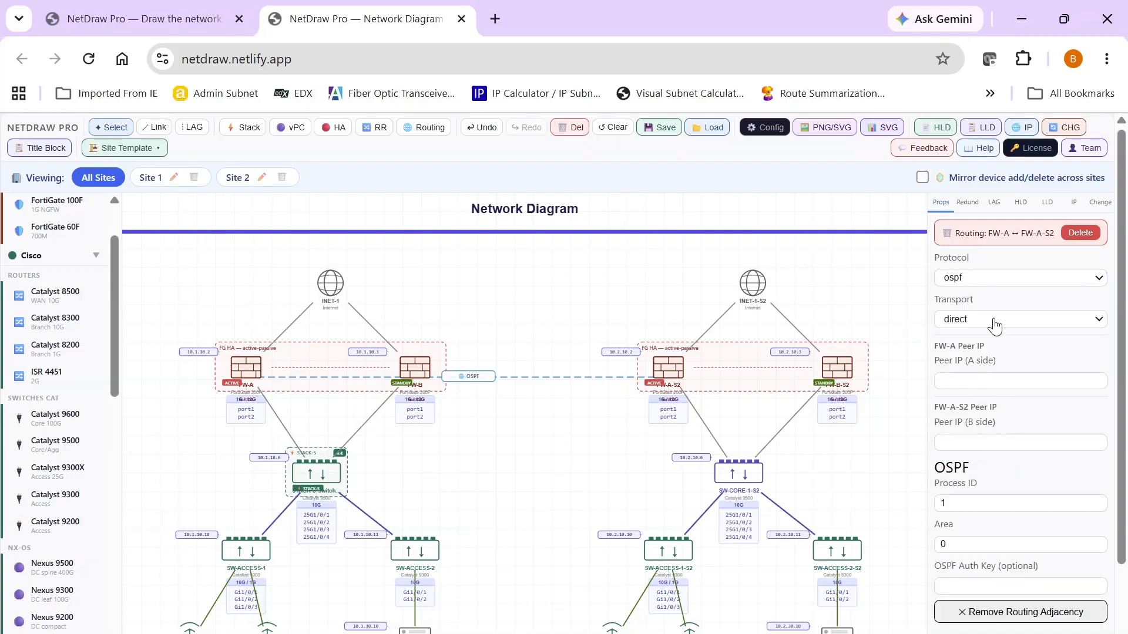
pyautogui.click(1042, 283)
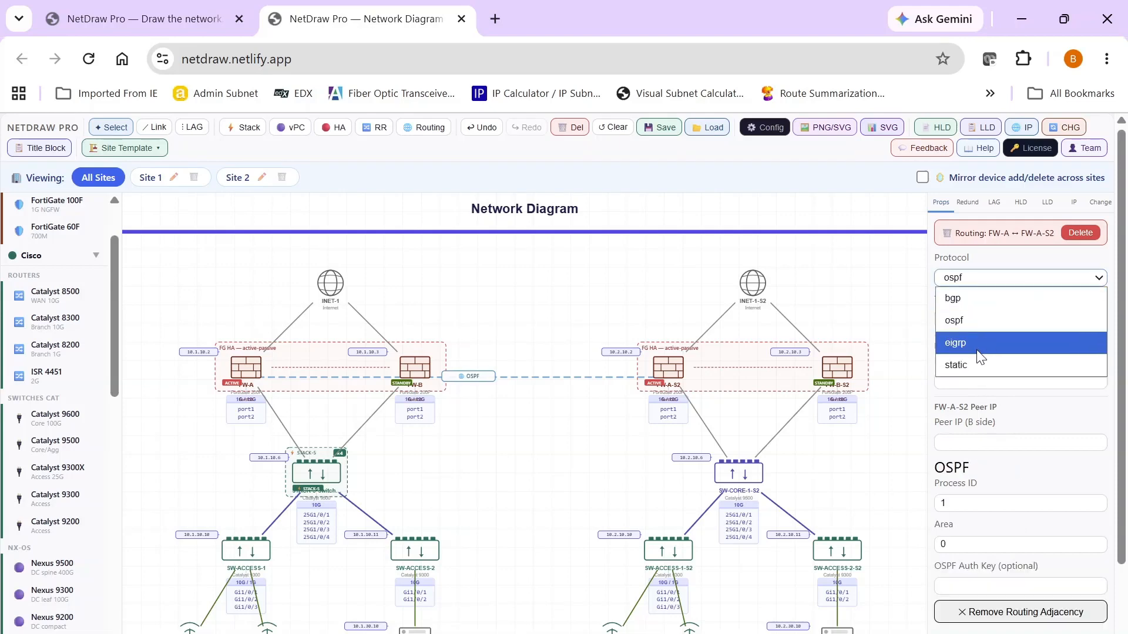
pyautogui.click(977, 302)
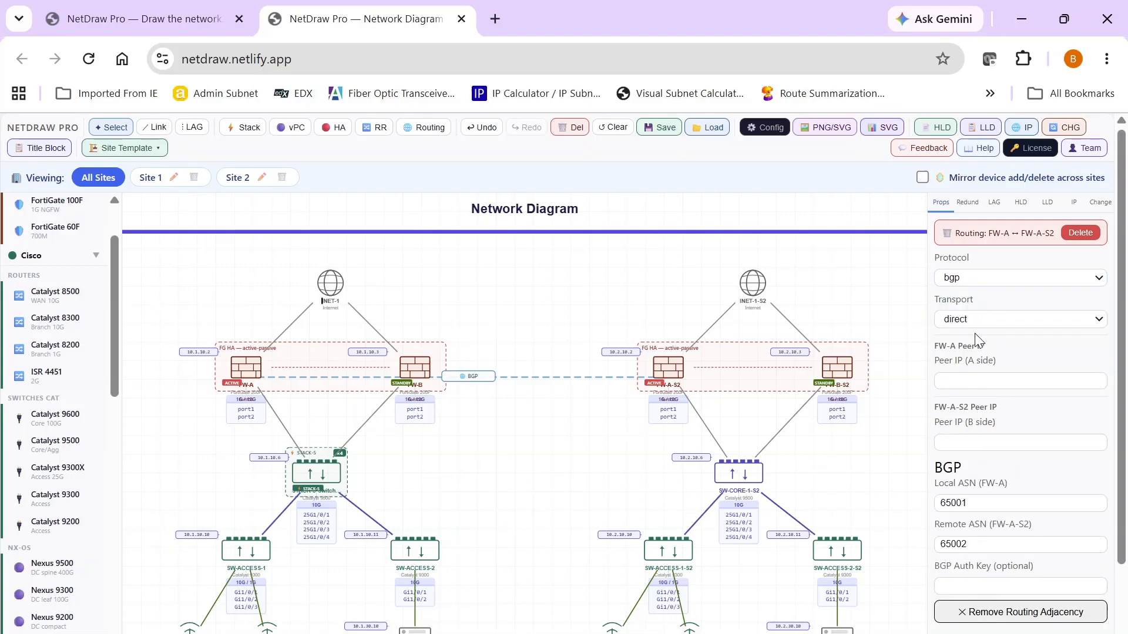
# Set the transport of the FW-A to FW-A-S2 routing adjacency to sdwan
pyautogui.click(1009, 323)
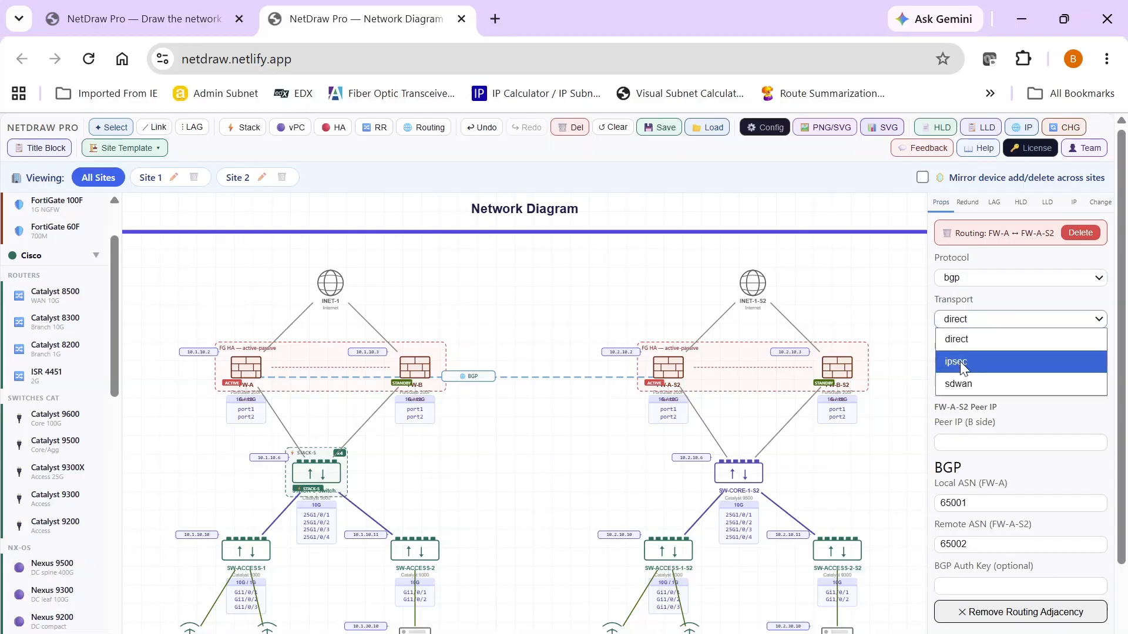
pyautogui.click(959, 384)
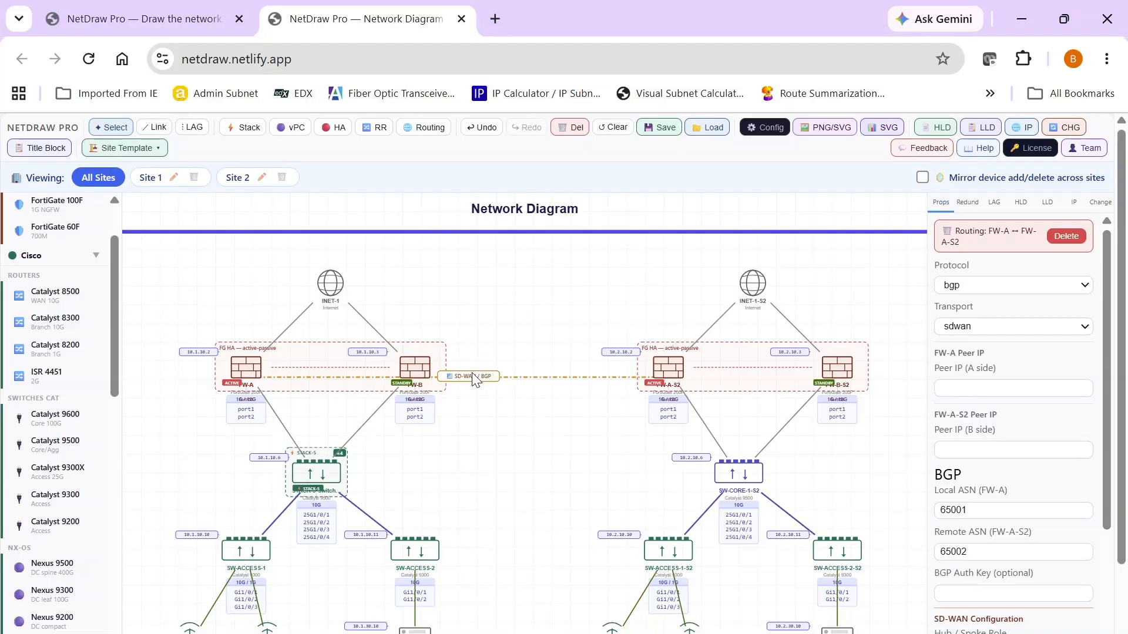
# Review the regenerated FortiOS configuration of FW-A-S2, including its SD-WAN health-check and rules sections, and close it
pyautogui.click(759, 130)
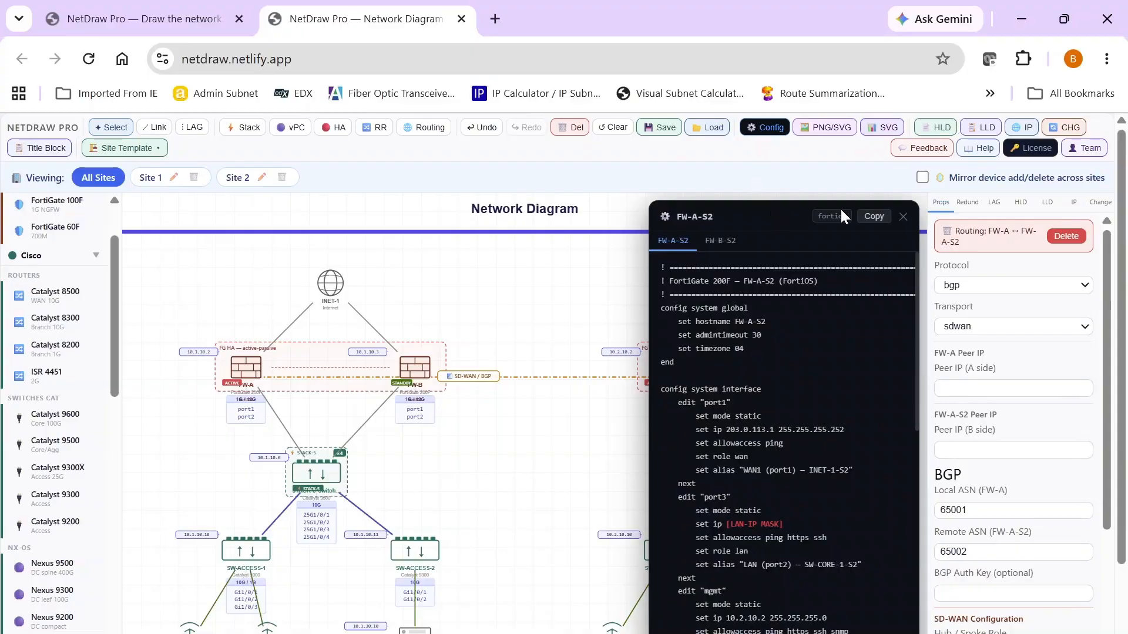
pyautogui.click(904, 216)
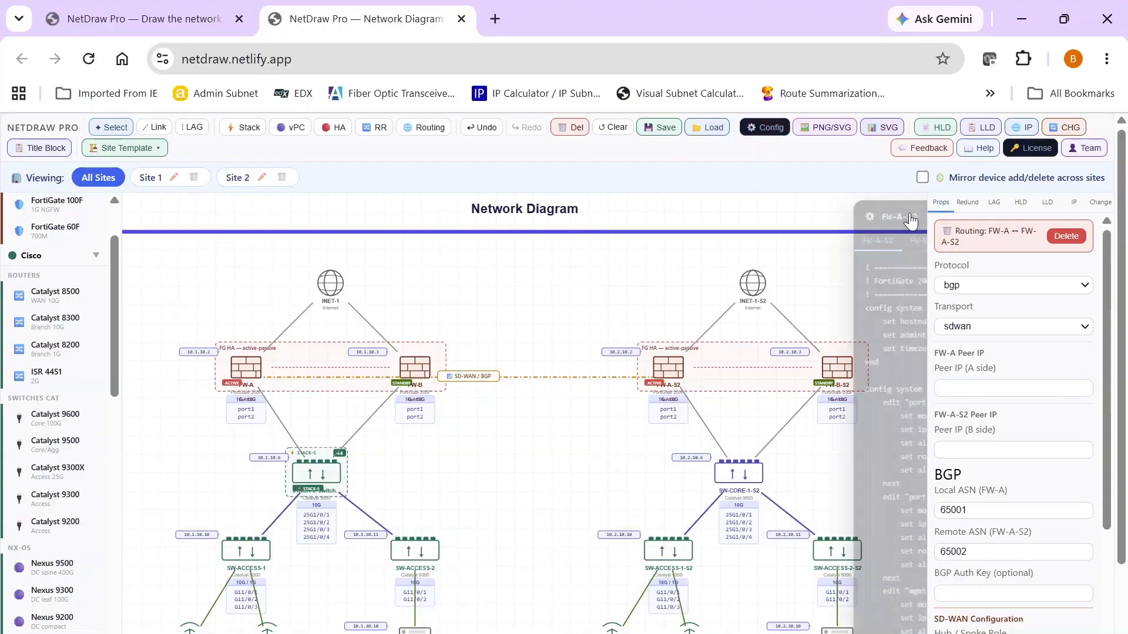
pyautogui.click(658, 360)
pyautogui.click(764, 129)
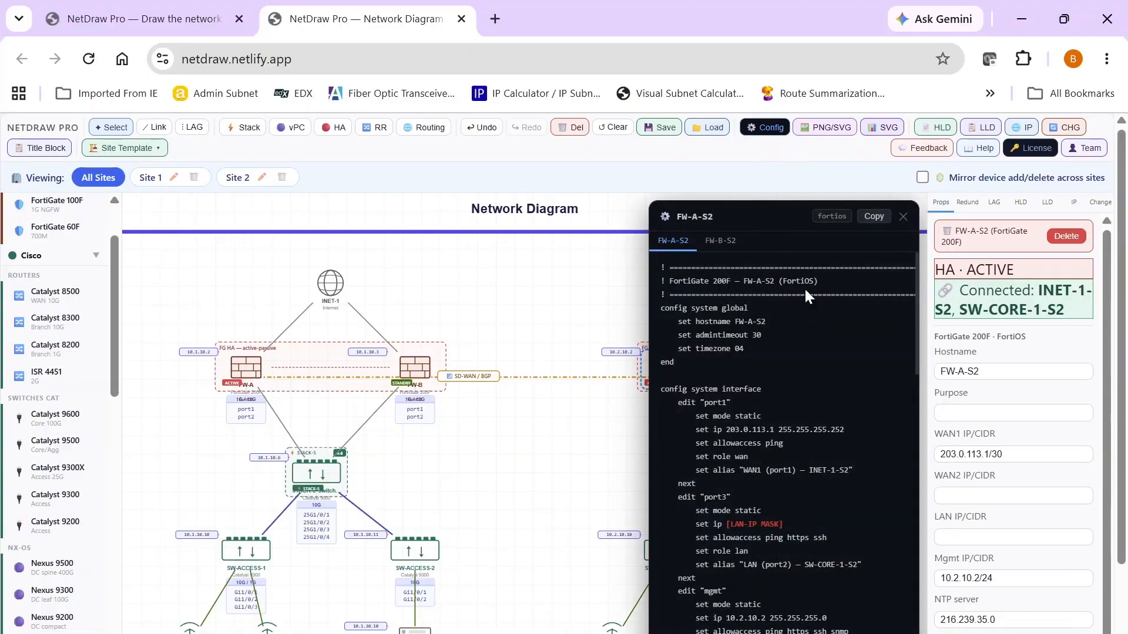
pyautogui.scroll(-8, 818, 320)
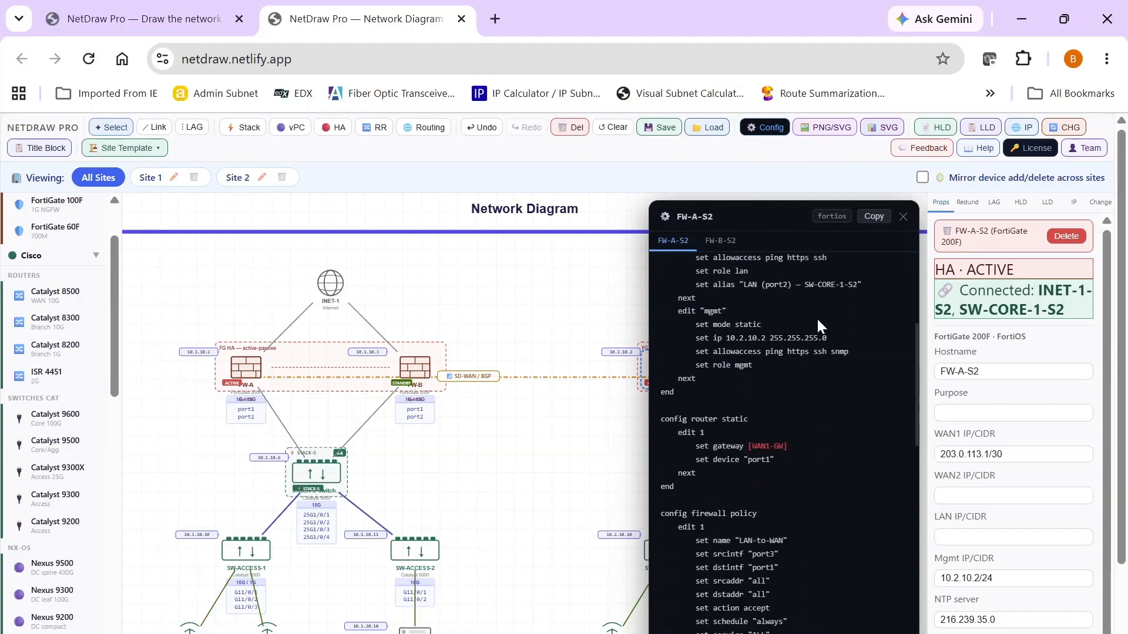
pyautogui.scroll(-7, 817, 321)
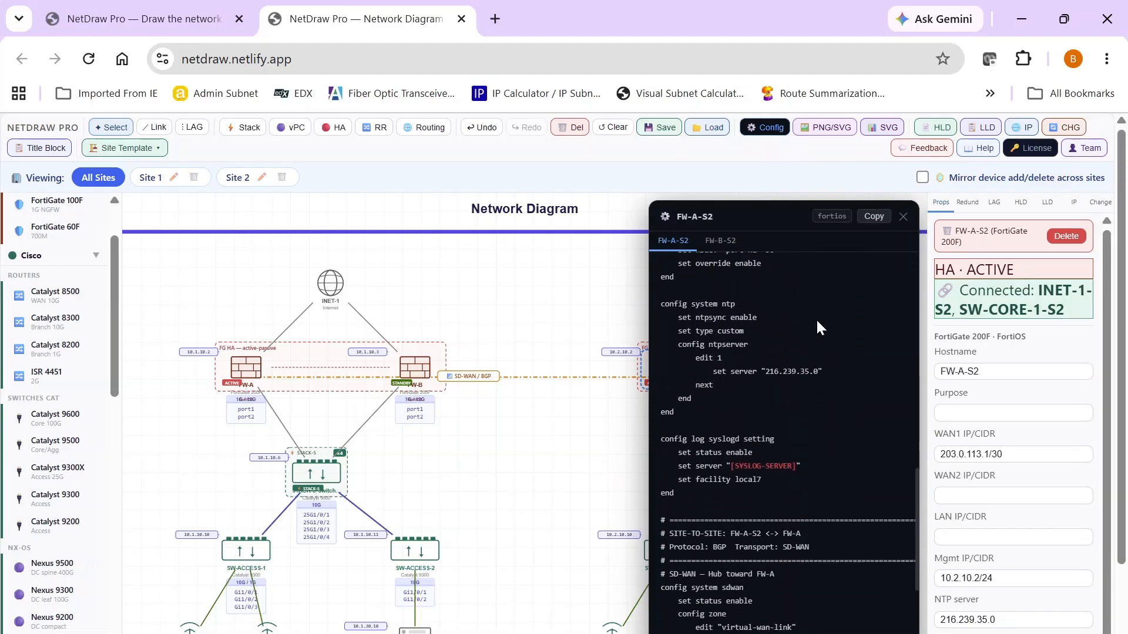
pyautogui.scroll(-6, 817, 323)
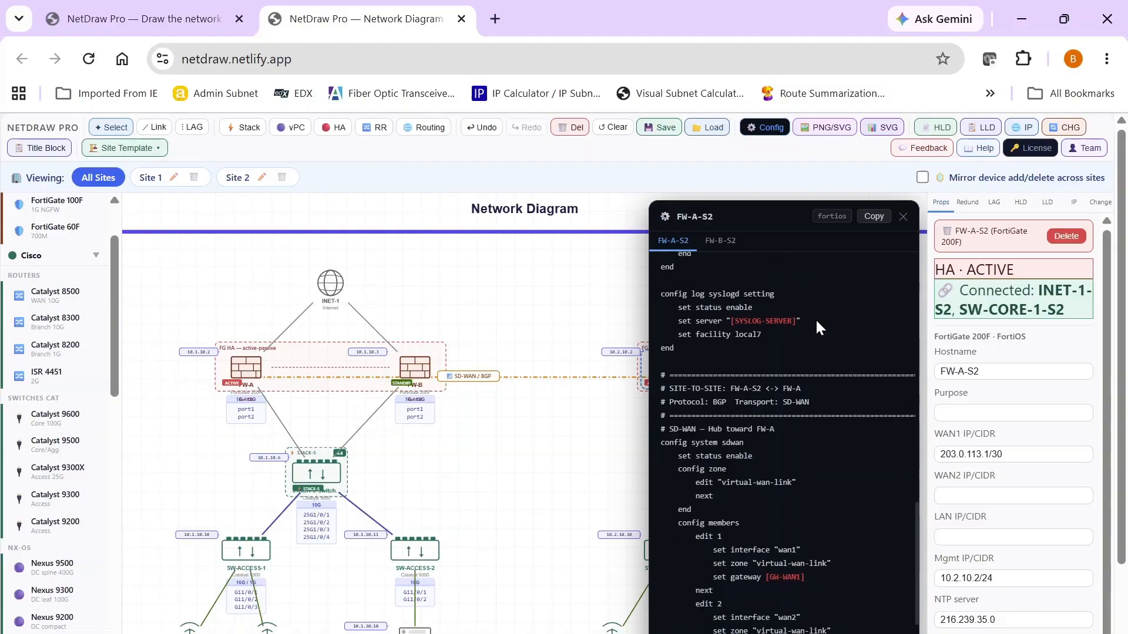
pyautogui.scroll(-5, 815, 318)
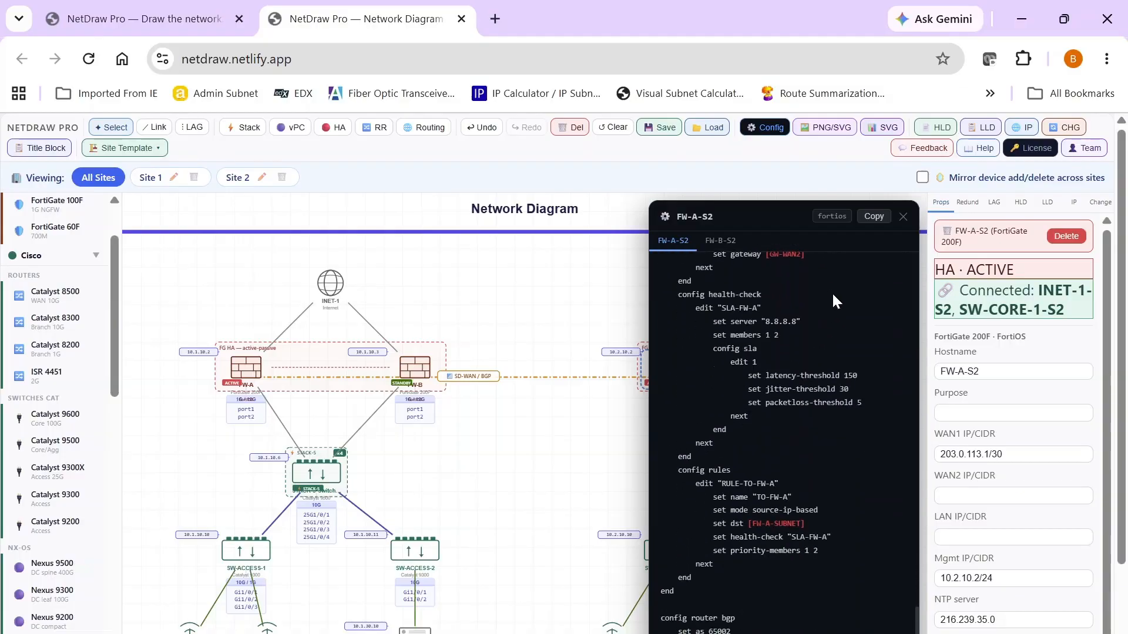
pyautogui.click(903, 218)
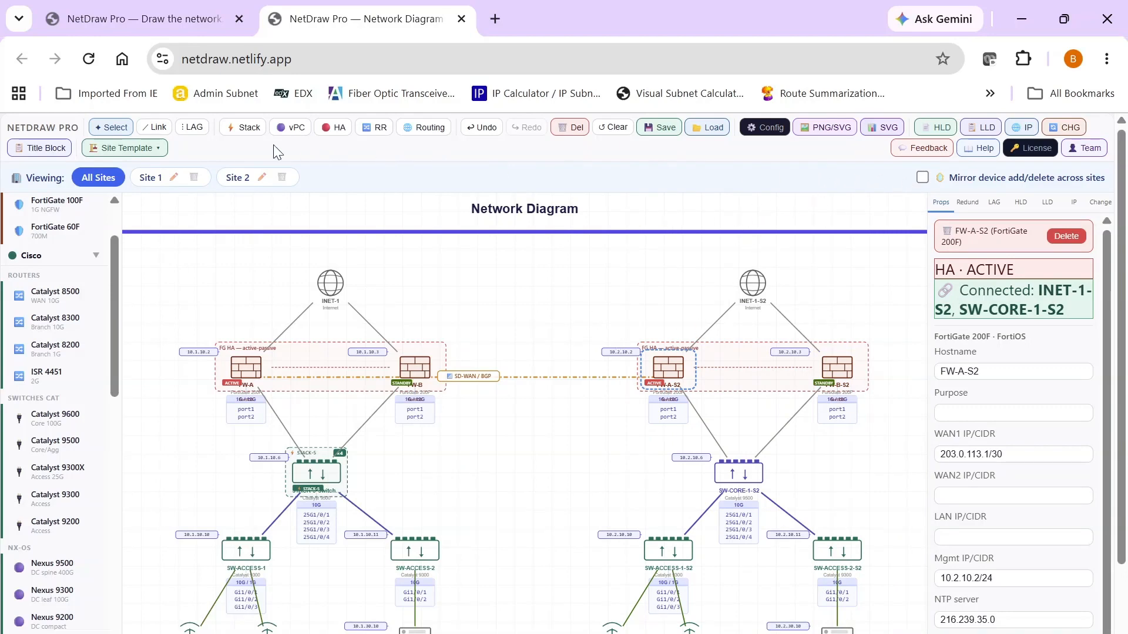
# Fill in the diagram title block with organization ACME, the engineer's name and the classification INTERNAL
pyautogui.click(46, 150)
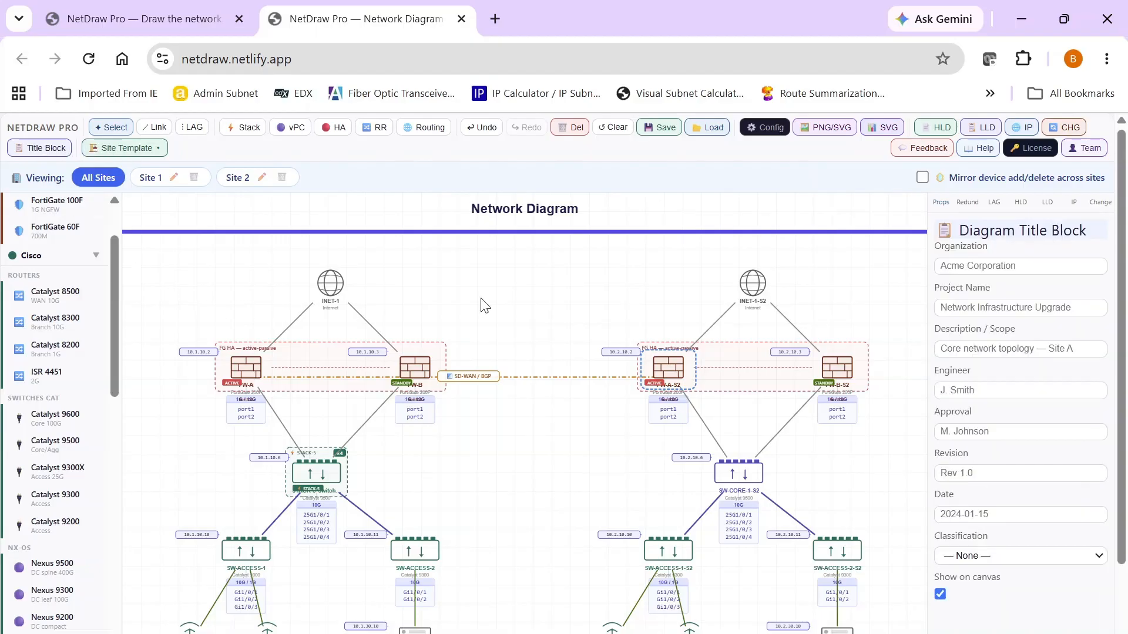
pyautogui.click(993, 265)
pyautogui.hotkey('ctrl', 'a')
pyautogui.write('A')
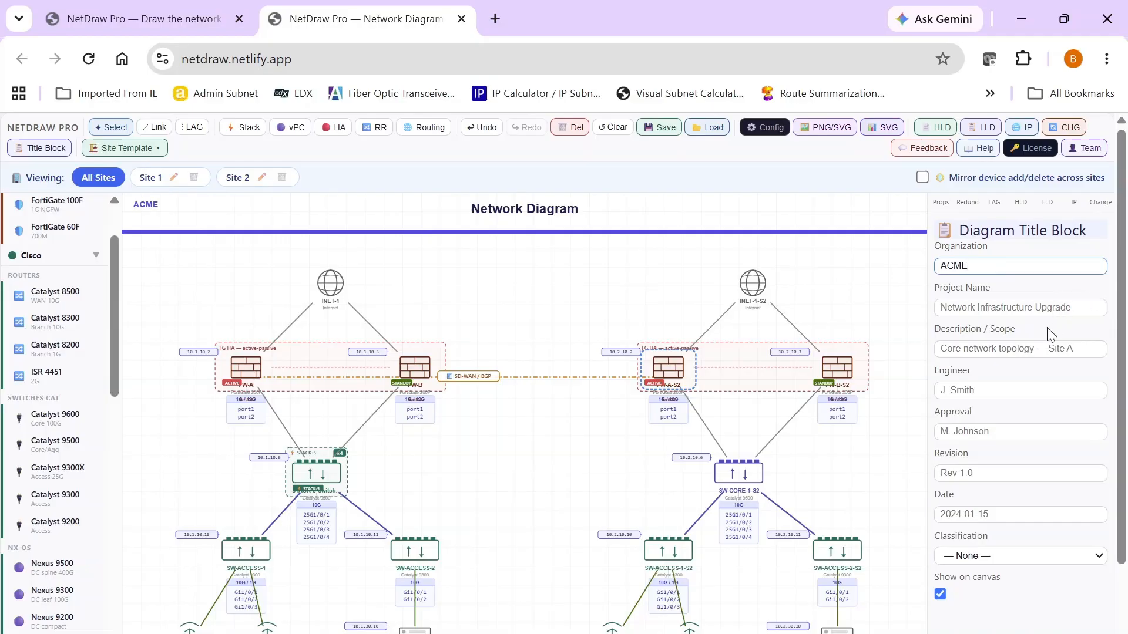
pyautogui.click(998, 390)
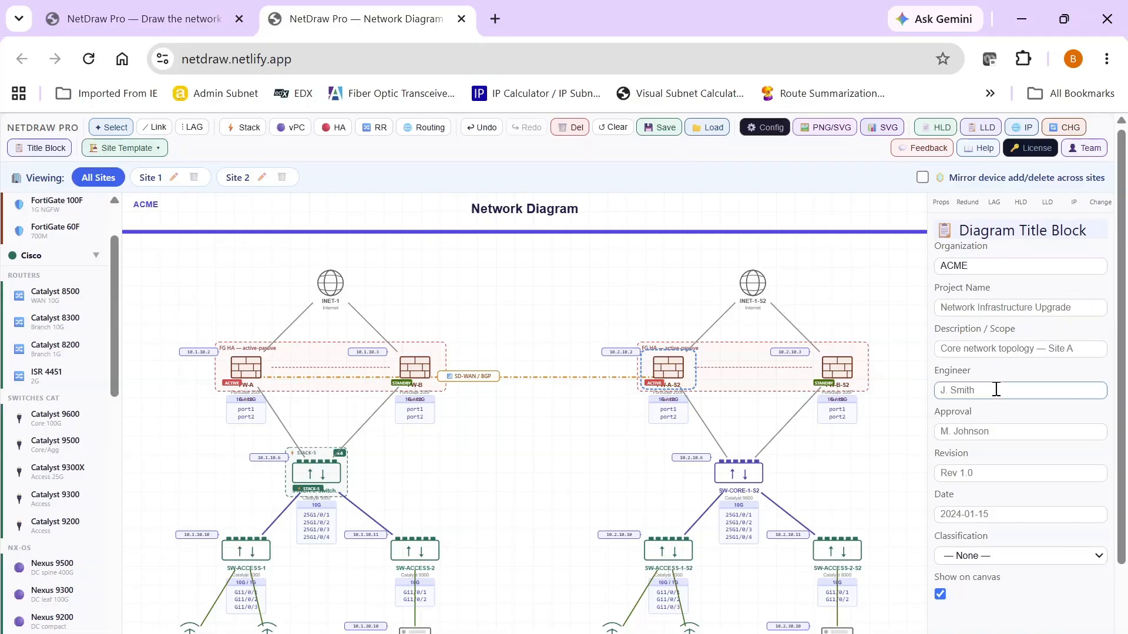
pyautogui.write('B. Smith')
pyautogui.click(1027, 556)
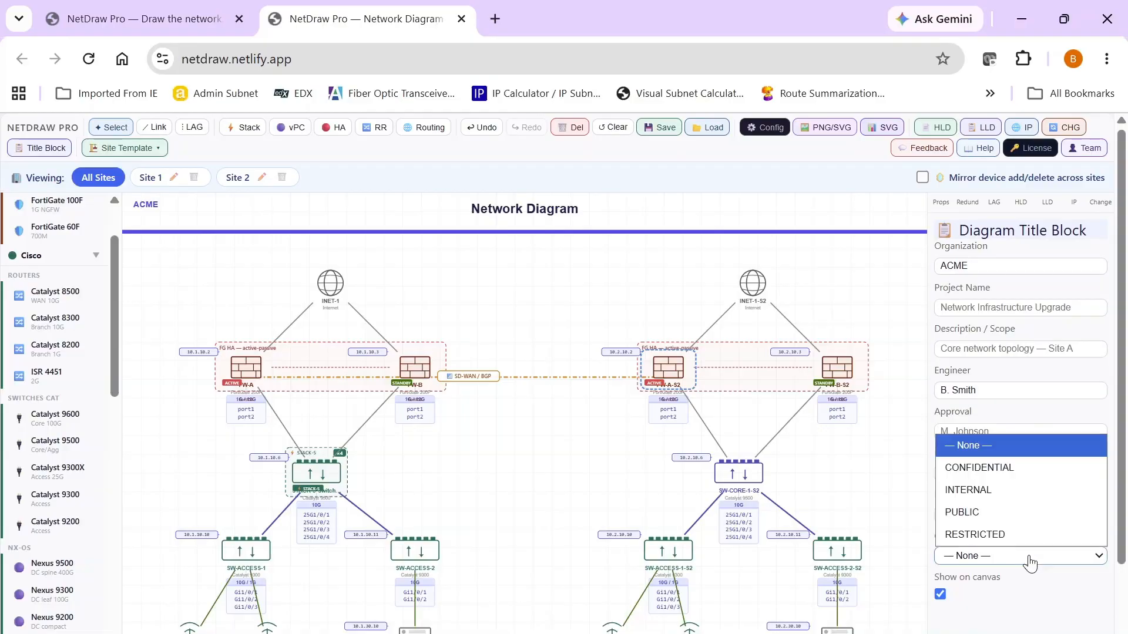
pyautogui.click(1003, 489)
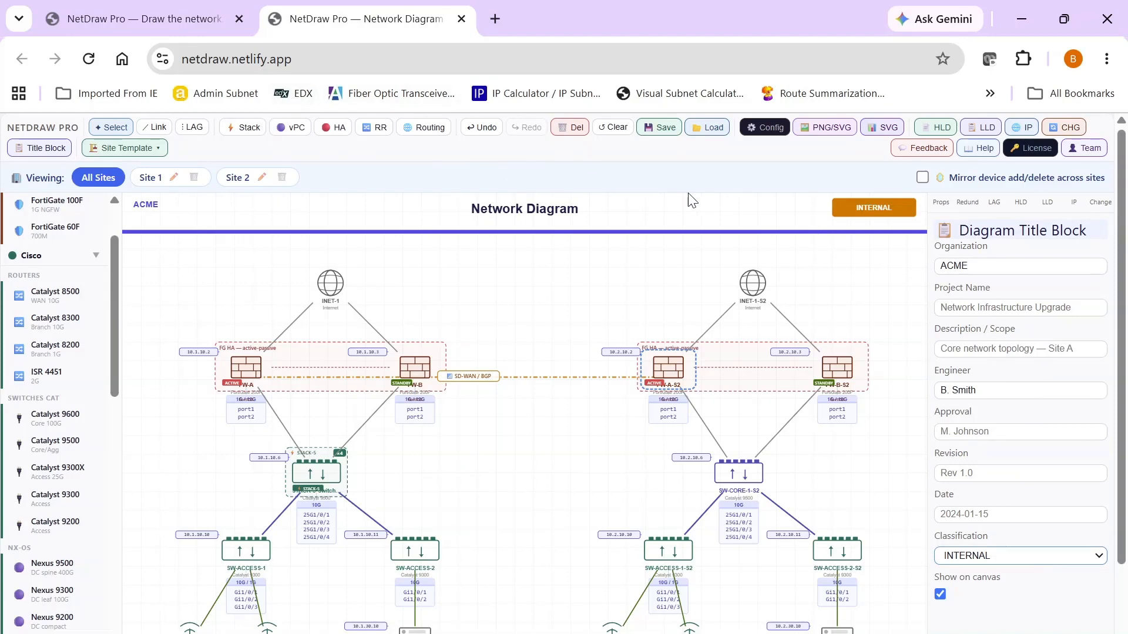
# Export the two-site diagram as an SVG file and open the downloaded file to check it
pyautogui.click(880, 136)
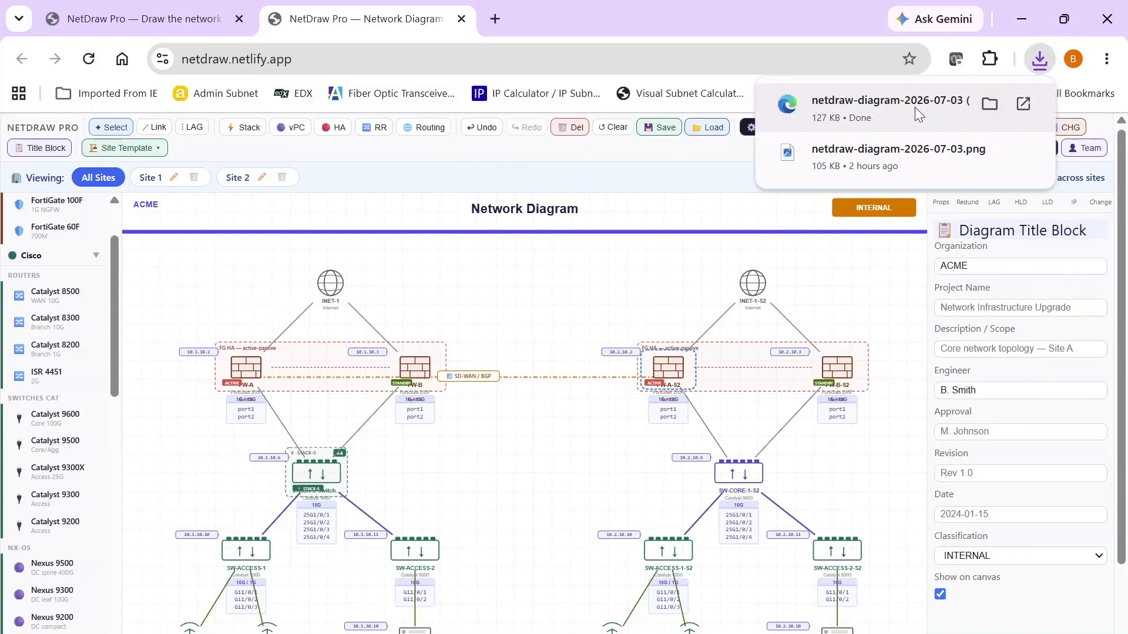
pyautogui.click(1022, 105)
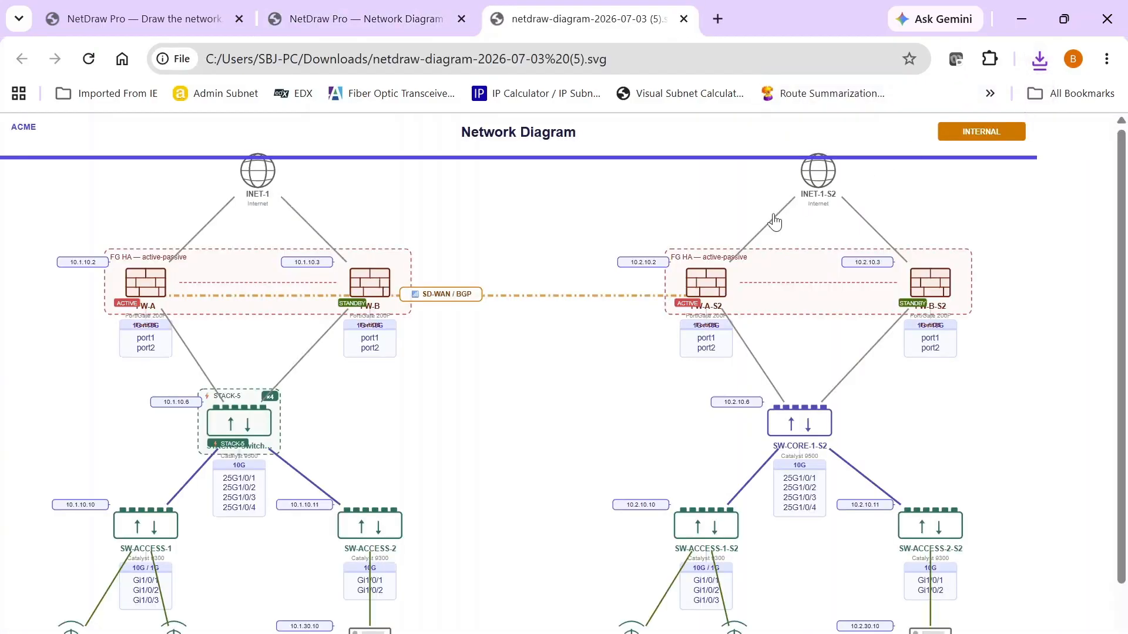
pyautogui.scroll(-1, 590, 303)
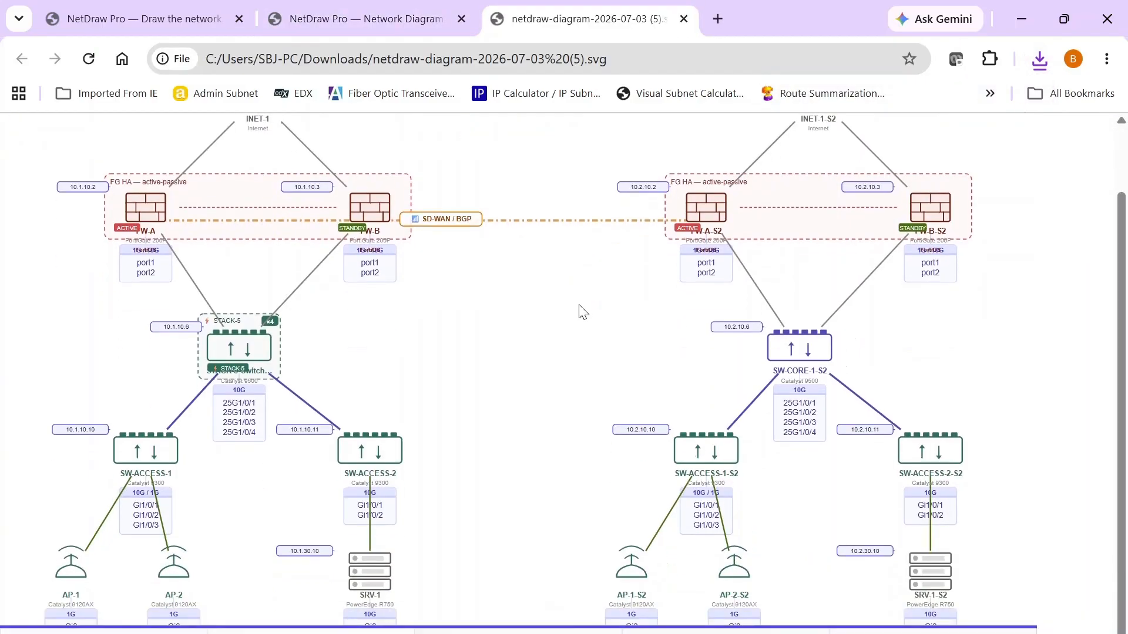
pyautogui.scroll(1, 583, 312)
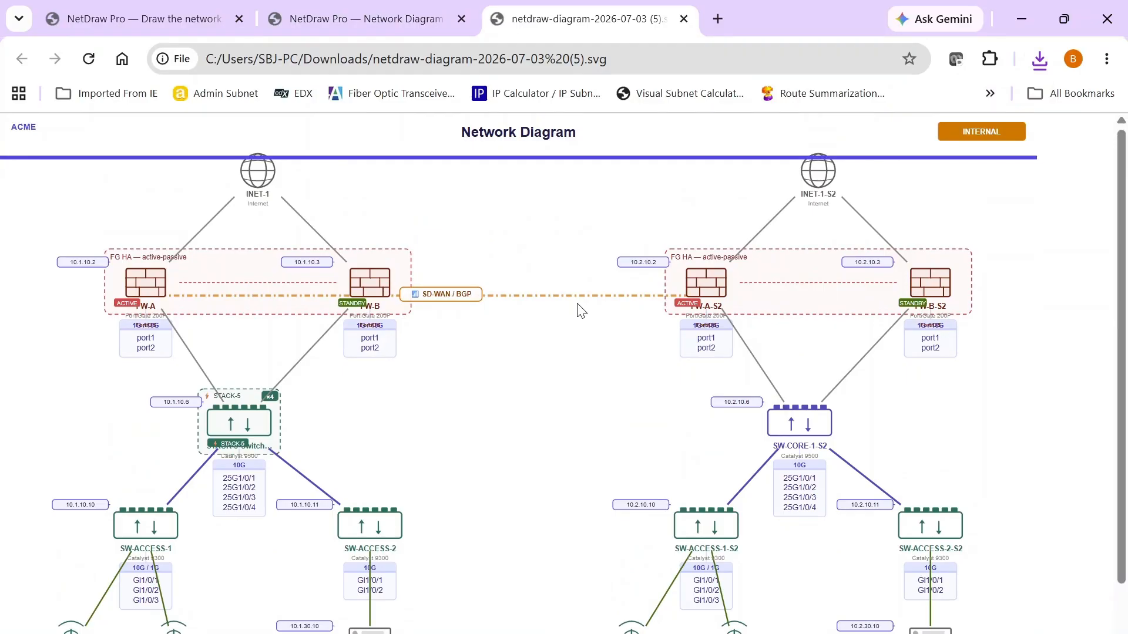